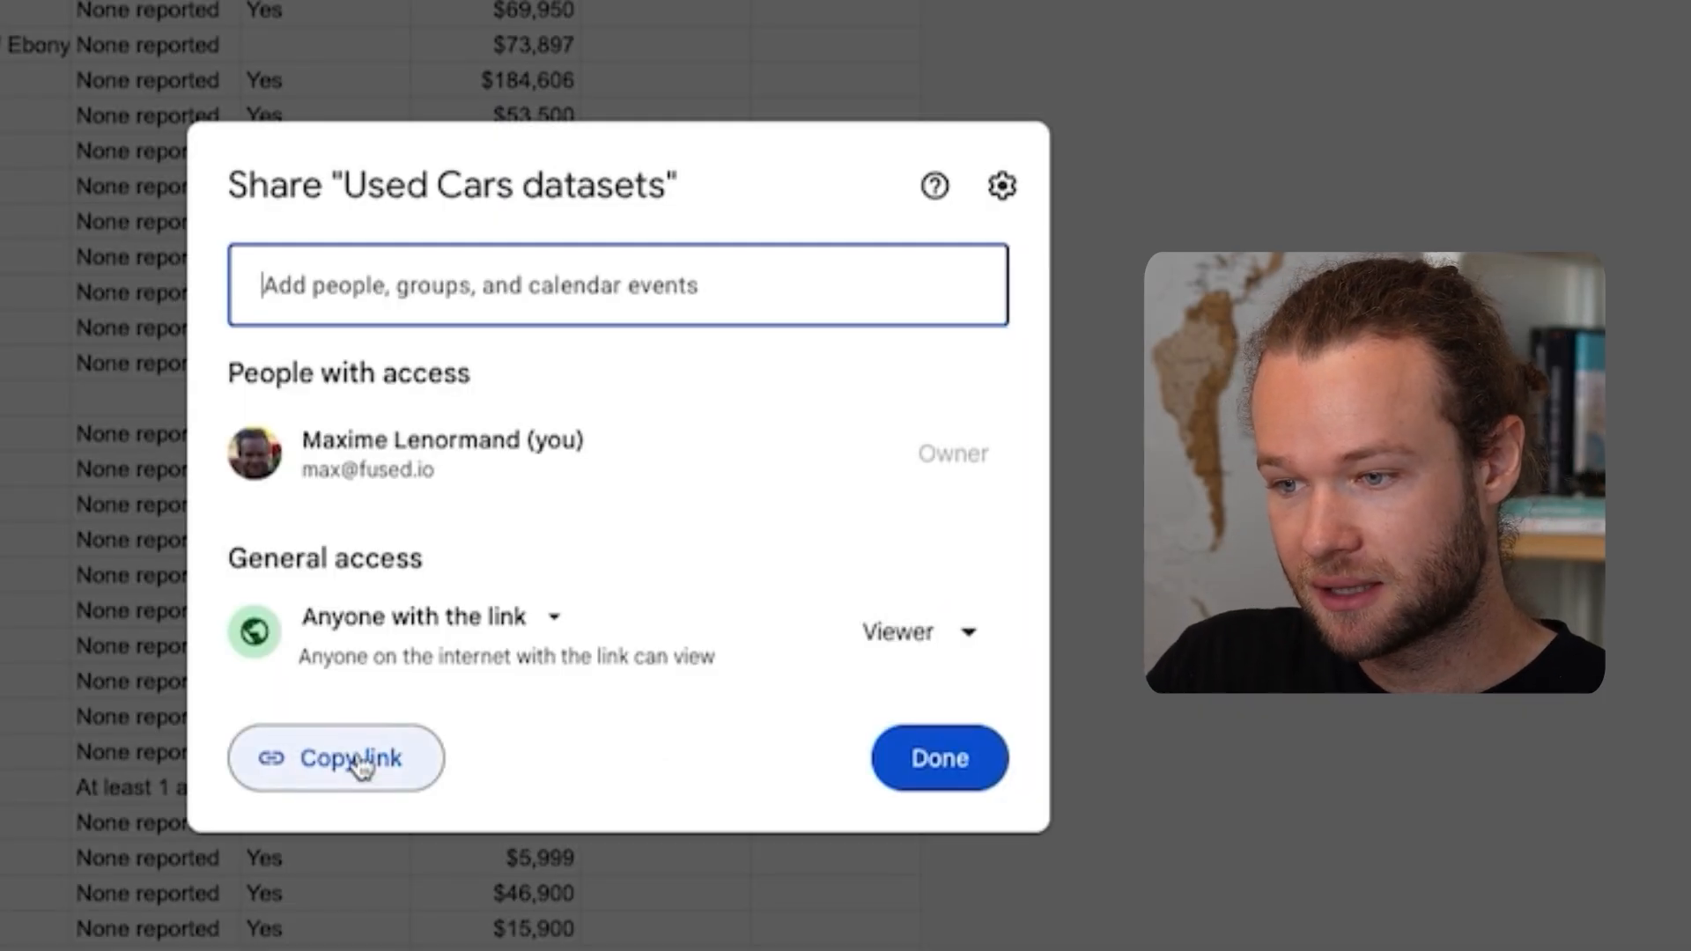
- Copy the Used Cars datasets sheet's view-only share link and switch to the blue_harrier Workbench project
{"action": "left_click", "coordinate": [361, 763]}
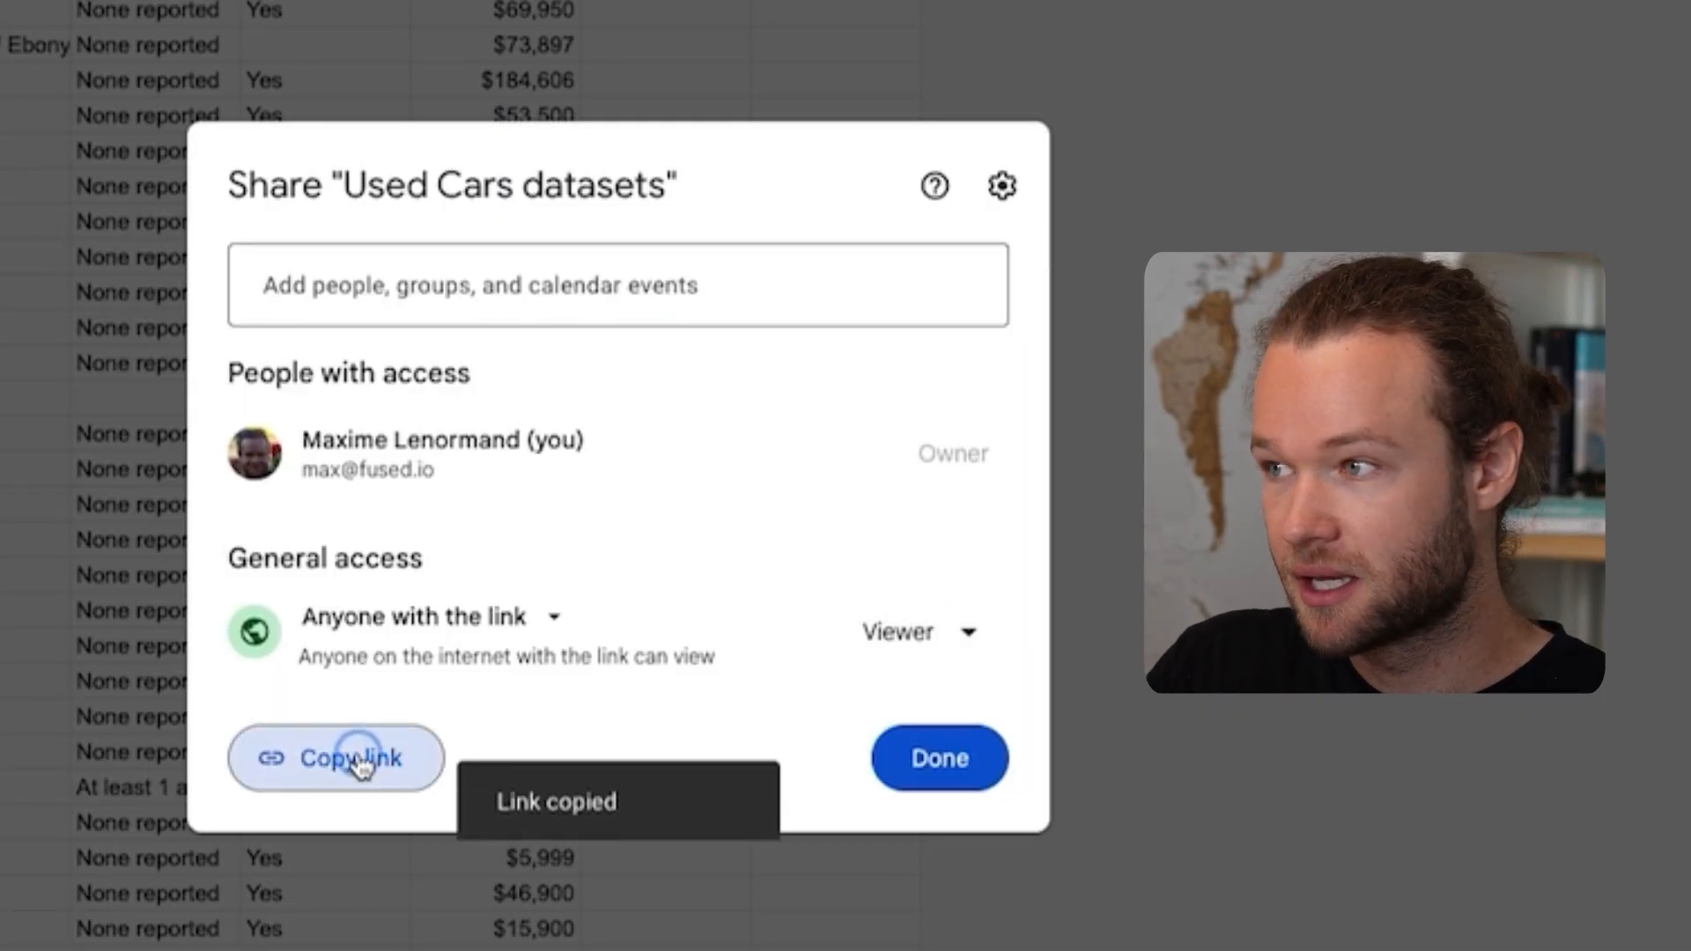
{"action": "left_click", "coordinate": [914, 779]}
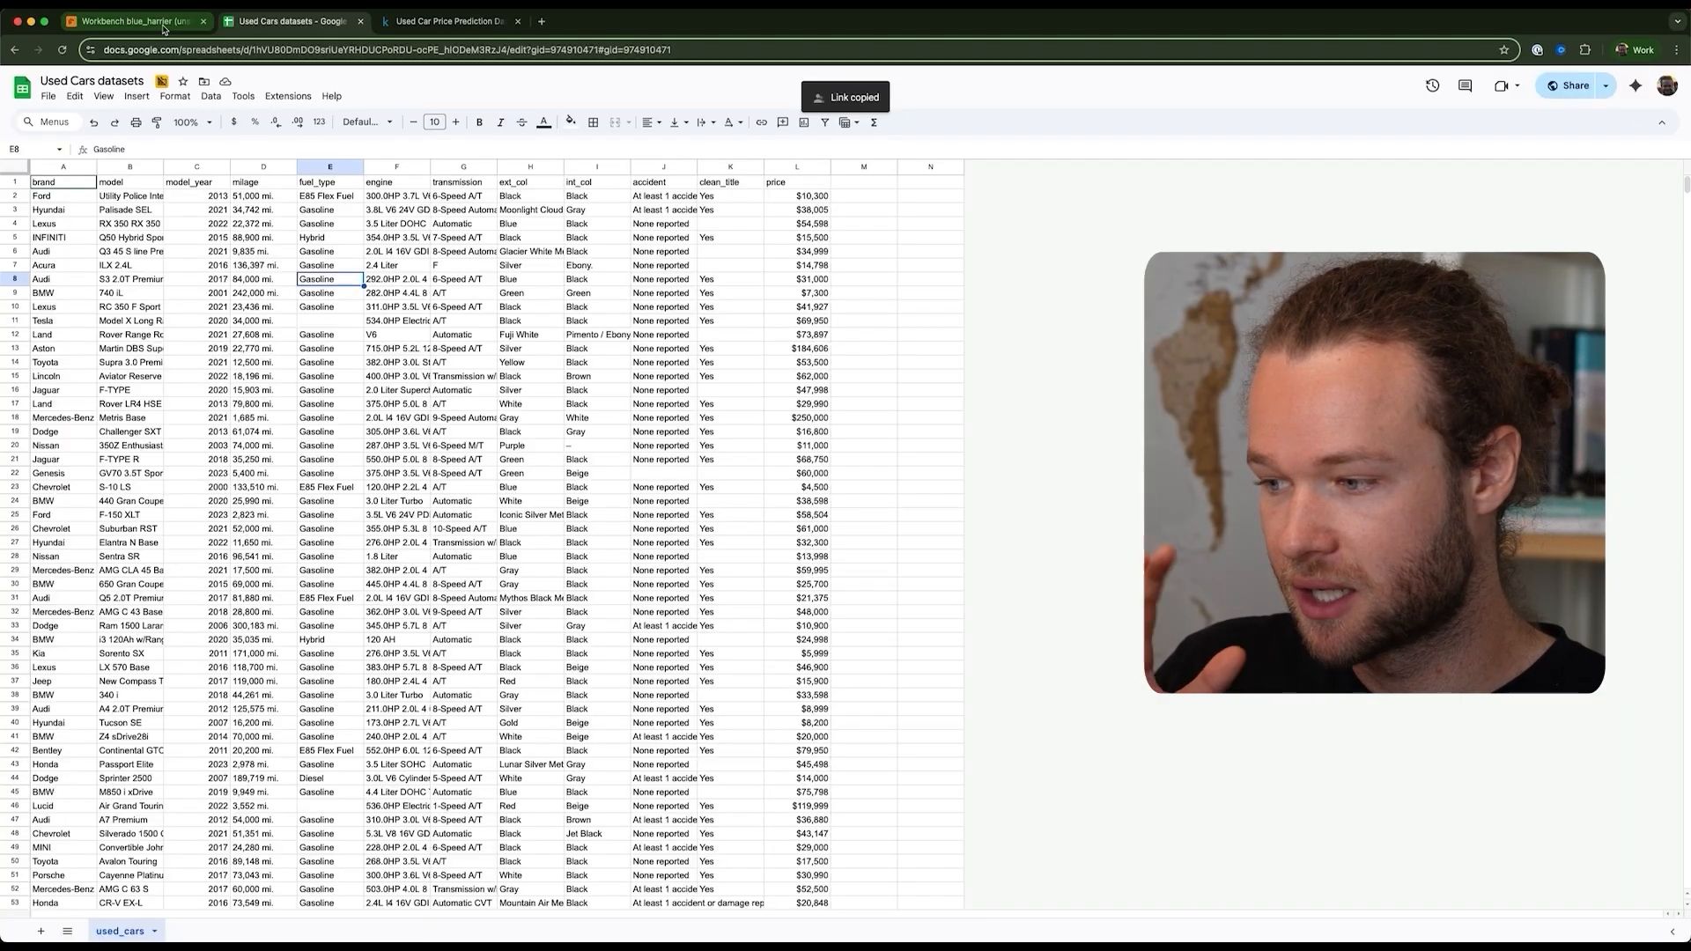
{"action": "left_click", "coordinate": [165, 26]}
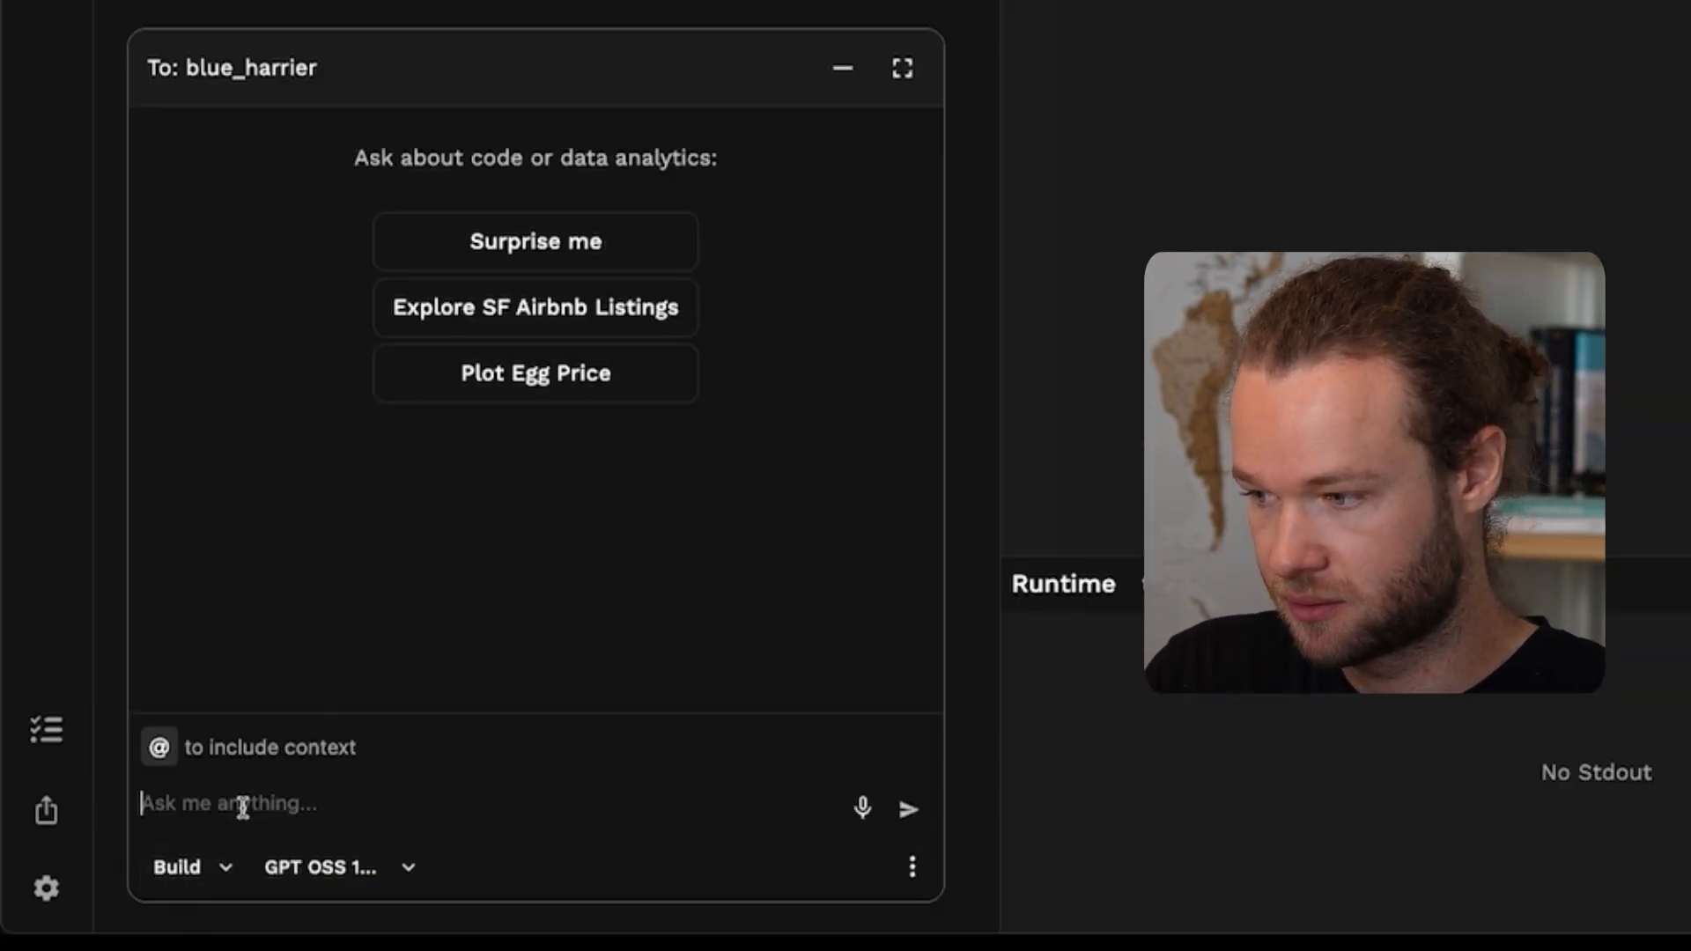
- Ask the assistant to open the pasted Used Cars sheet link, then browse the returned listings table
{"action": "type", "text": "open this file for me:"}
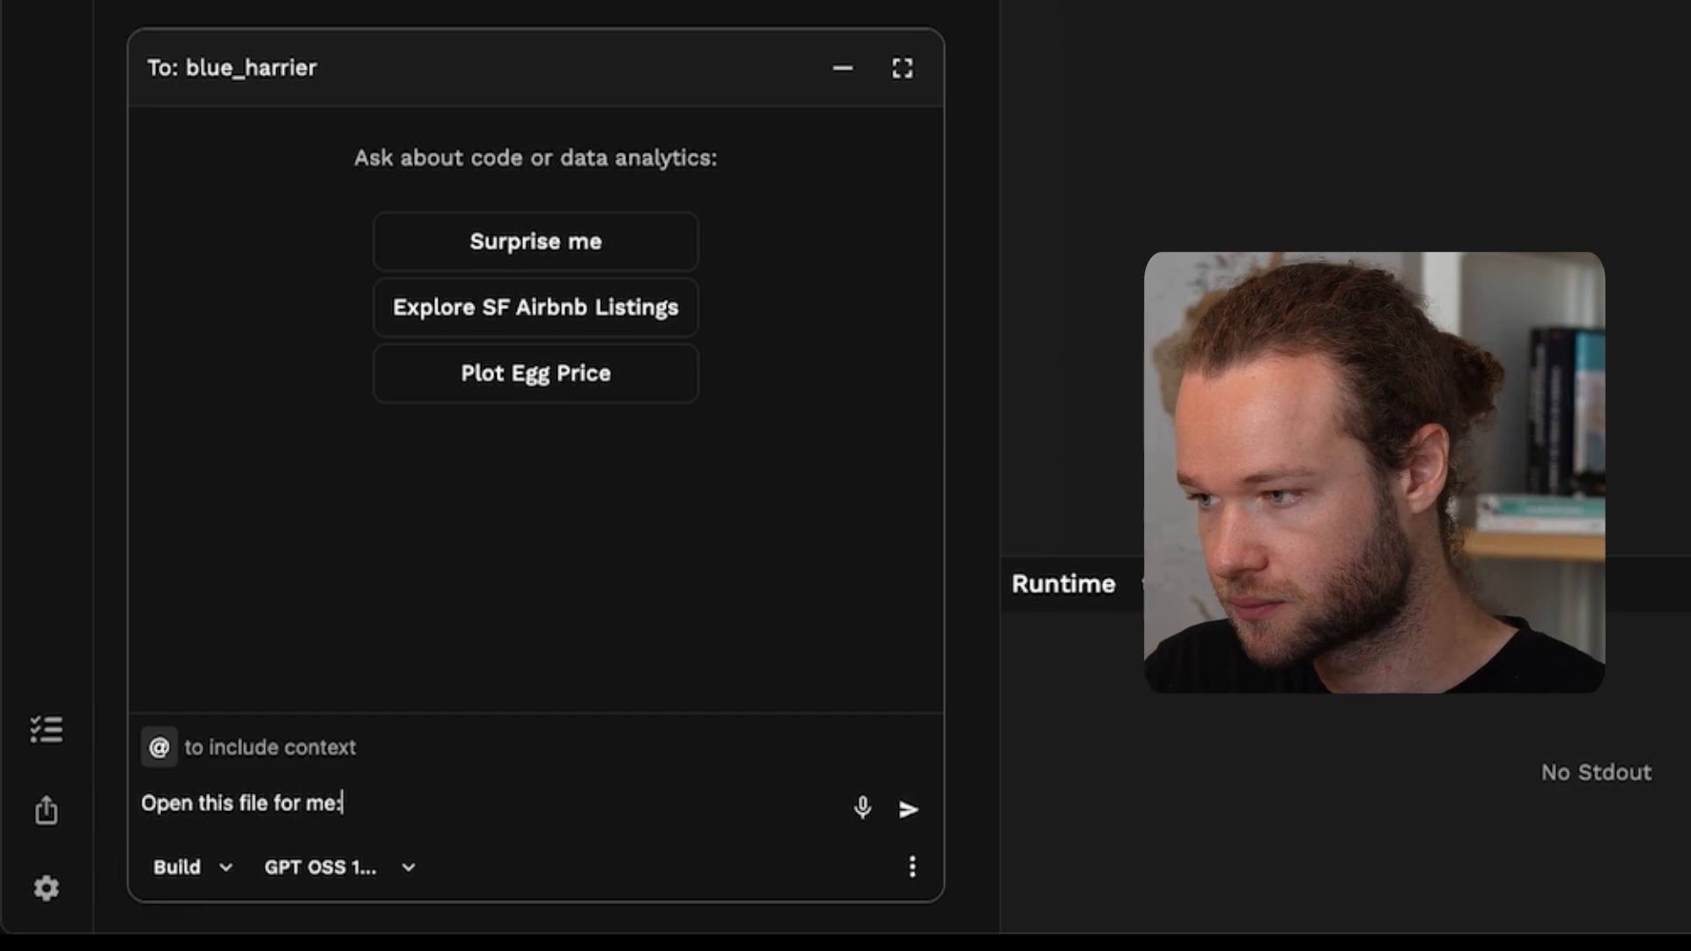
{"action": "key", "text": "ctrl+v"}
{"action": "key", "text": "Return"}
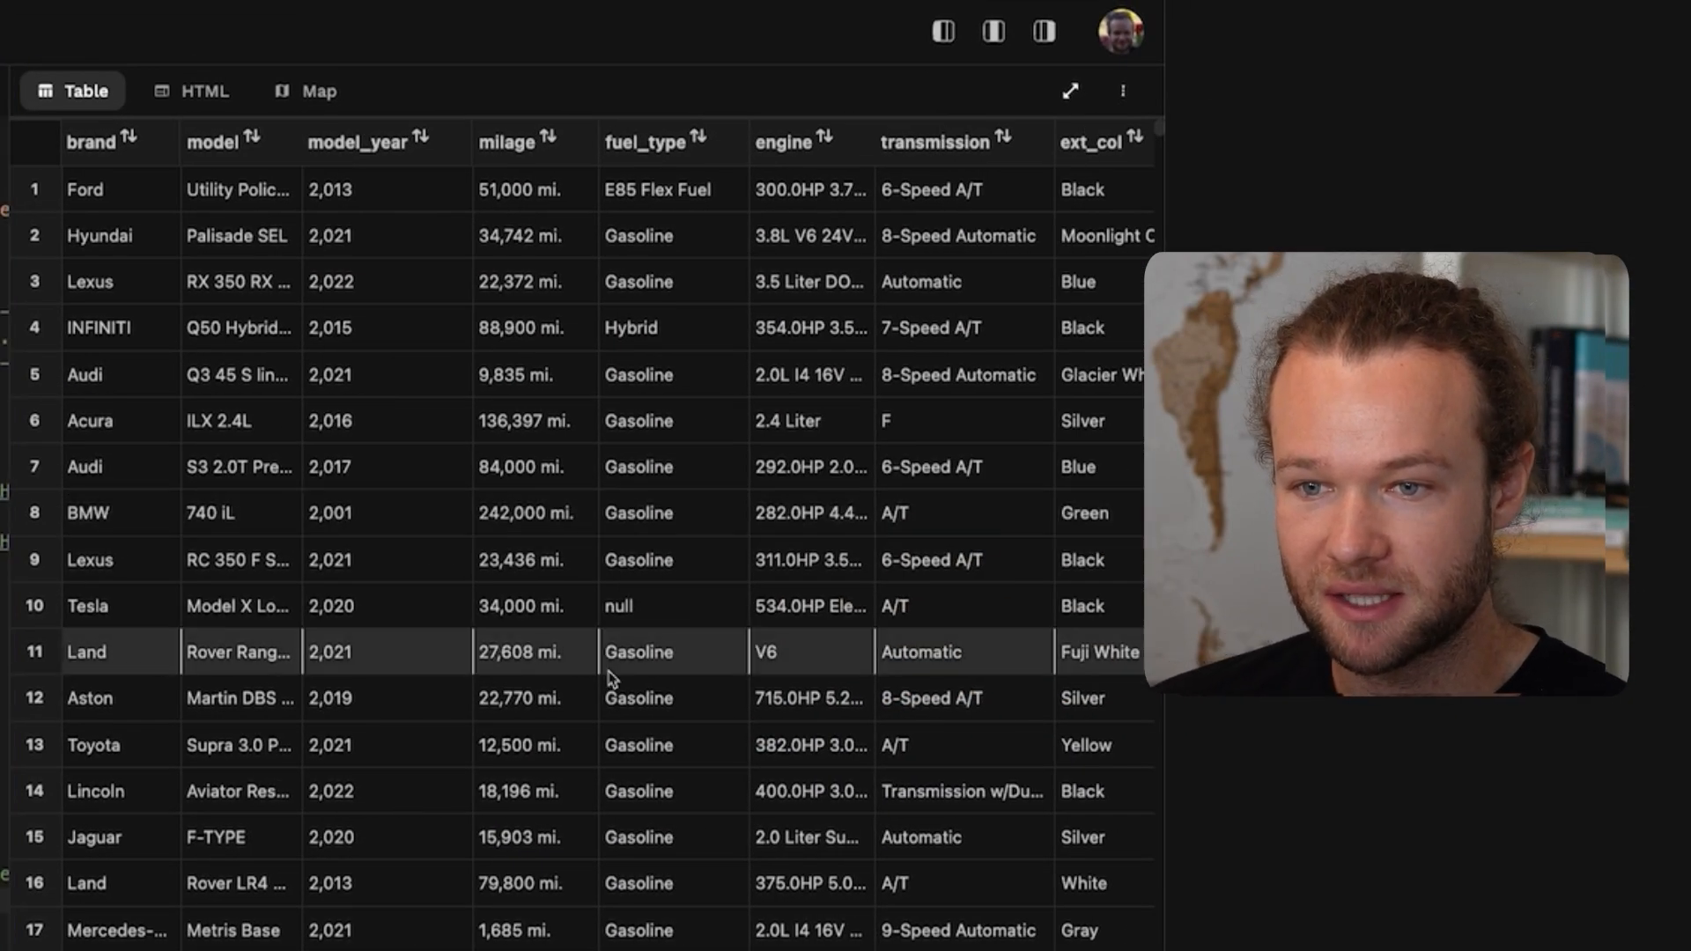
{"action": "scroll", "coordinate": [695, 604], "scroll_direction": "down", "scroll_amount": 10}
{"action": "scroll", "coordinate": [692, 605], "scroll_direction": "up", "scroll_amount": 10}
{"action": "scroll", "coordinate": [692, 604], "scroll_direction": "right", "scroll_amount": 5}
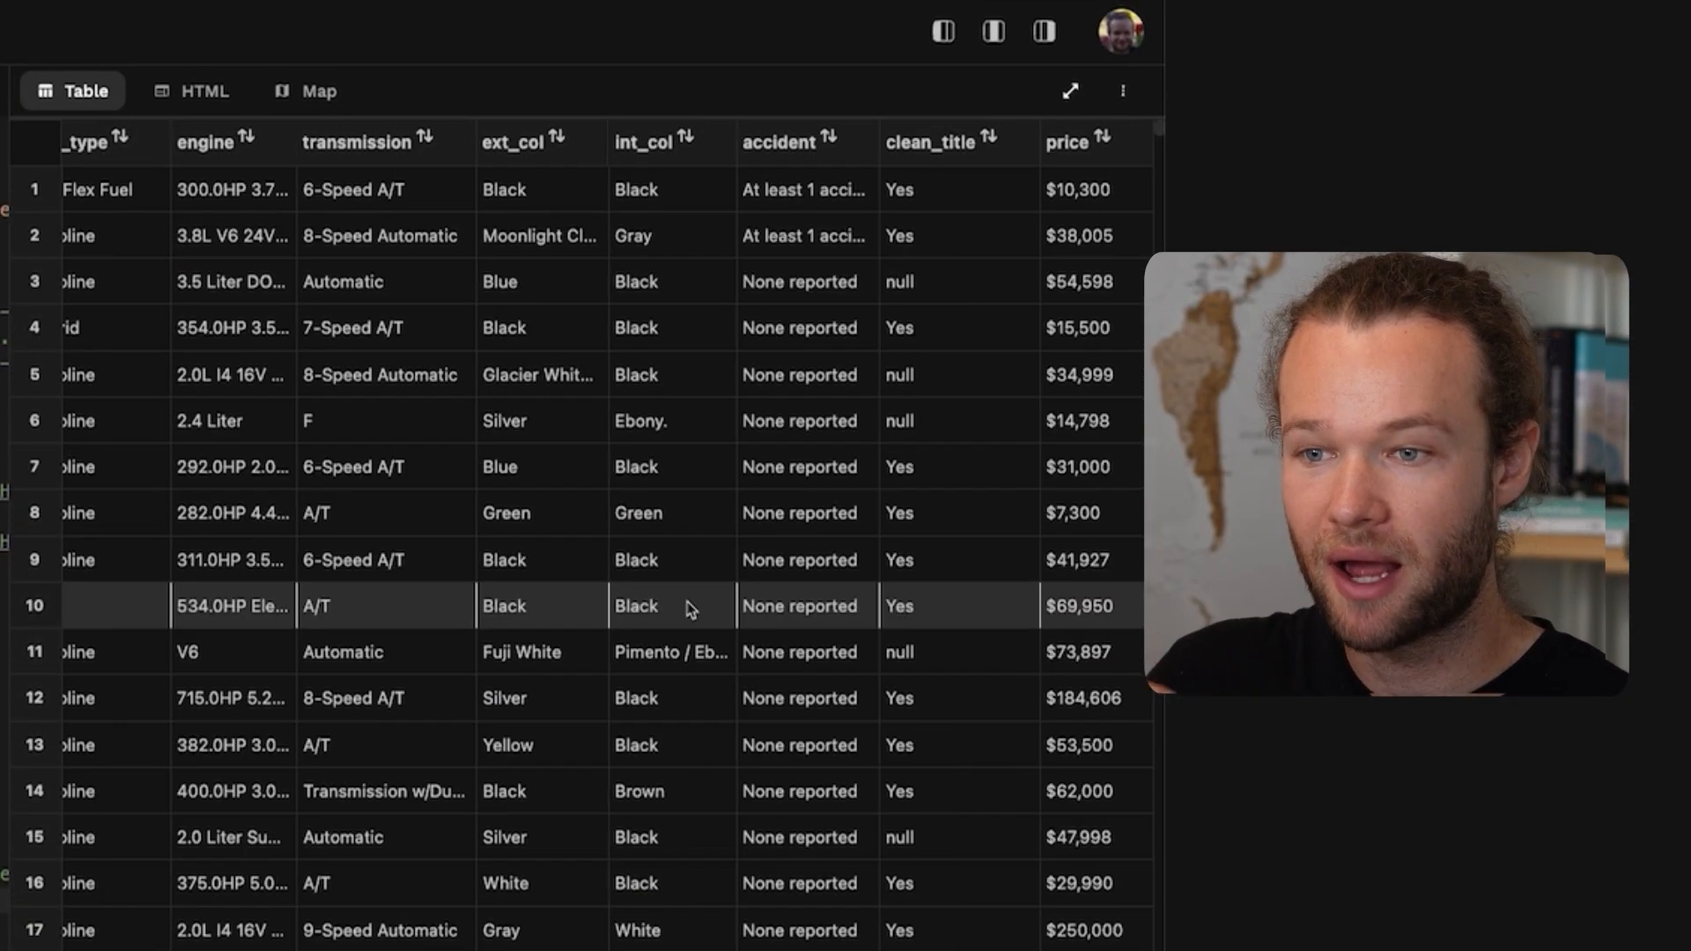
{"action": "scroll", "coordinate": [683, 604], "scroll_direction": "left", "scroll_amount": 5}
{"action": "left_click", "coordinate": [493, 508]}
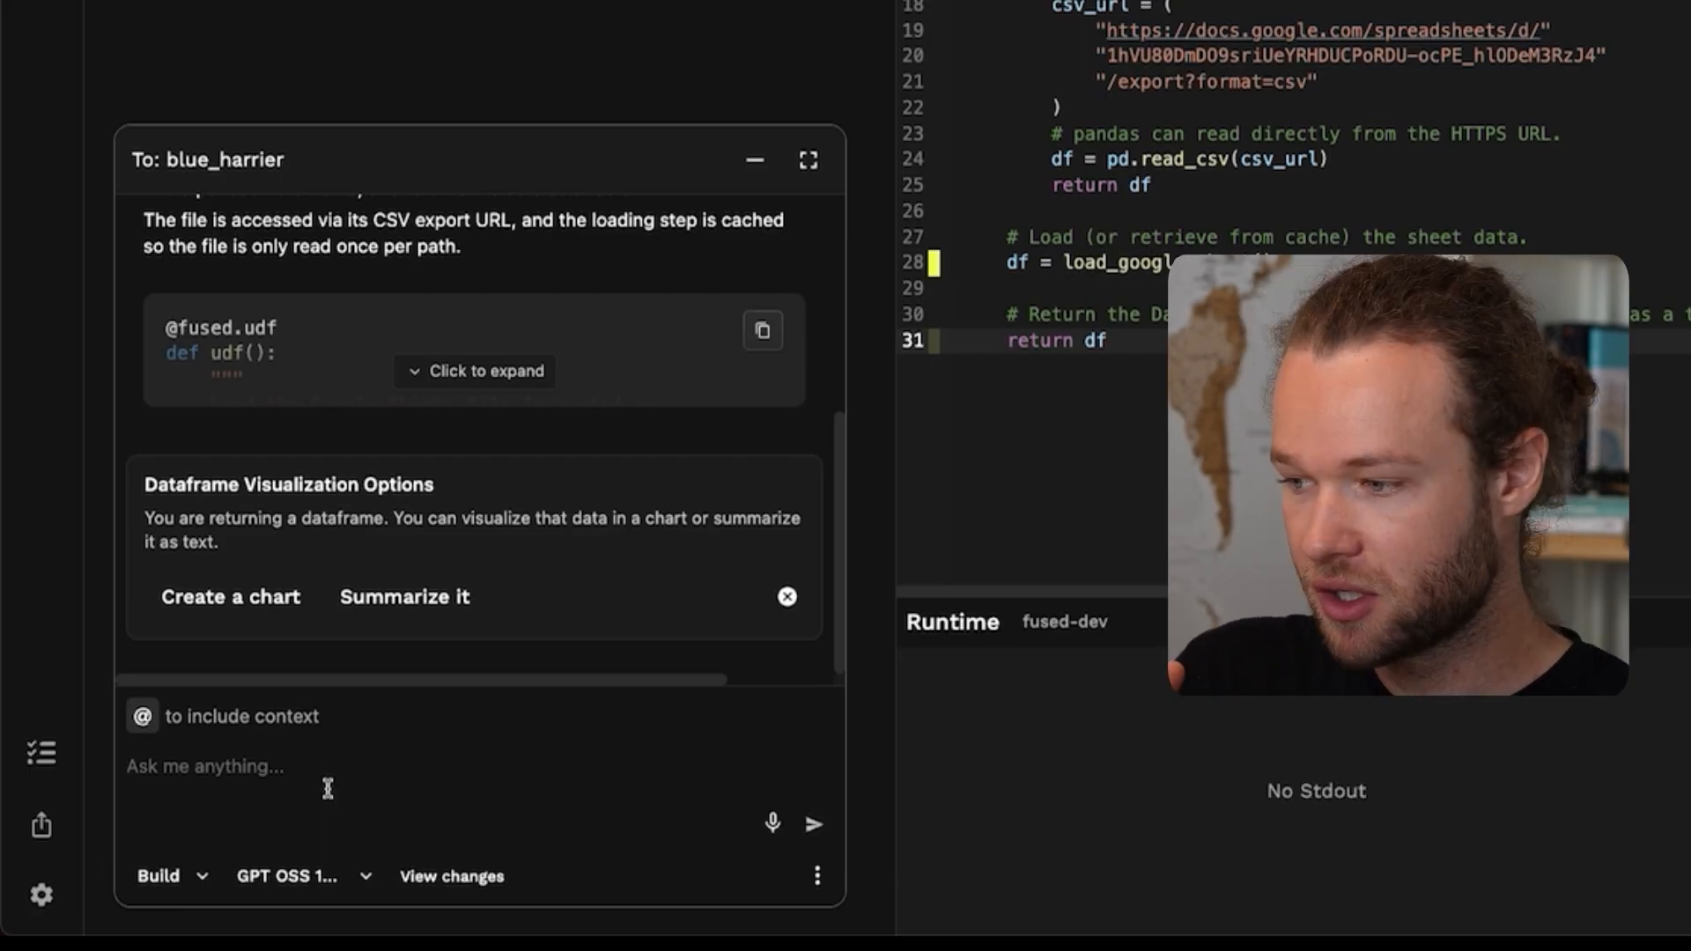
- Ask which columns have missing values with their type and amount, and review the resulting table
{"action": "left_click", "coordinate": [208, 781]}
{"action": "type", "text": "Are there any missing values for any columns? Show me the type and amount of missing values for each column as a table"}
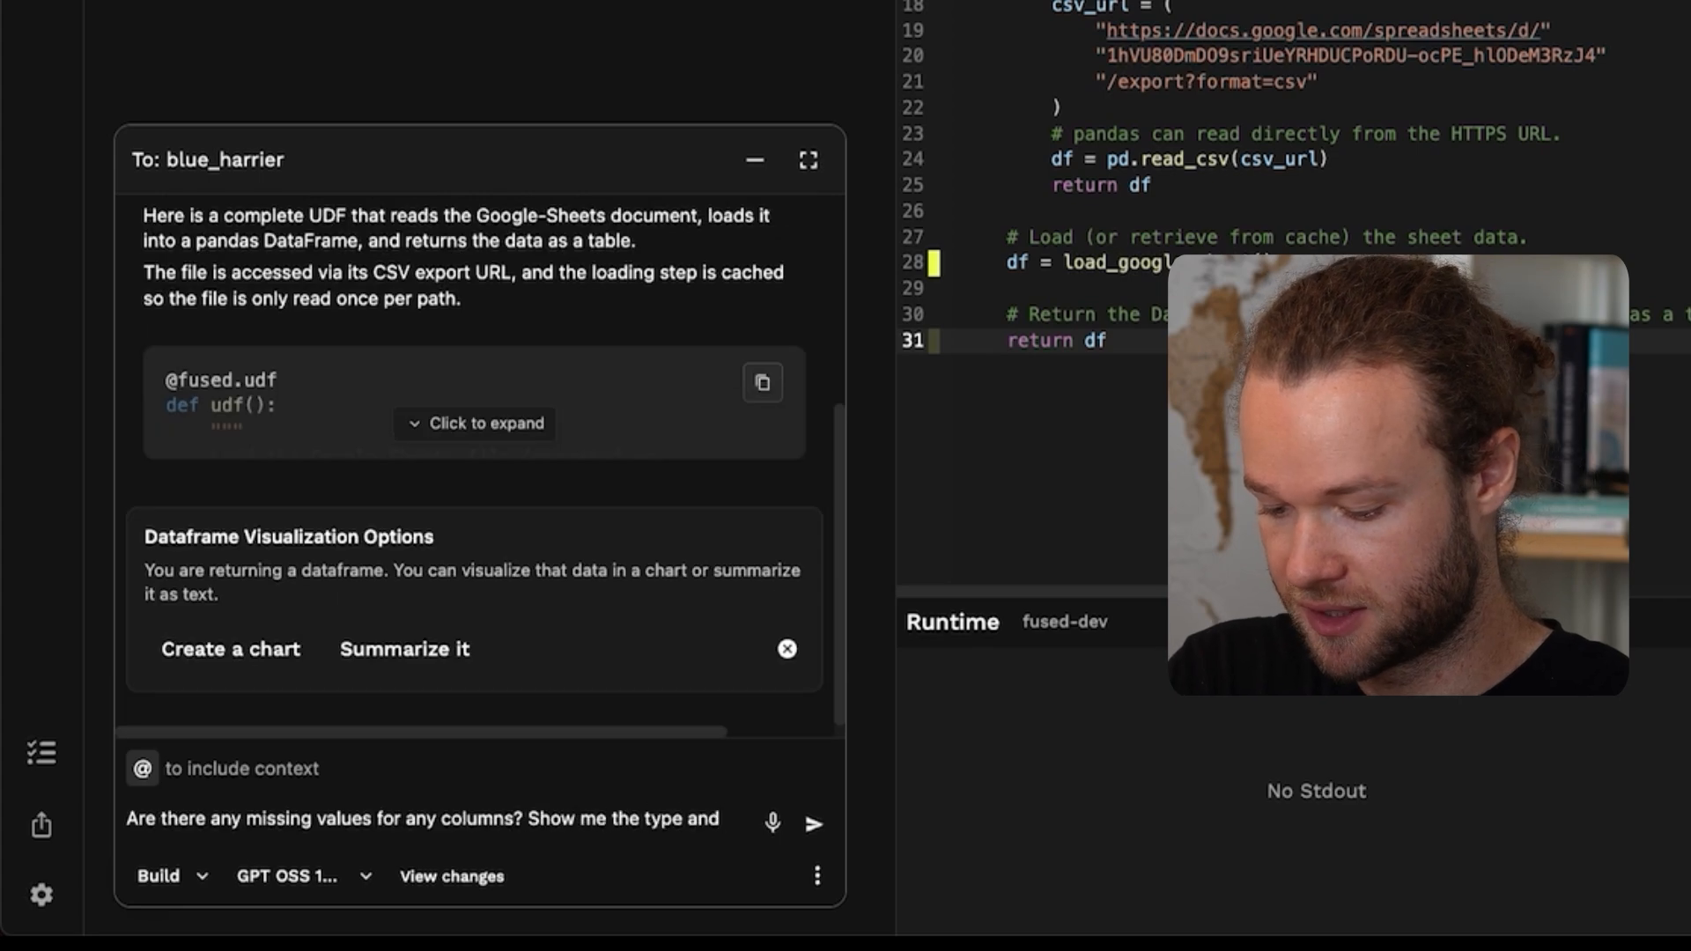
{"action": "key", "text": "Return"}
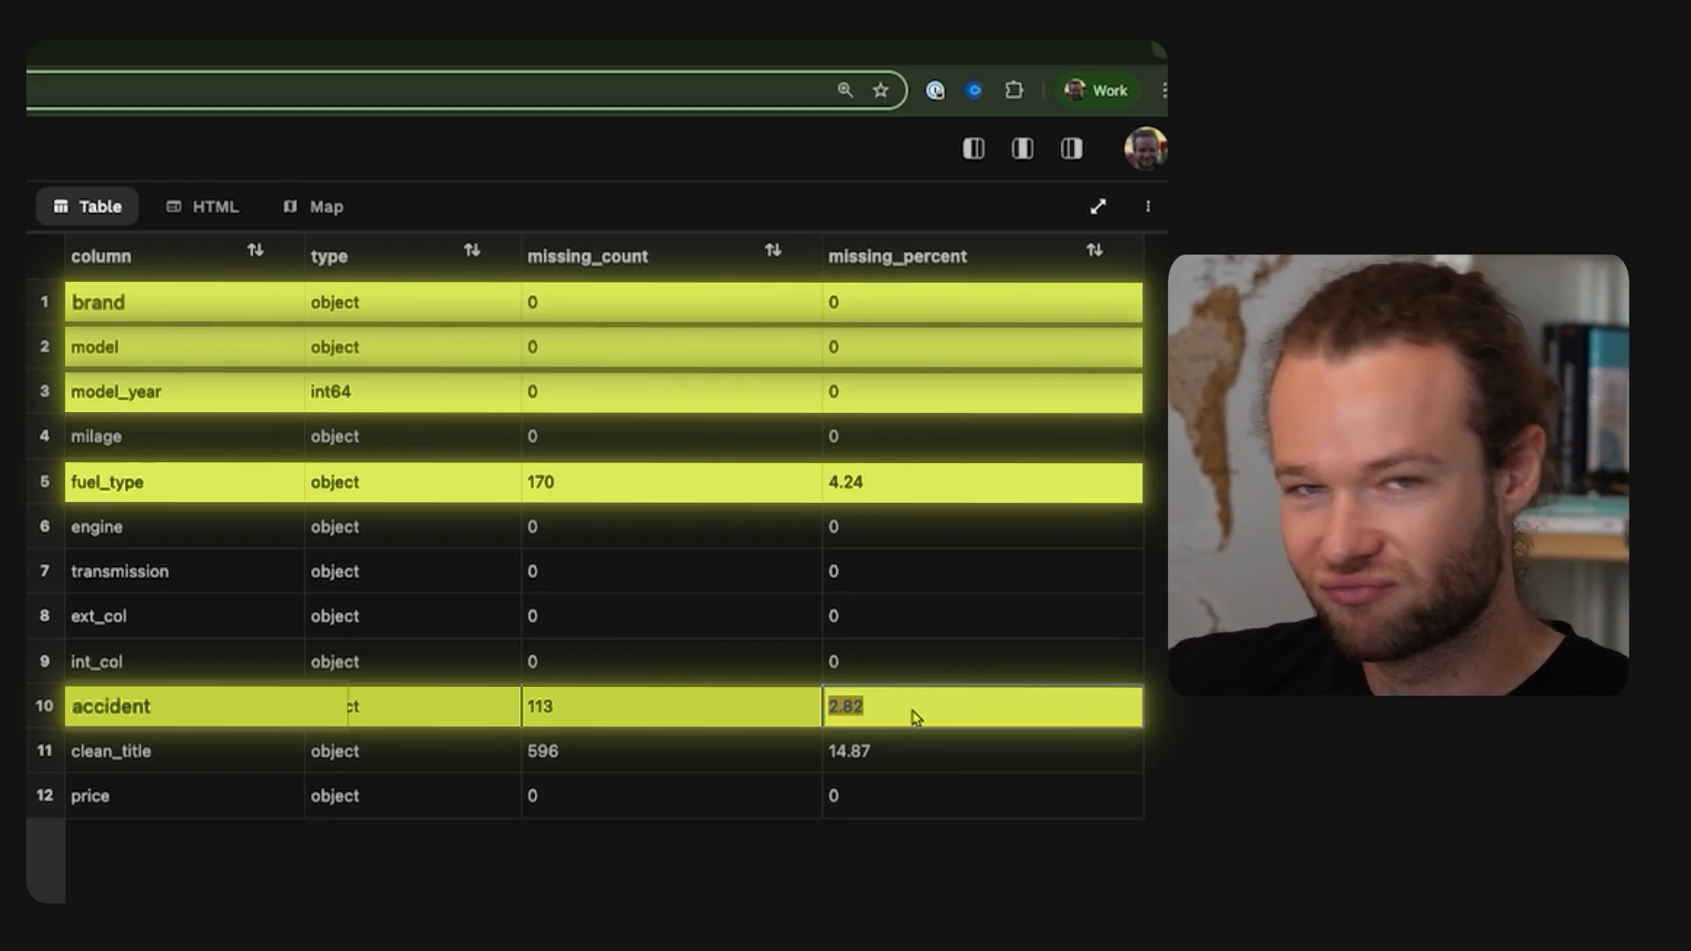
{"action": "left_click", "coordinate": [773, 895]}
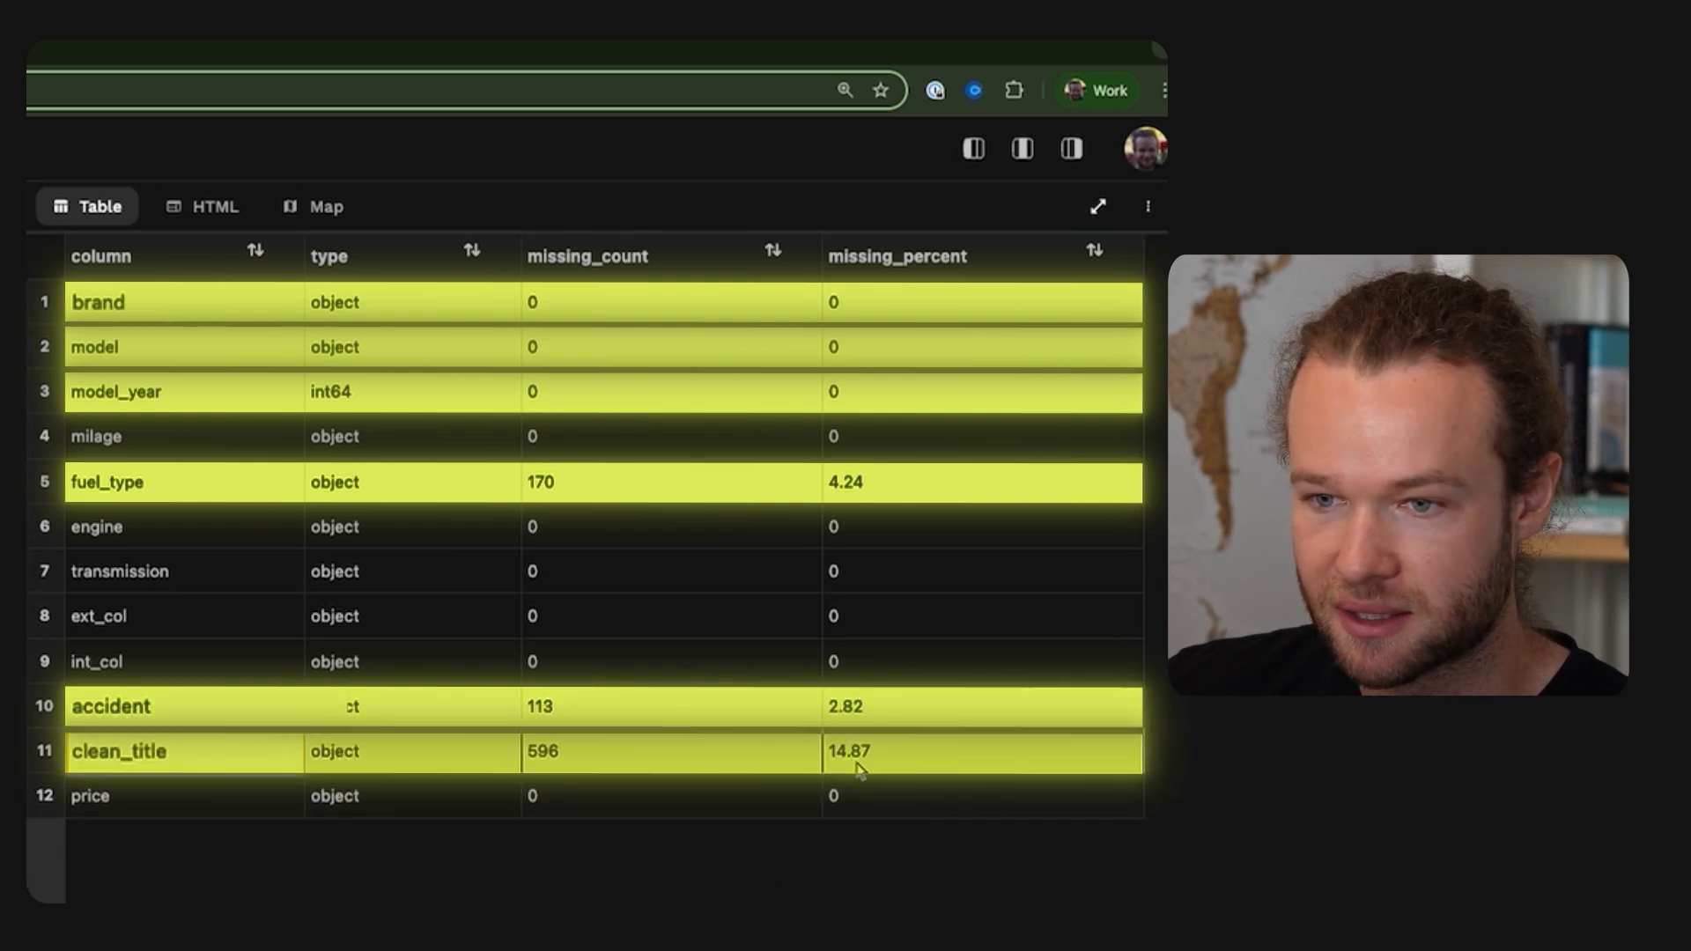
{"action": "left_click", "coordinate": [899, 758]}
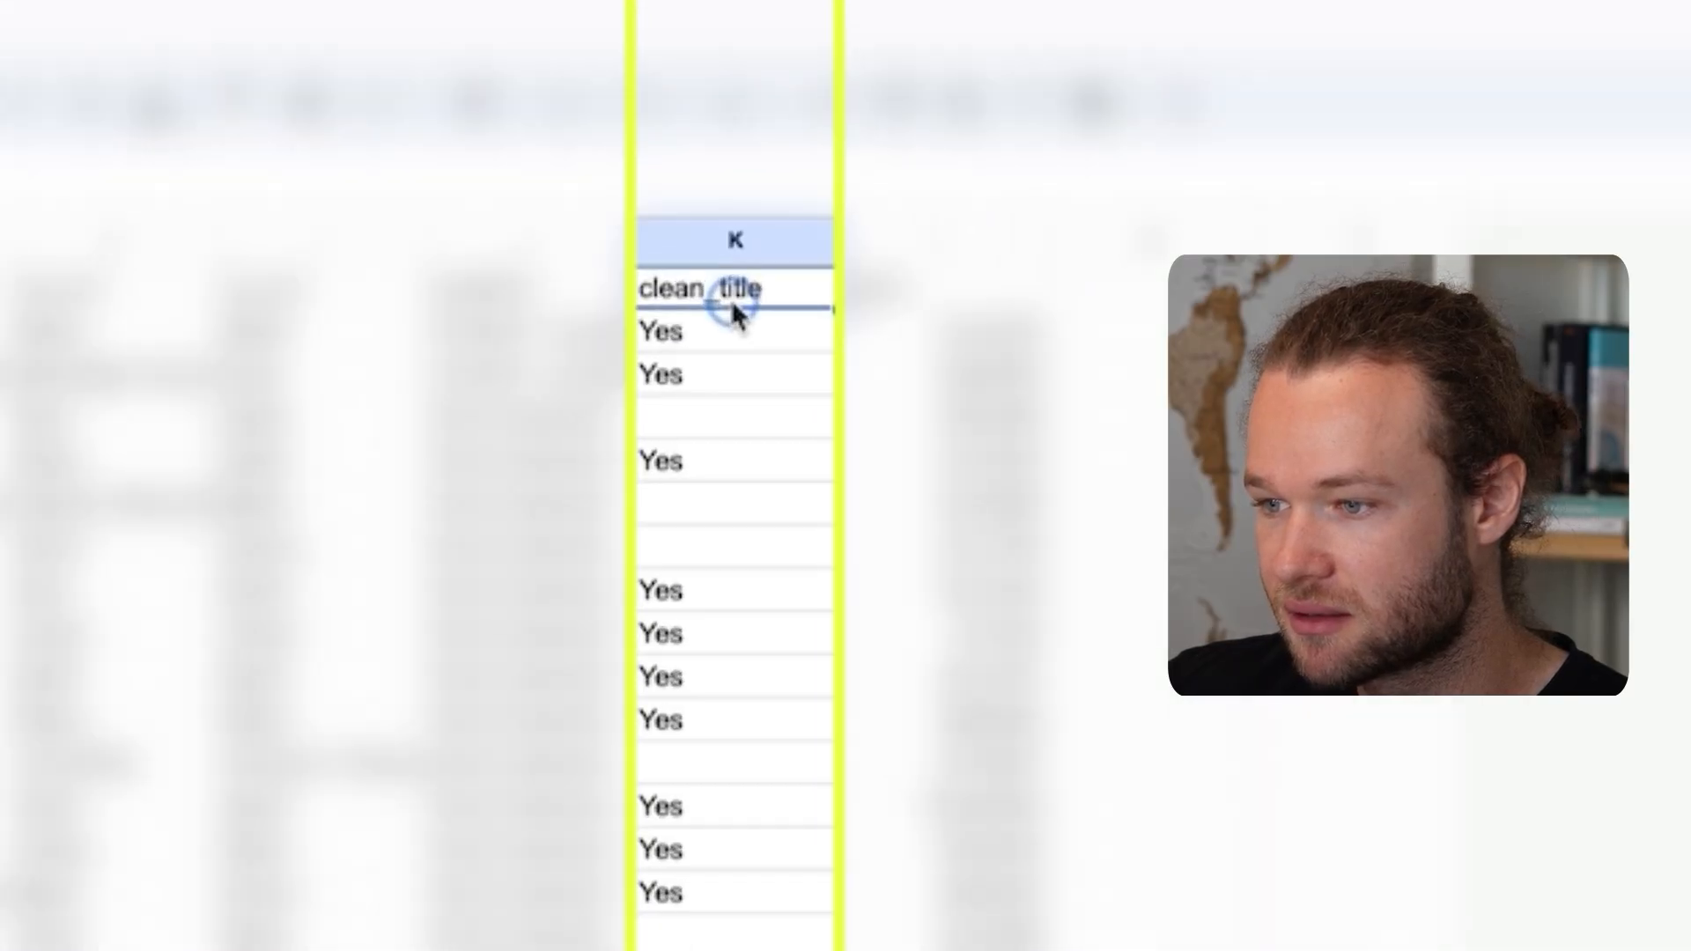
{"action": "left_click", "coordinate": [731, 196]}
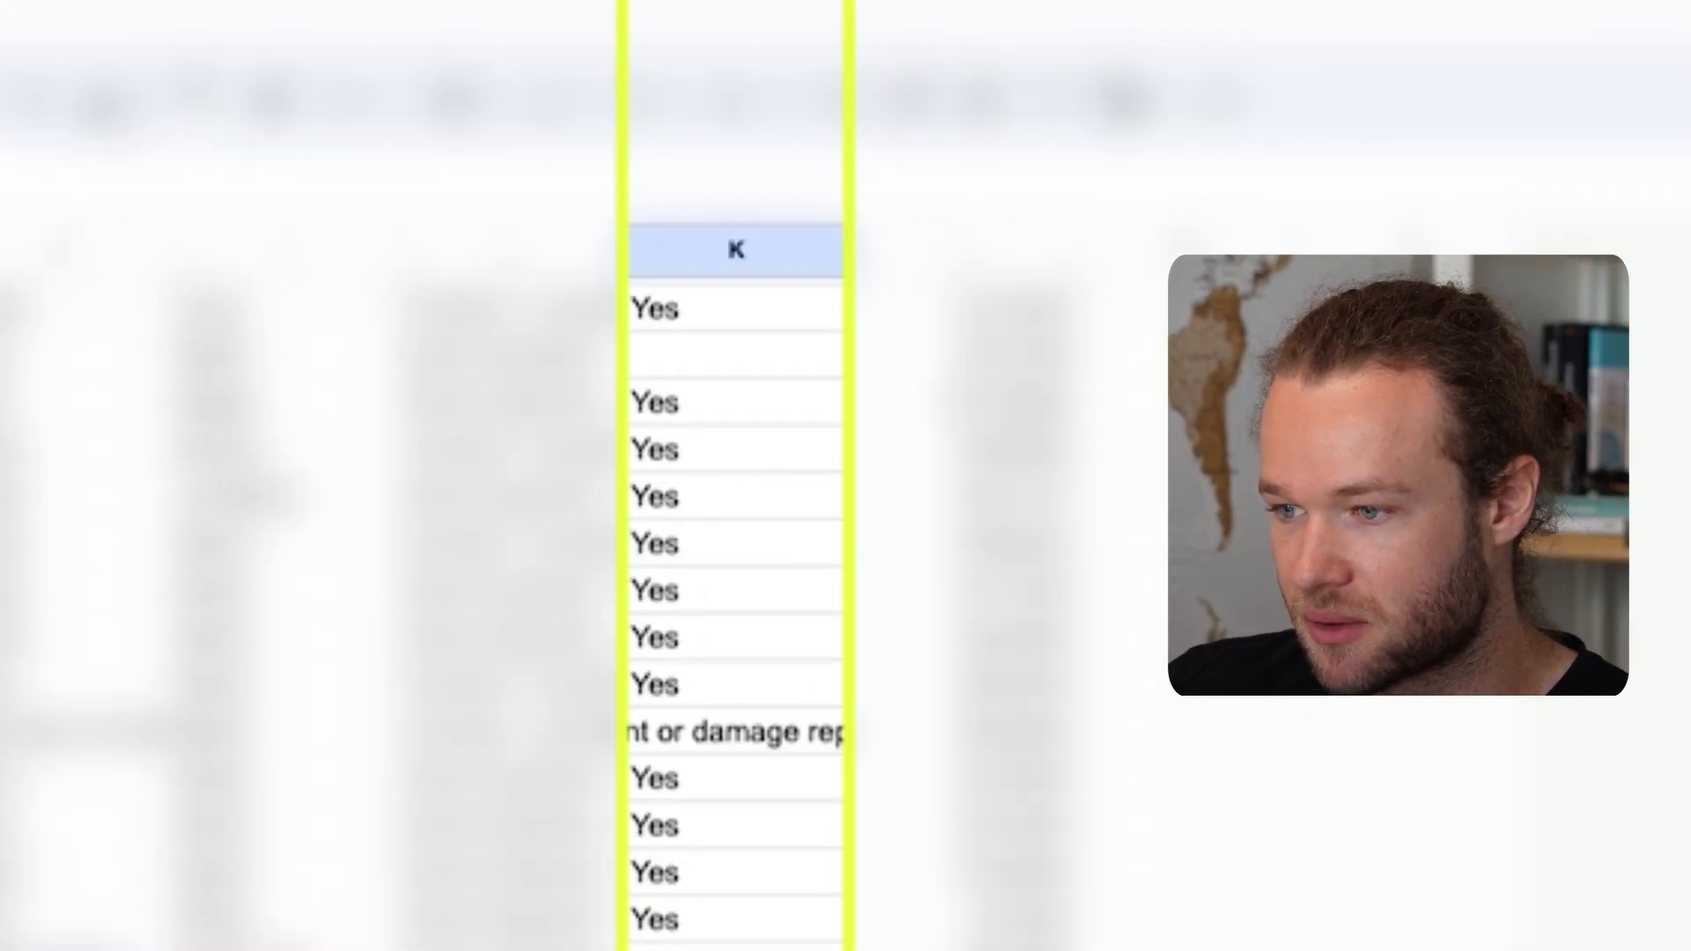
{"action": "scroll", "coordinate": [724, 518], "scroll_direction": "down", "scroll_amount": 15}
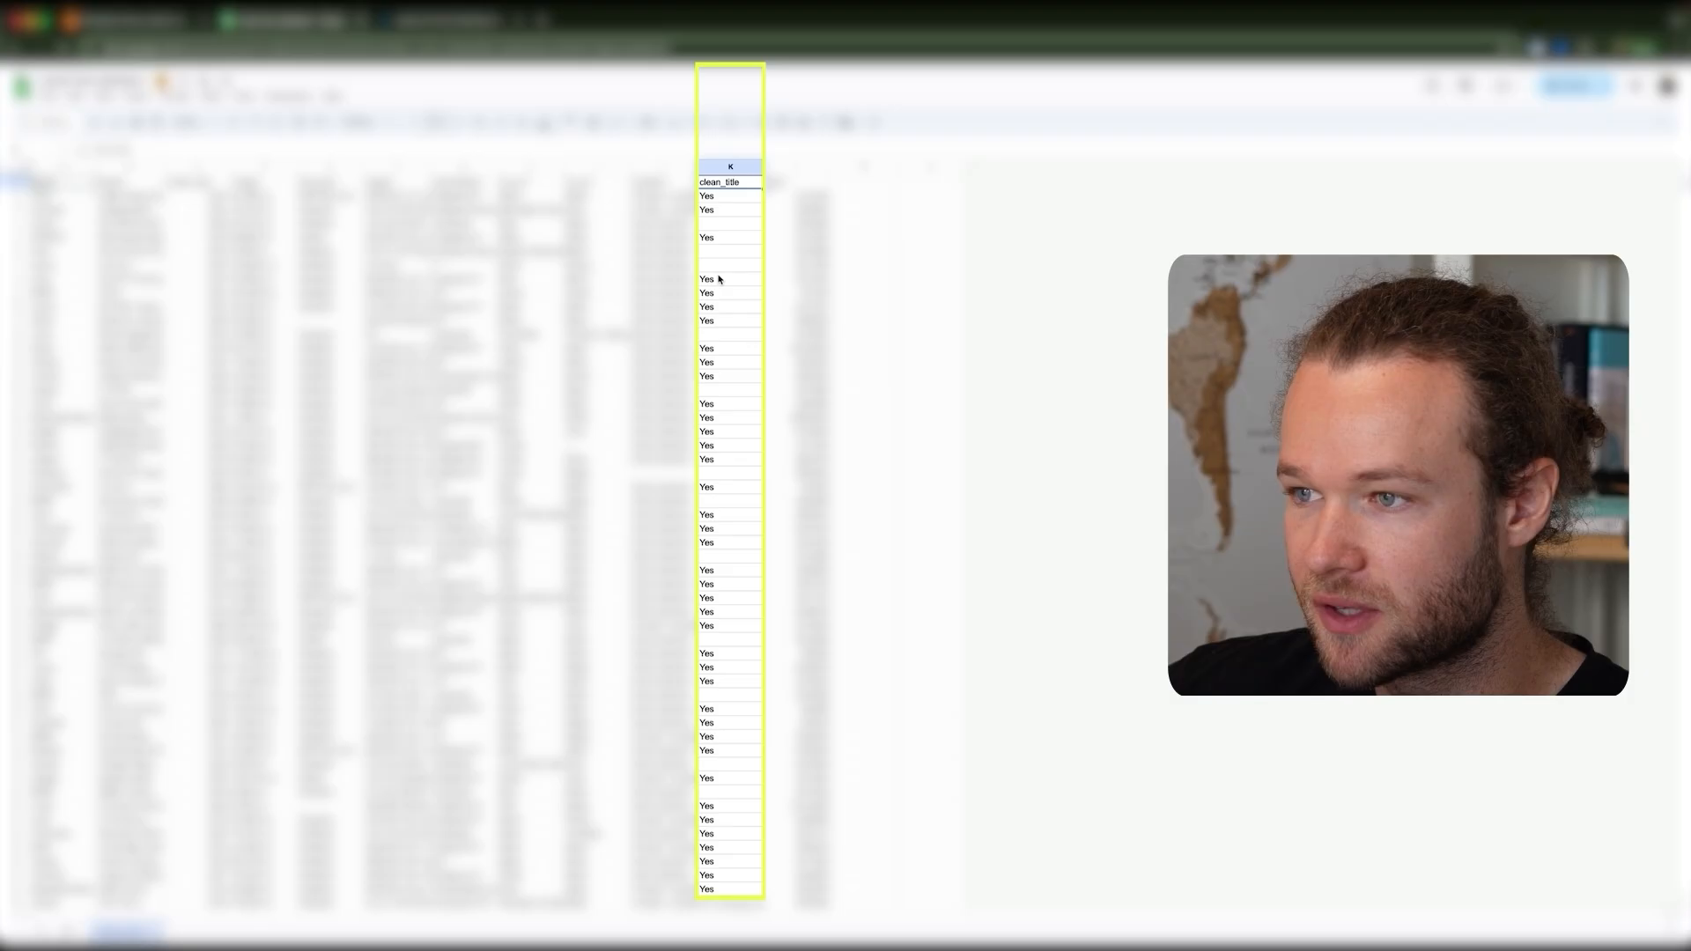
{"action": "left_click", "coordinate": [716, 218]}
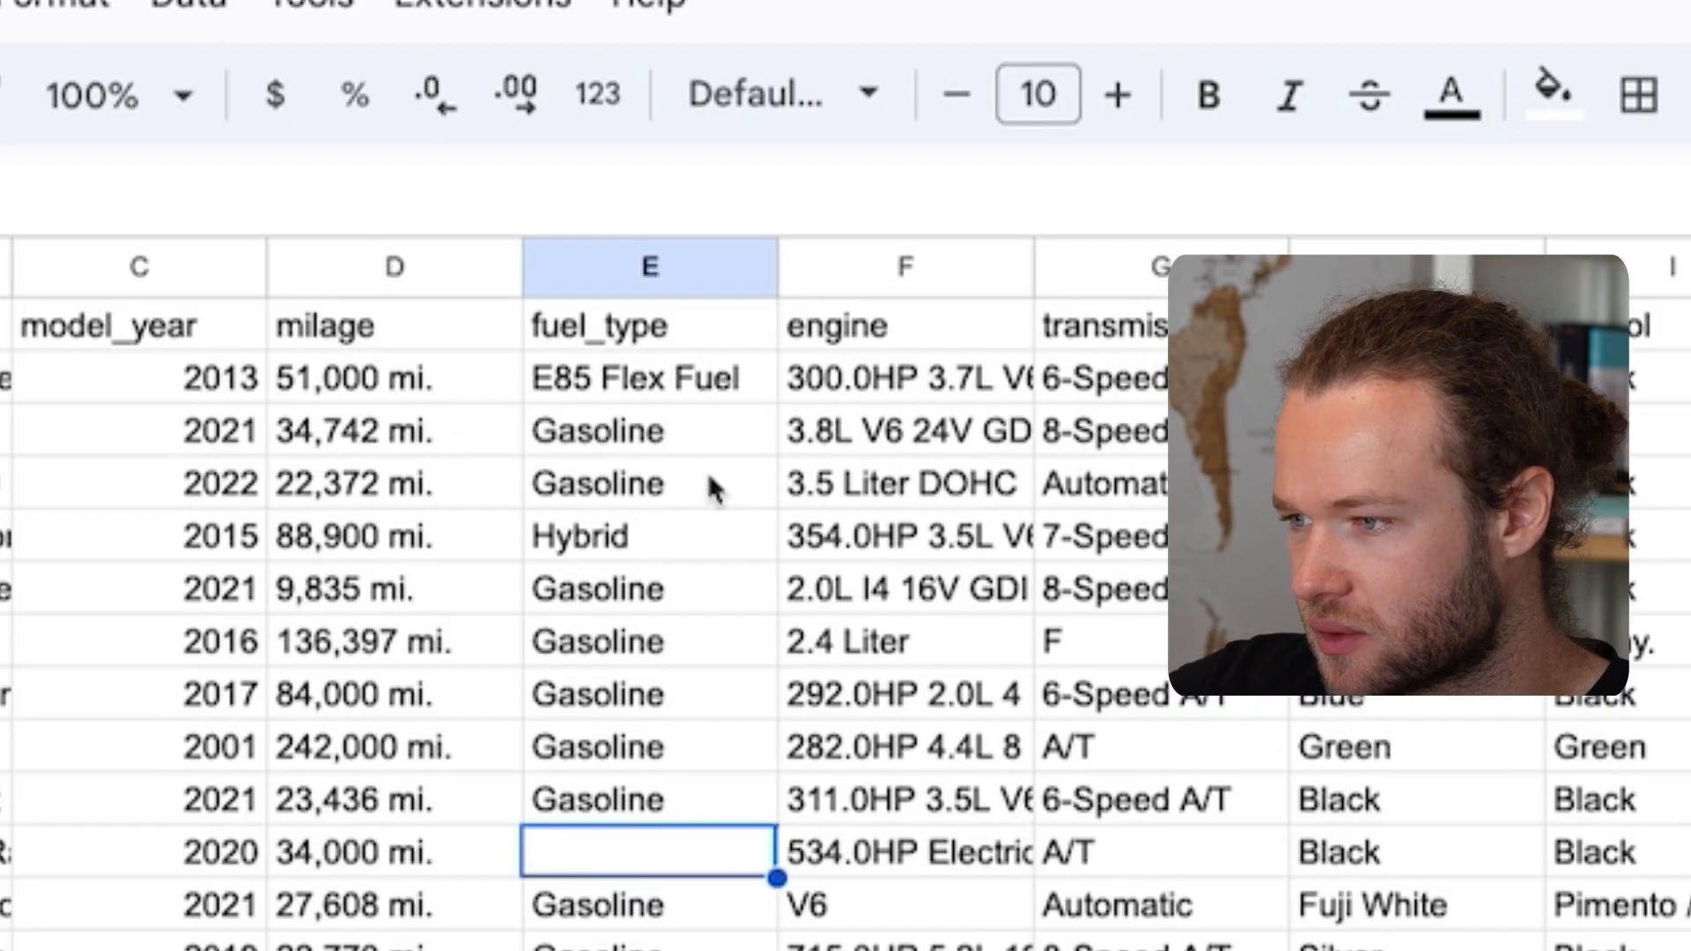
{"action": "scroll", "coordinate": [633, 943], "scroll_direction": "down", "scroll_amount": 10}
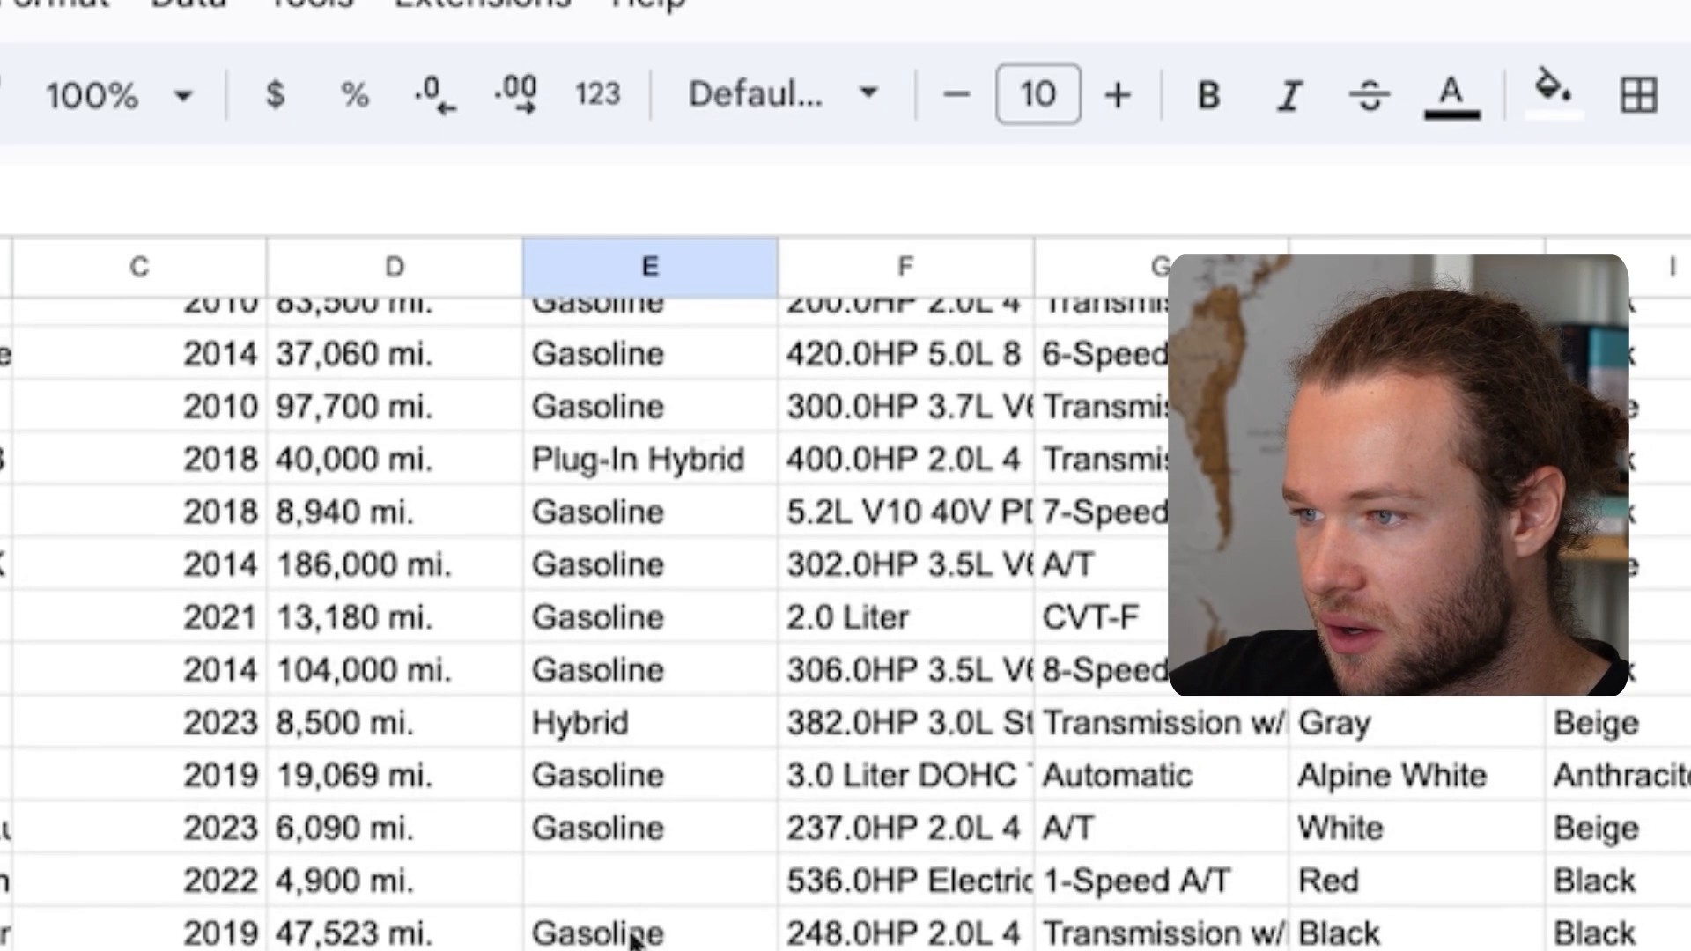
{"action": "left_click", "coordinate": [623, 885]}
{"action": "scroll", "coordinate": [628, 918], "scroll_direction": "down", "scroll_amount": 5}
{"action": "scroll", "coordinate": [624, 922], "scroll_direction": "up", "scroll_amount": 10}
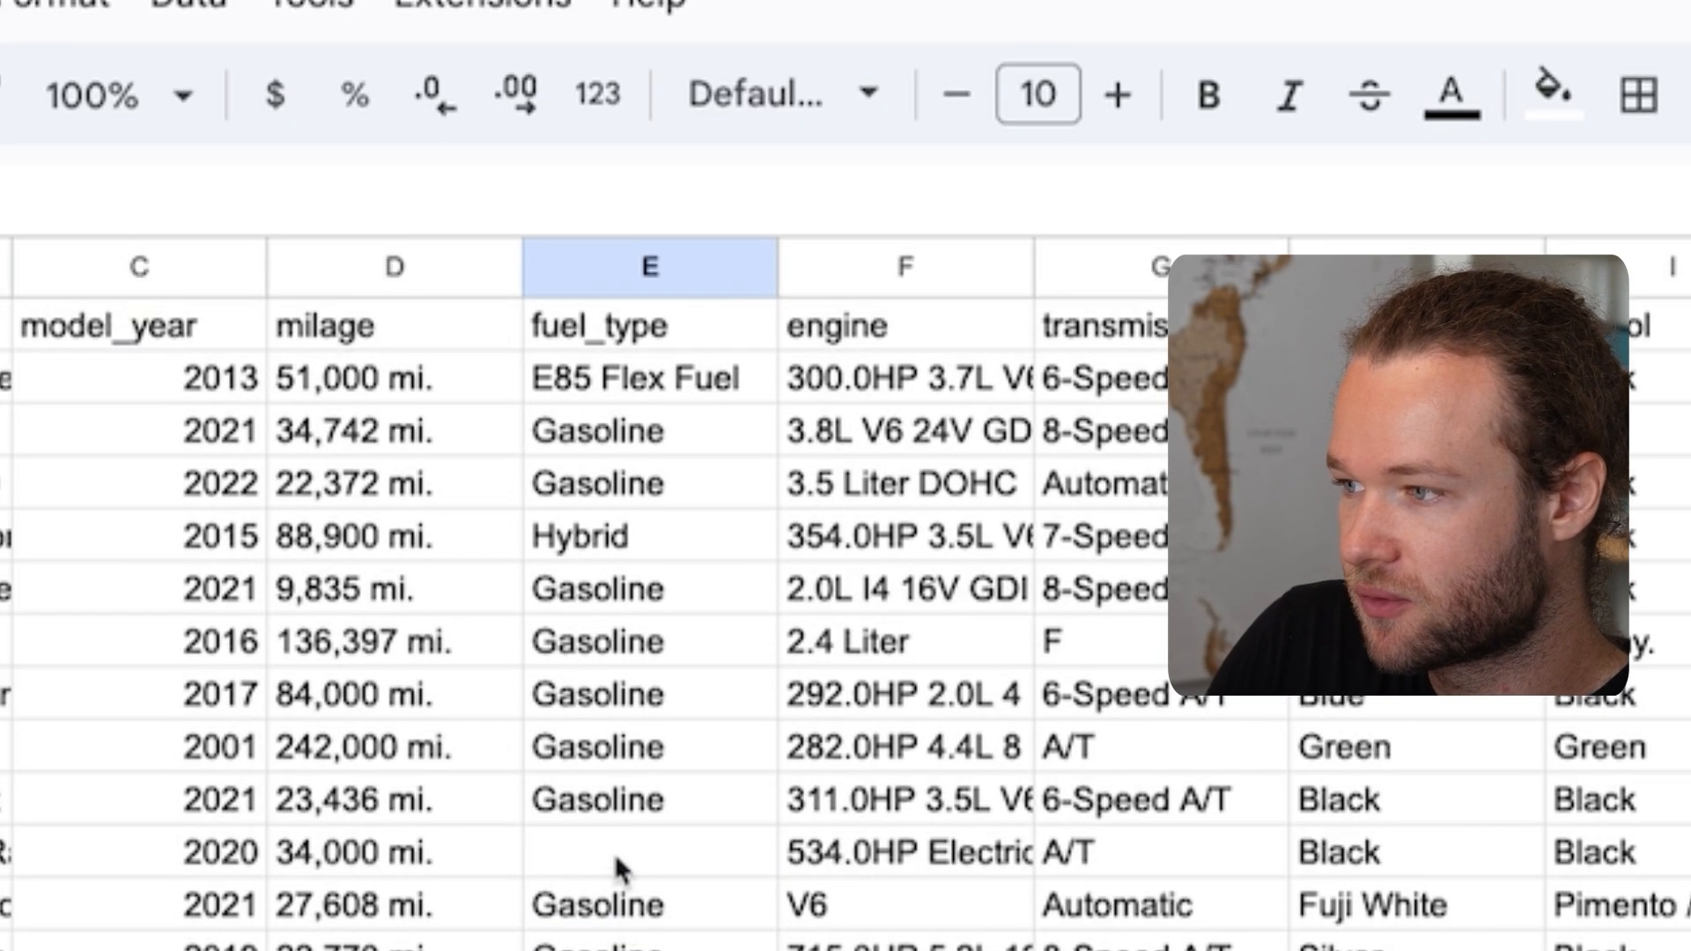
{"action": "left_click", "coordinate": [615, 867]}
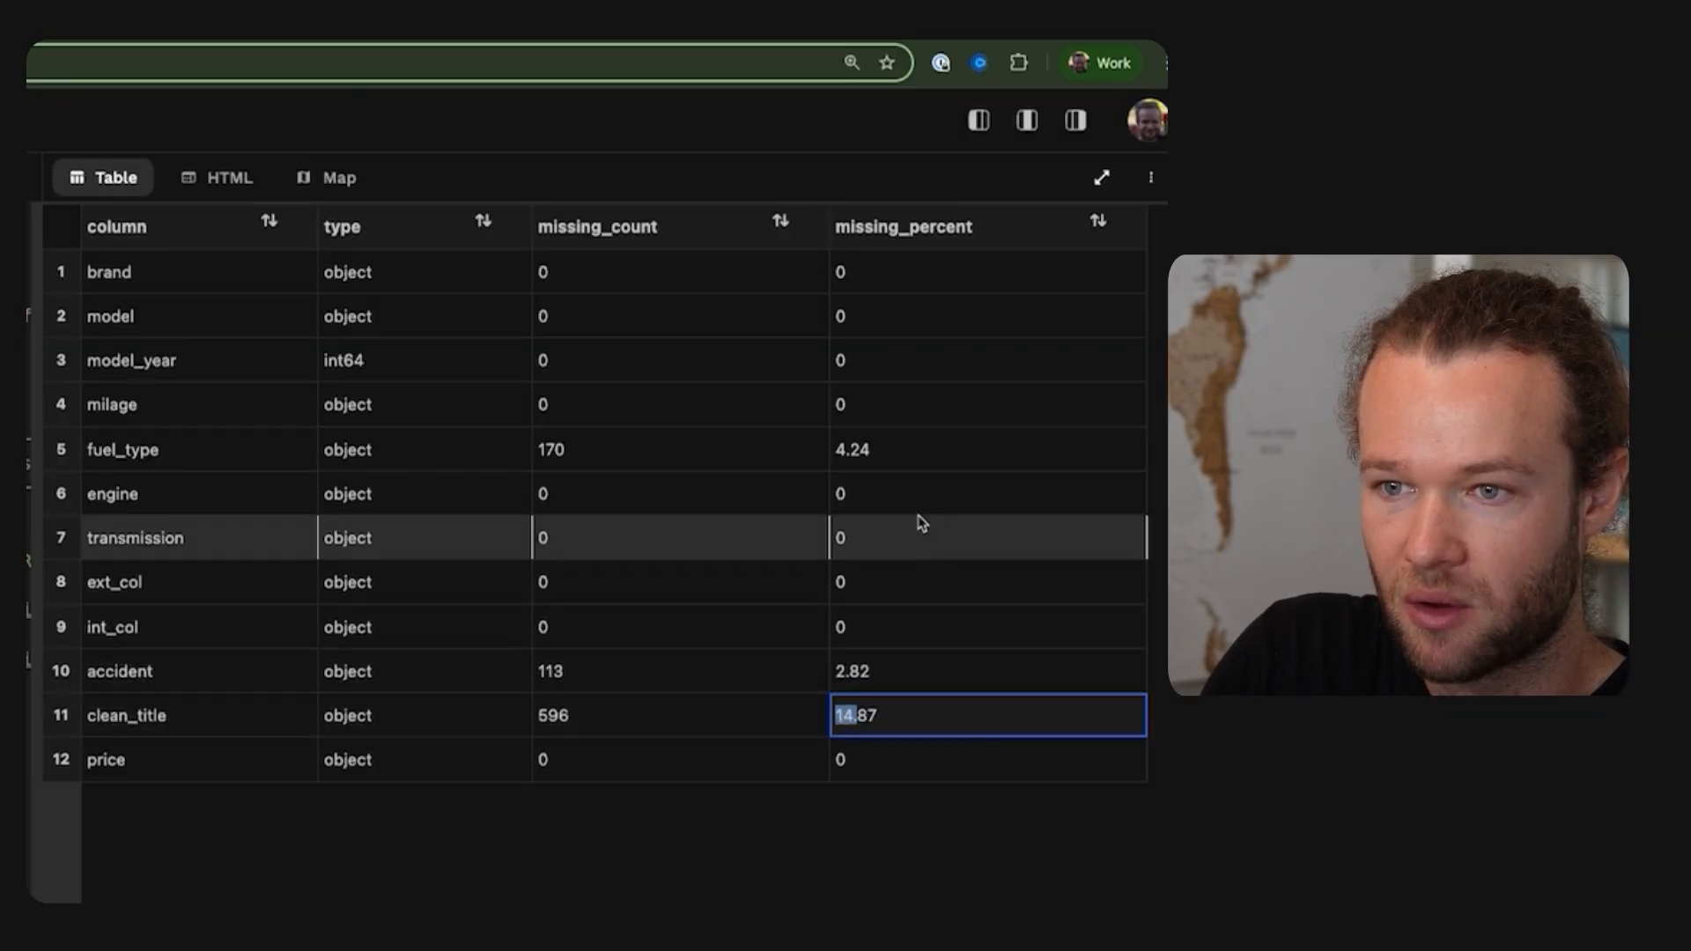
{"action": "left_click", "coordinate": [880, 451]}
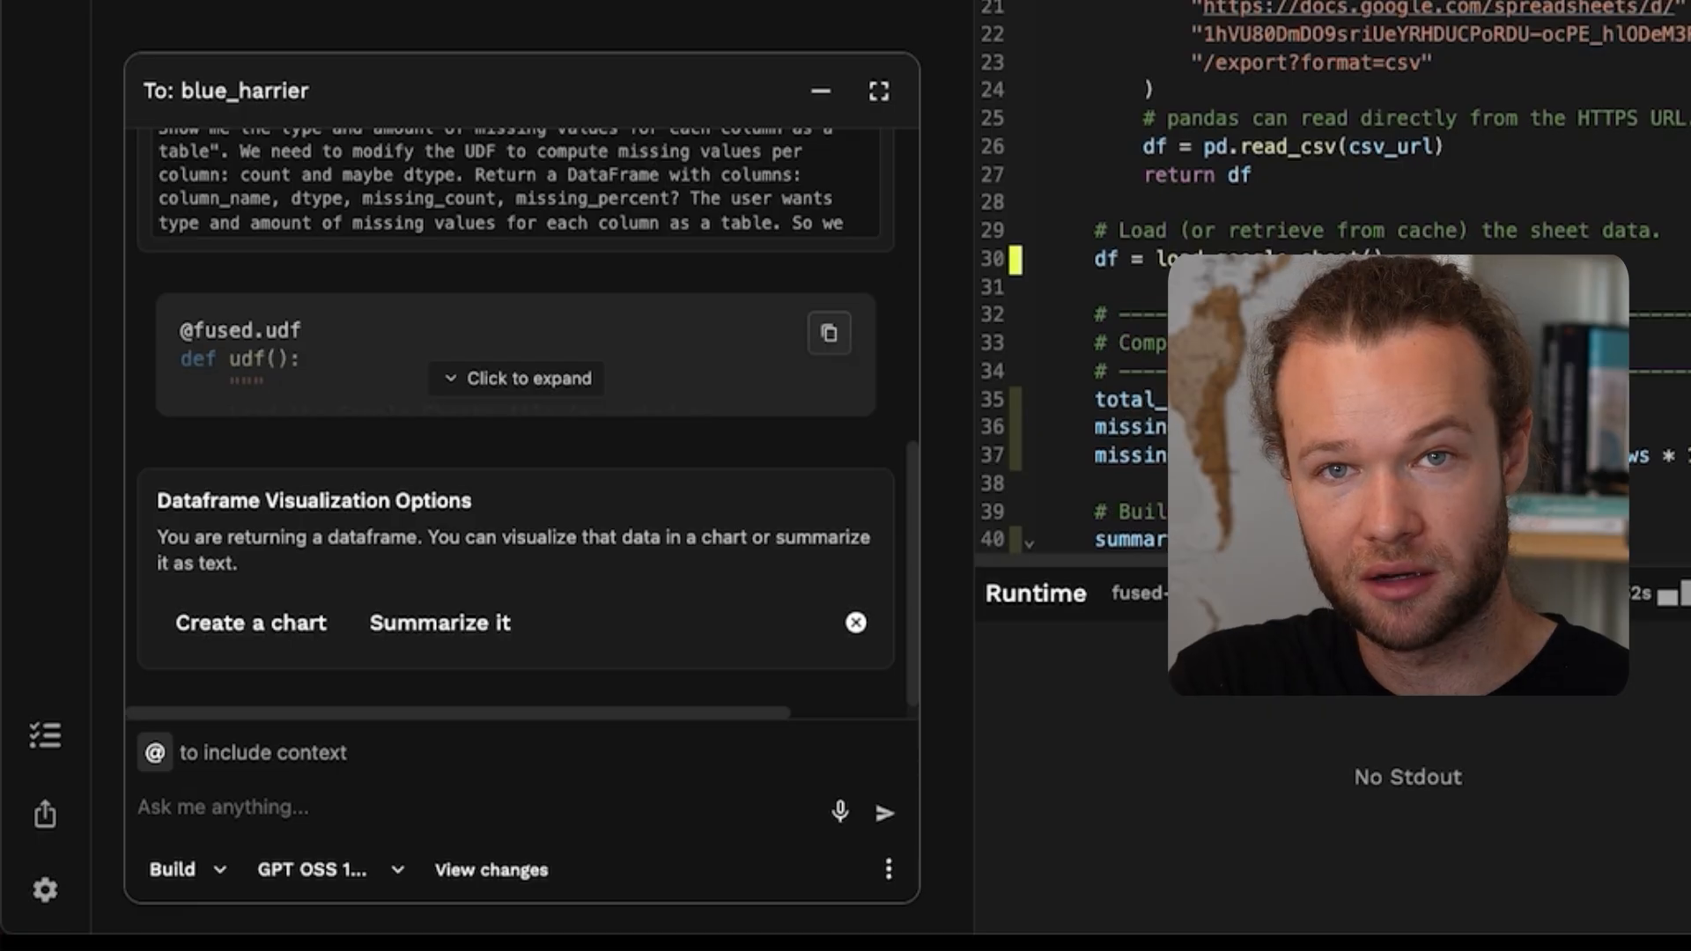
- Ask whether the dataset is helpful enough to find the factors behind a car's price
{"action": "type", "text": "Is this dataset helpful enough to get the factors that go into the price of a car?"}
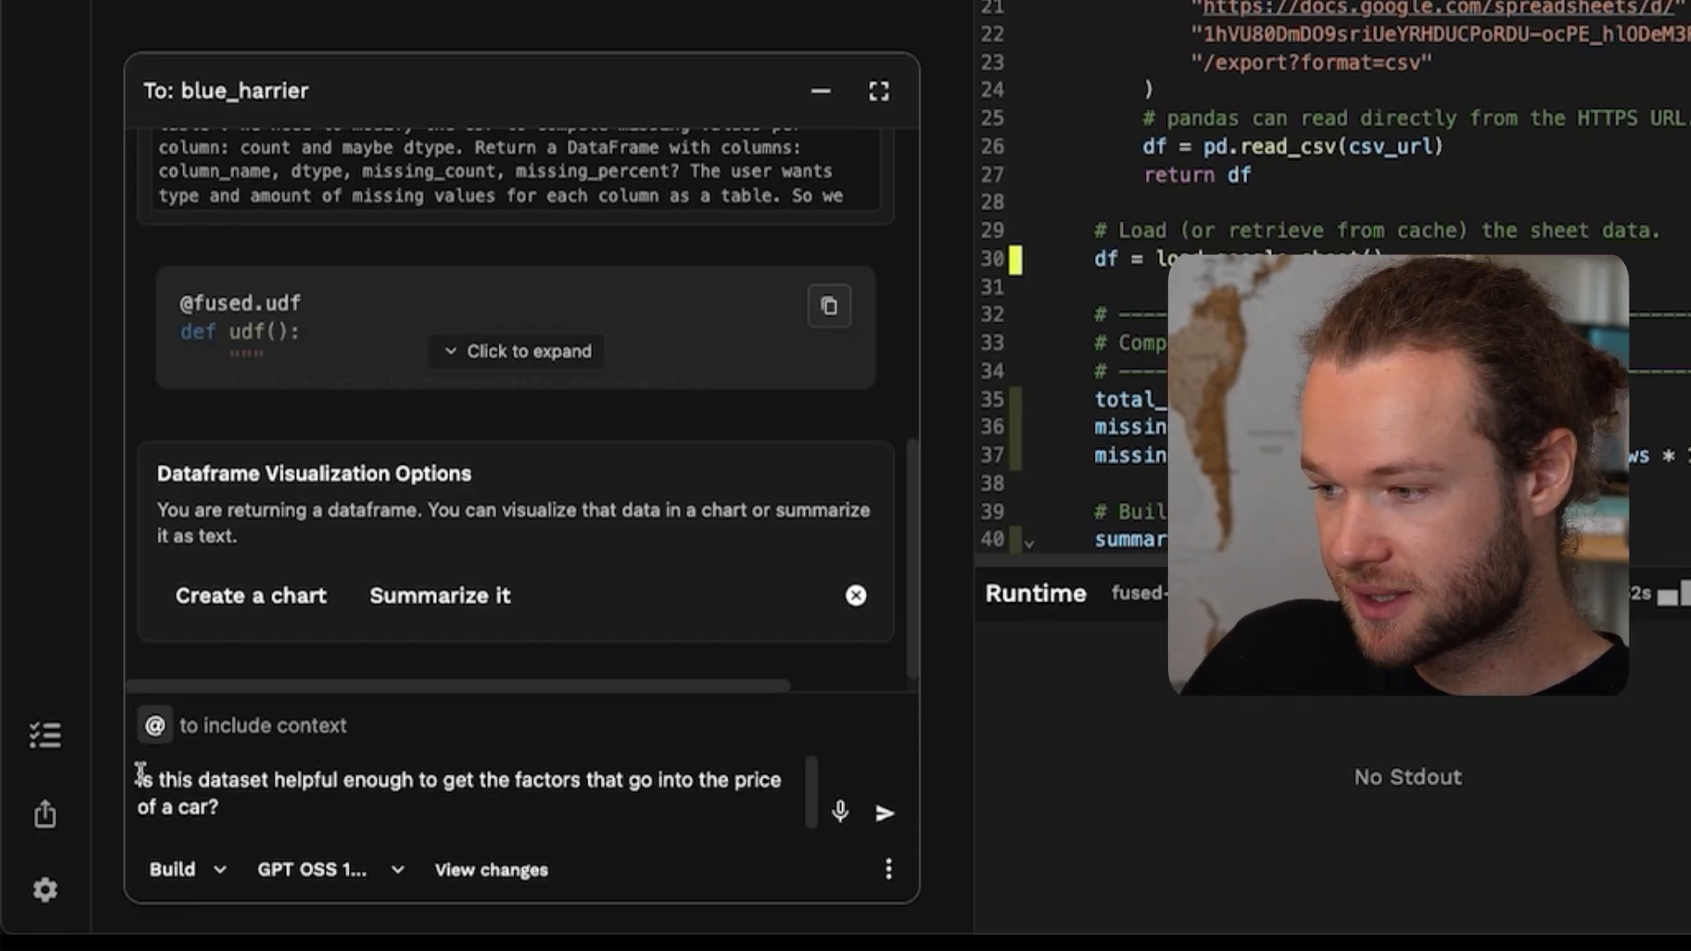
{"action": "left_click_drag", "start_coordinate": [139, 775], "coordinate": [256, 804]}
{"action": "left_click", "coordinate": [290, 819]}
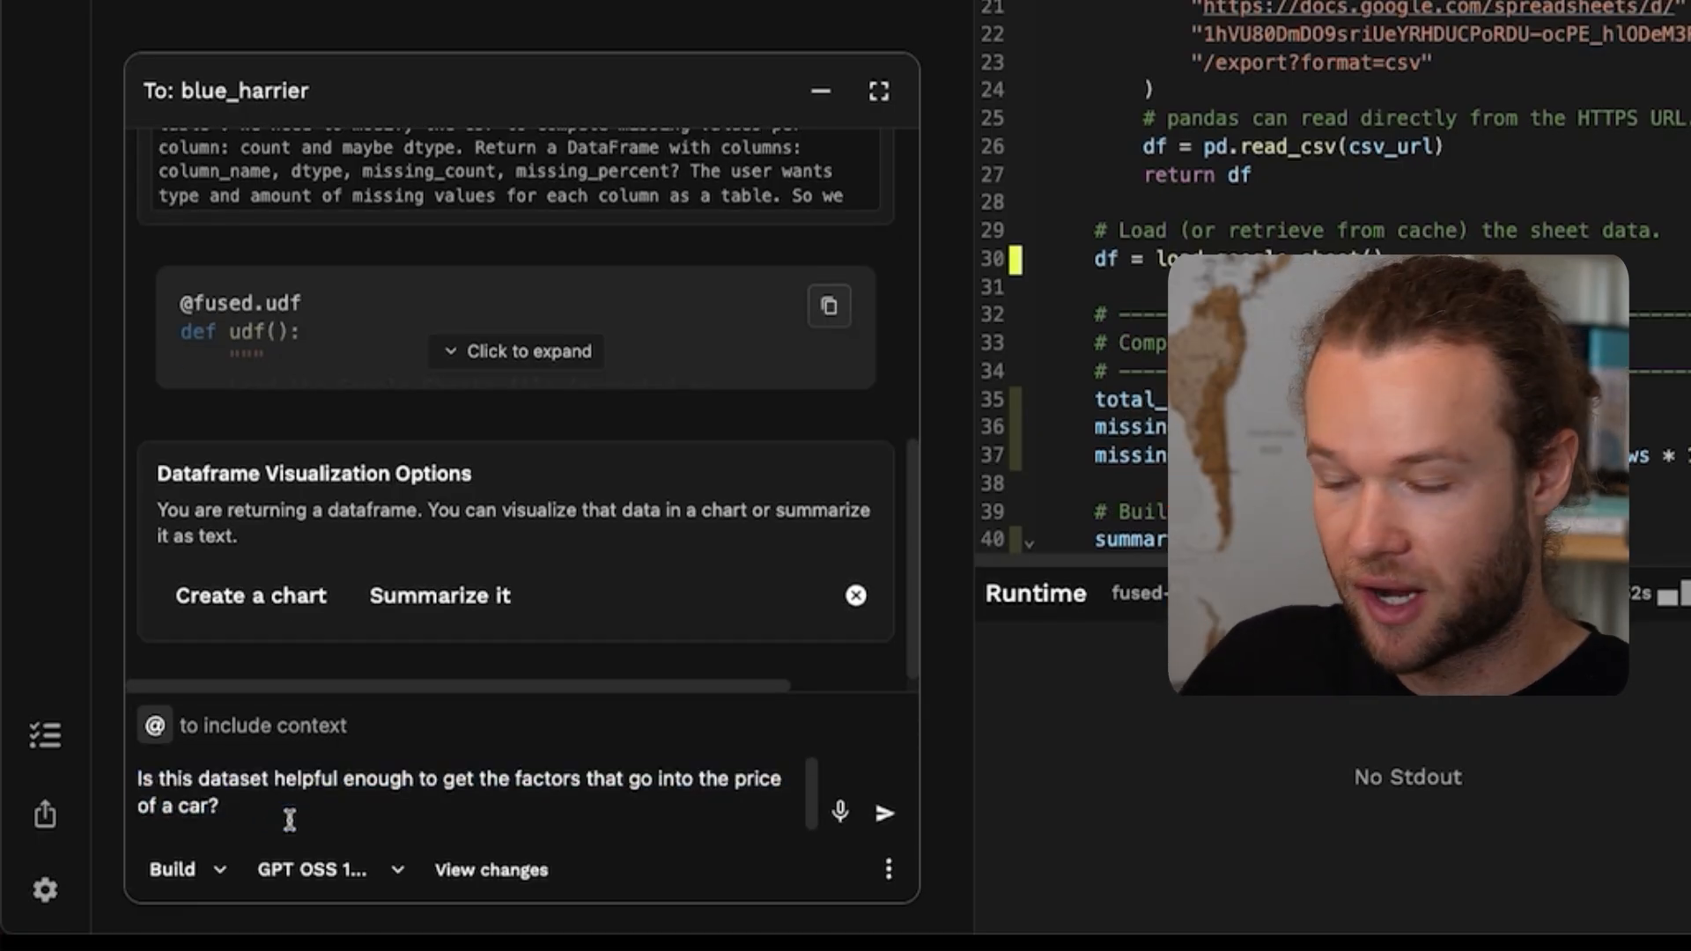
{"action": "key", "text": "Return"}
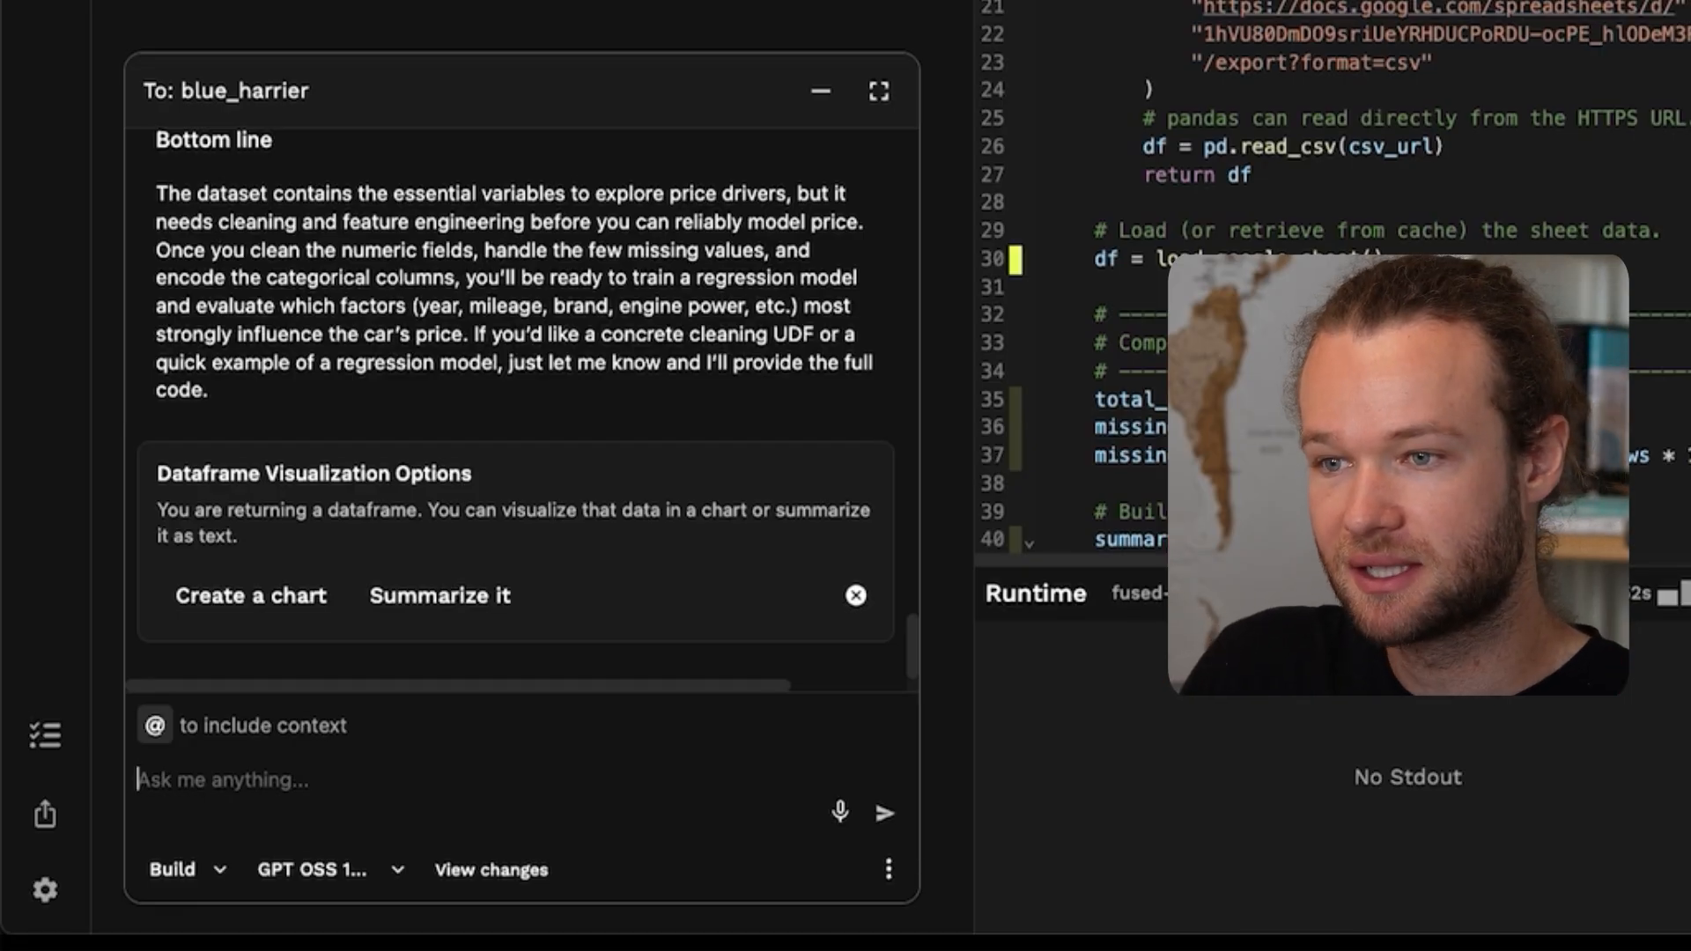
- Read the suggested cleaning steps: numeric price and mileage, an age column, Unknown fuel types
{"action": "scroll", "coordinate": [299, 495], "scroll_direction": "up", "scroll_amount": 10}
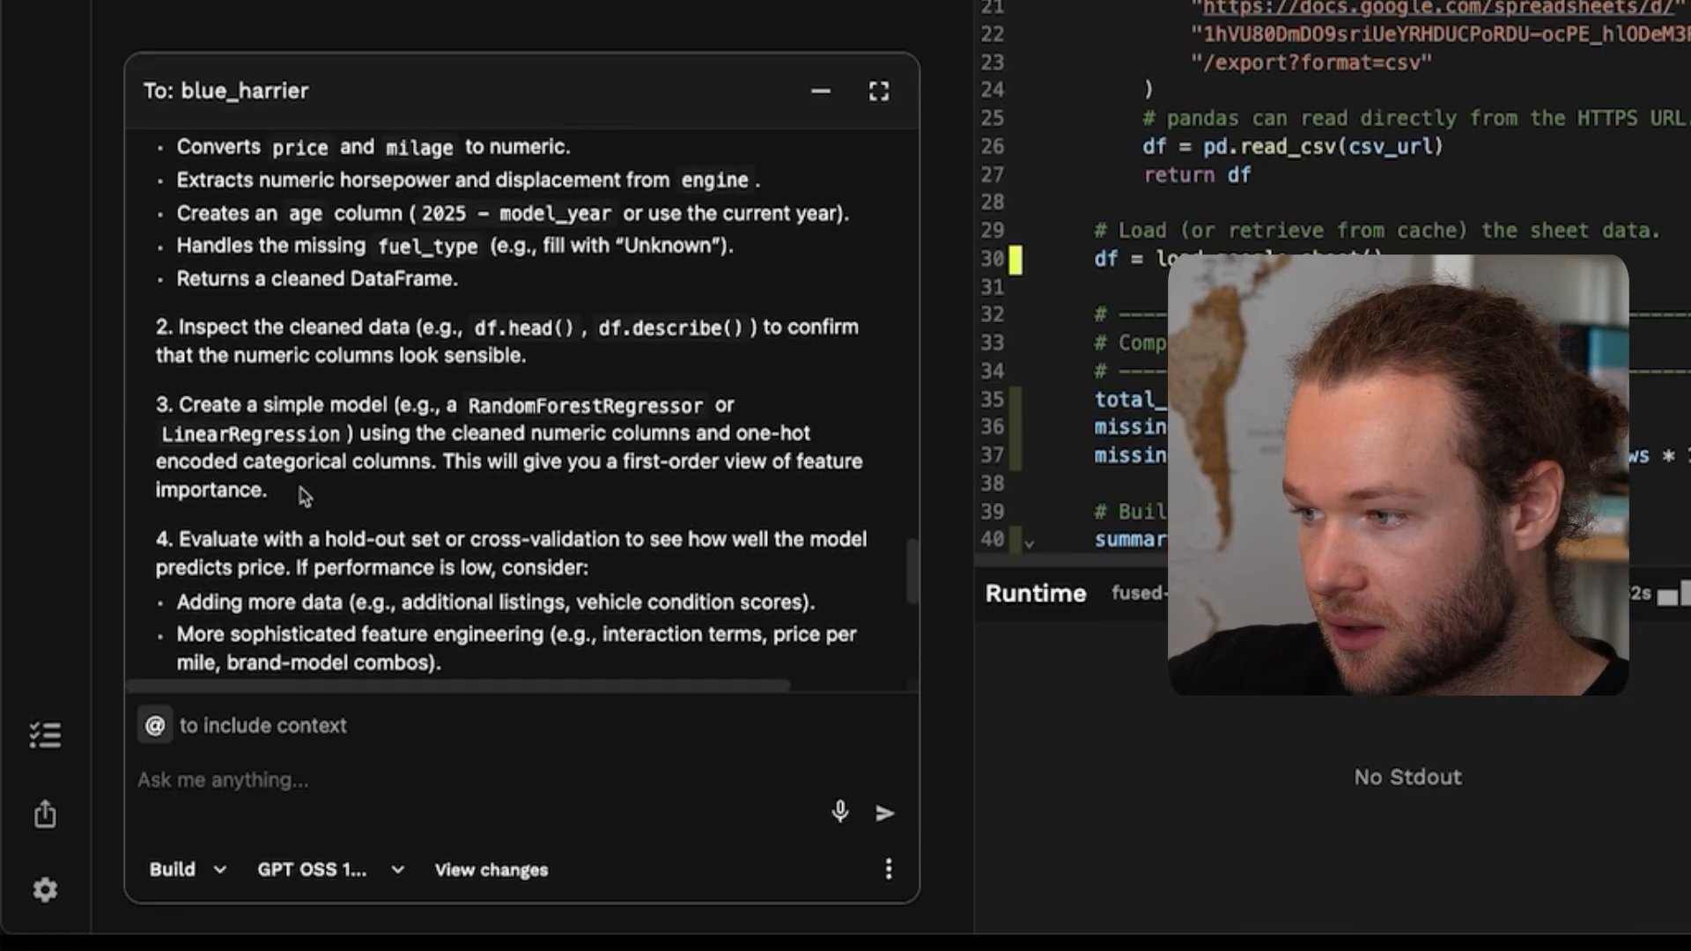
{"action": "scroll", "coordinate": [301, 496], "scroll_direction": "up", "scroll_amount": 5}
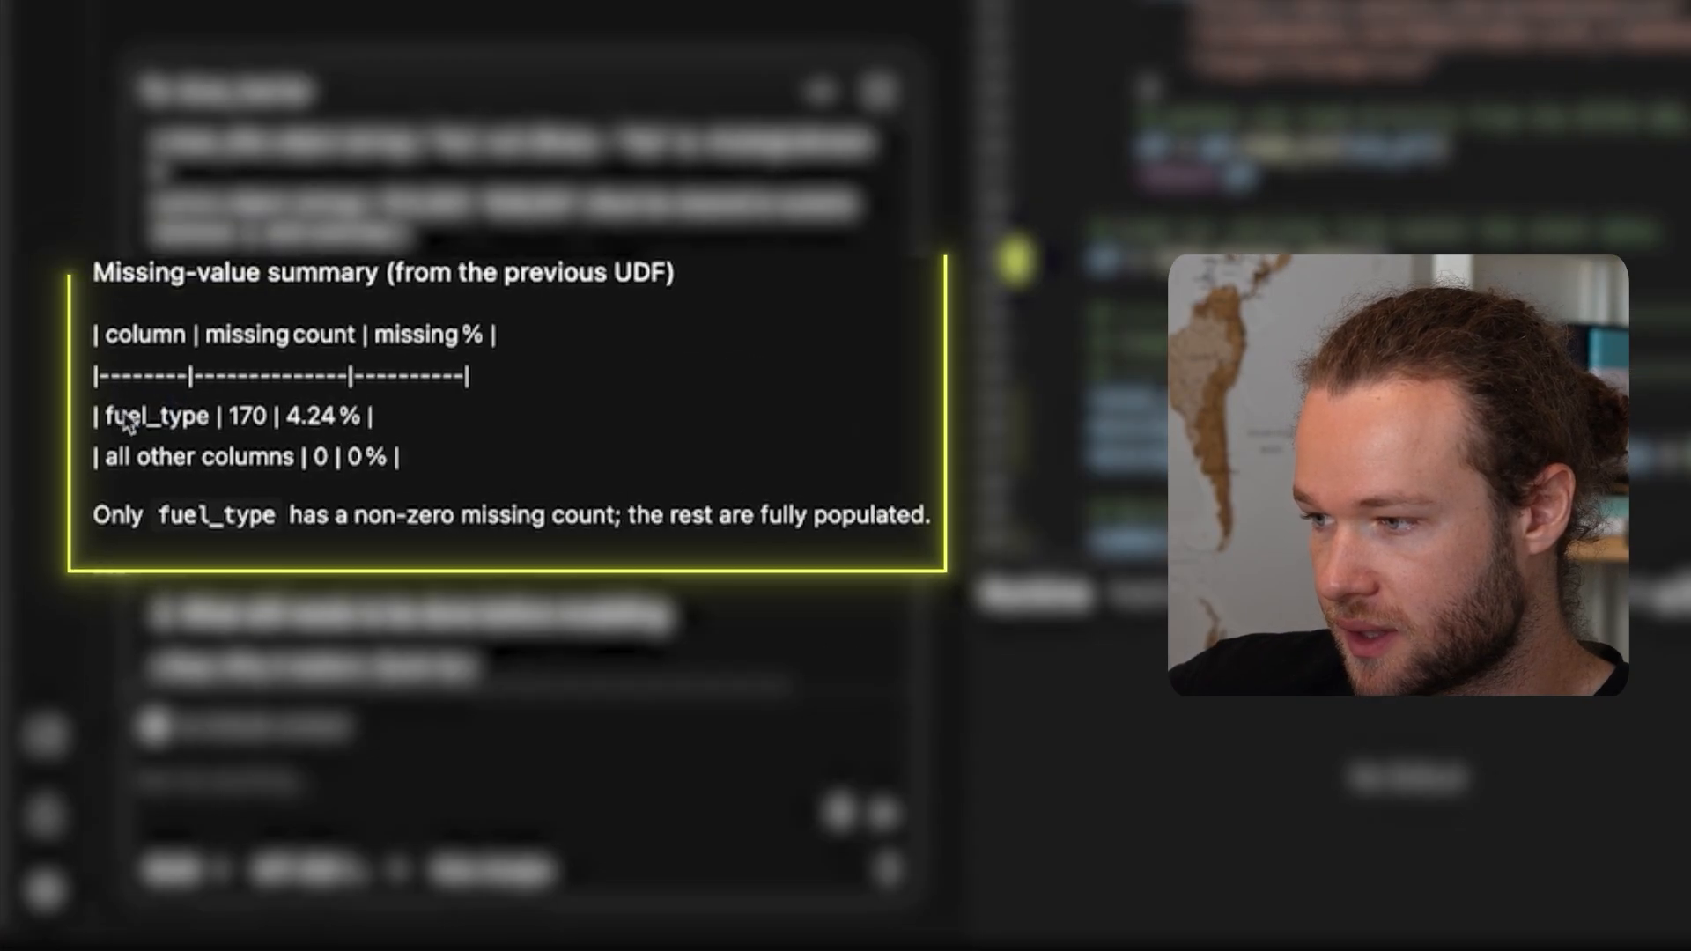
{"action": "left_click_drag", "start_coordinate": [95, 417], "coordinate": [428, 470]}
{"action": "left_click", "coordinate": [431, 478]}
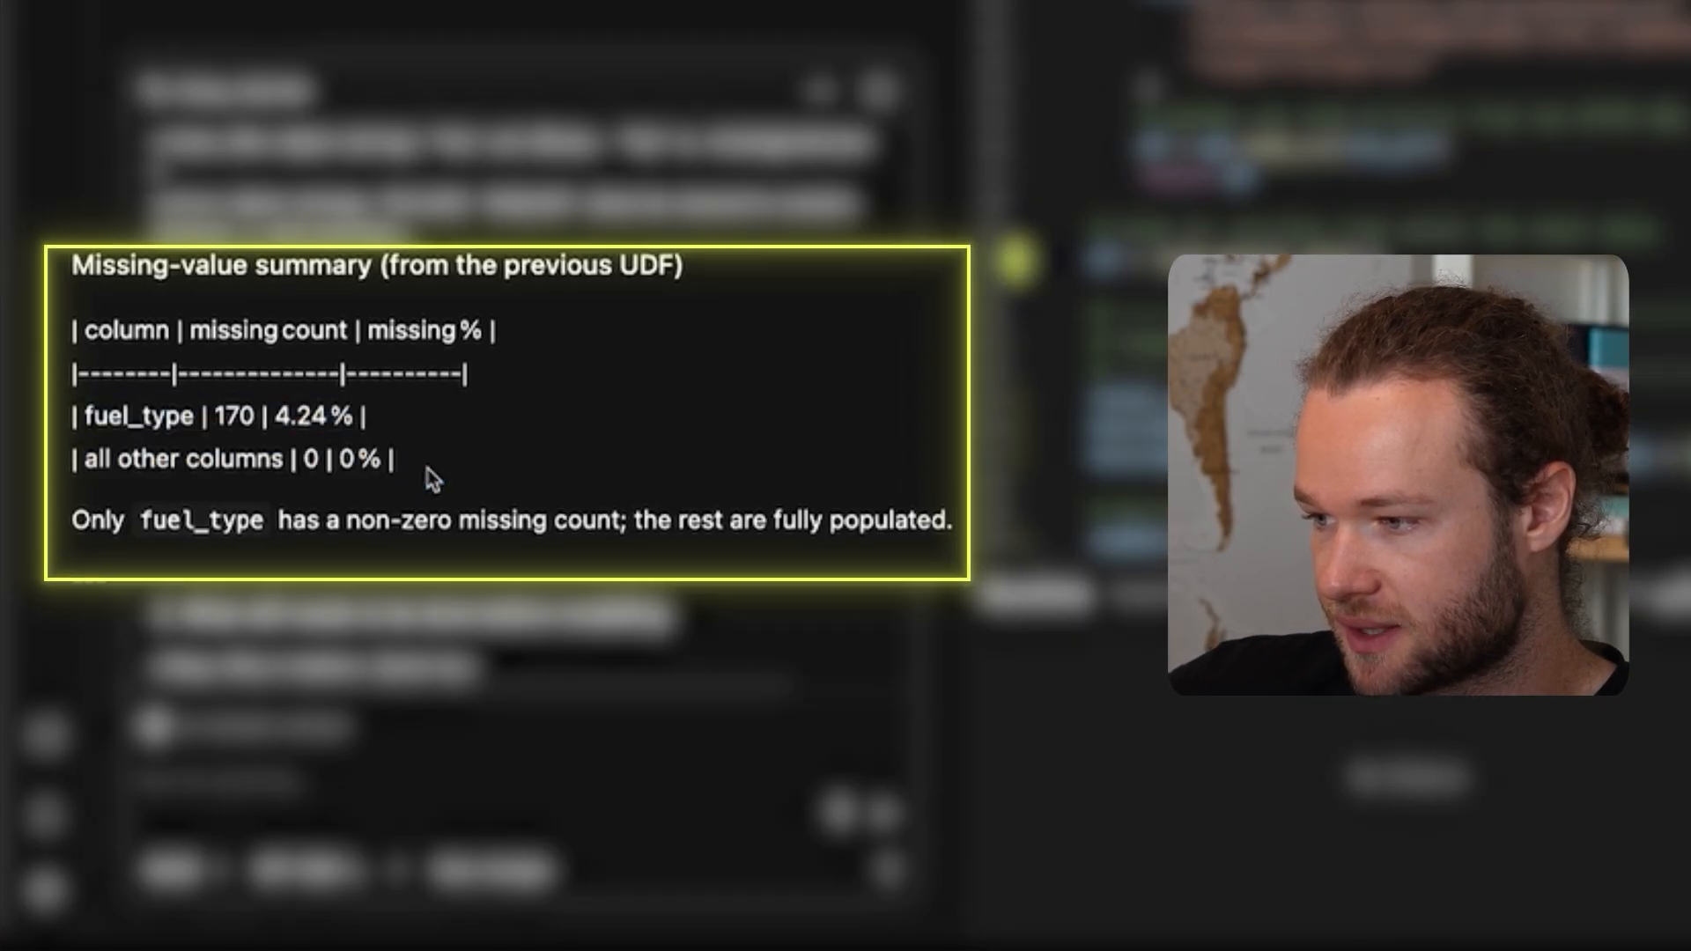
{"action": "scroll", "coordinate": [432, 478], "scroll_direction": "down", "scroll_amount": 5}
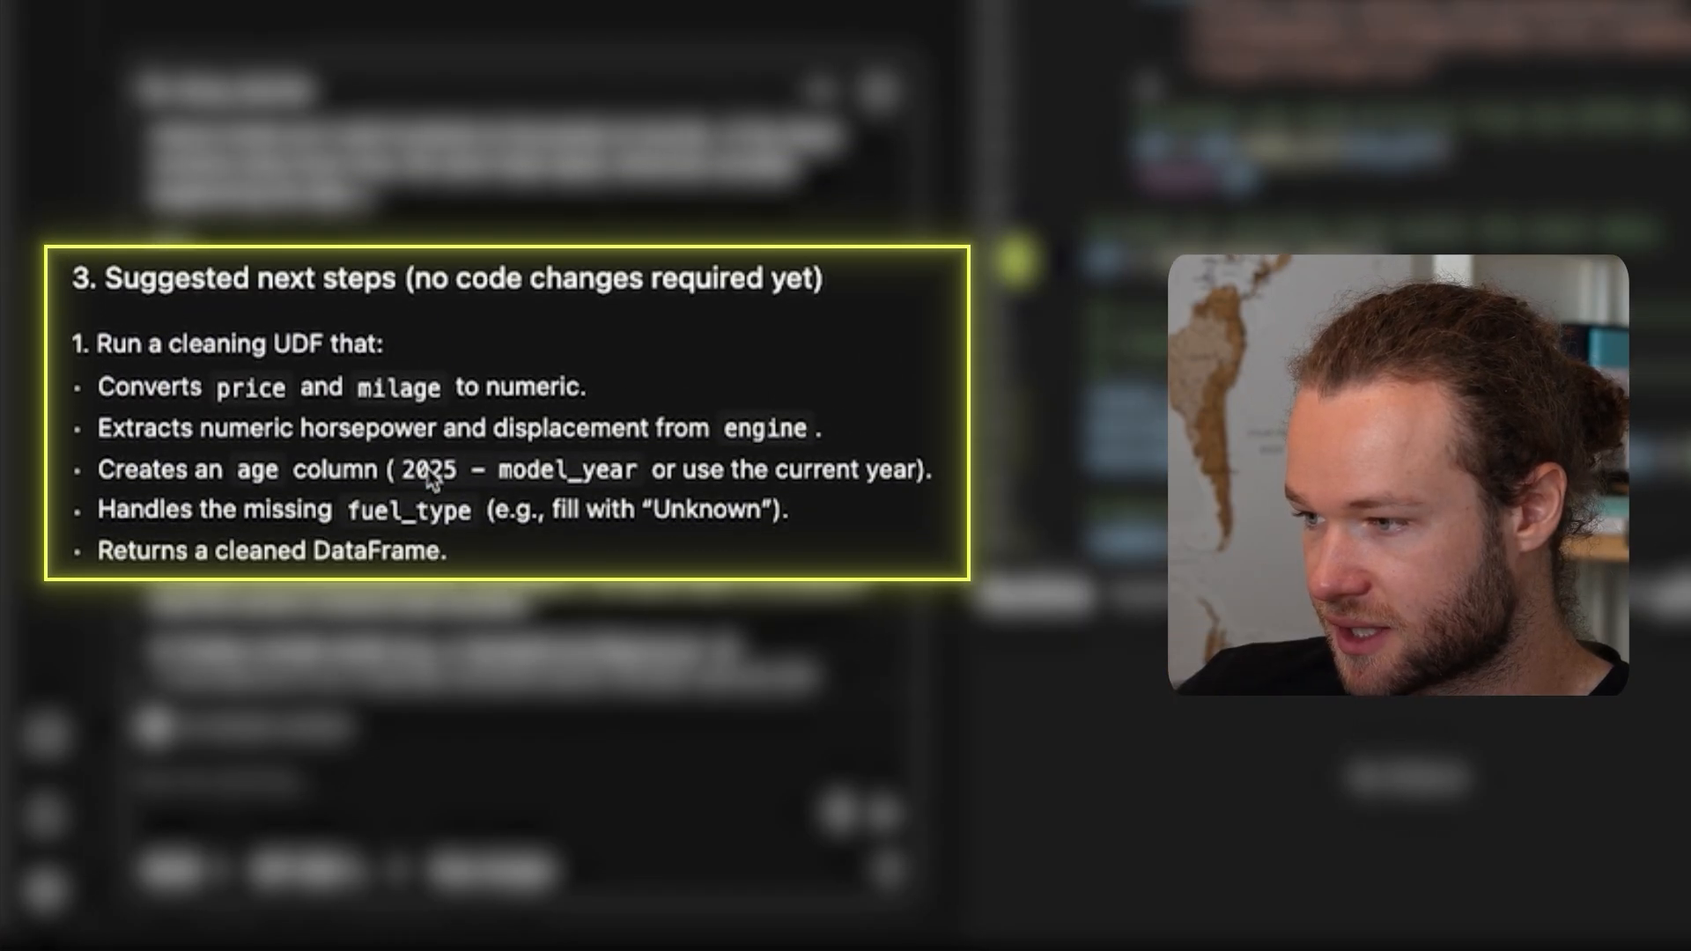
{"action": "left_click_drag", "start_coordinate": [195, 398], "coordinate": [547, 396]}
{"action": "left_click", "coordinate": [596, 400]}
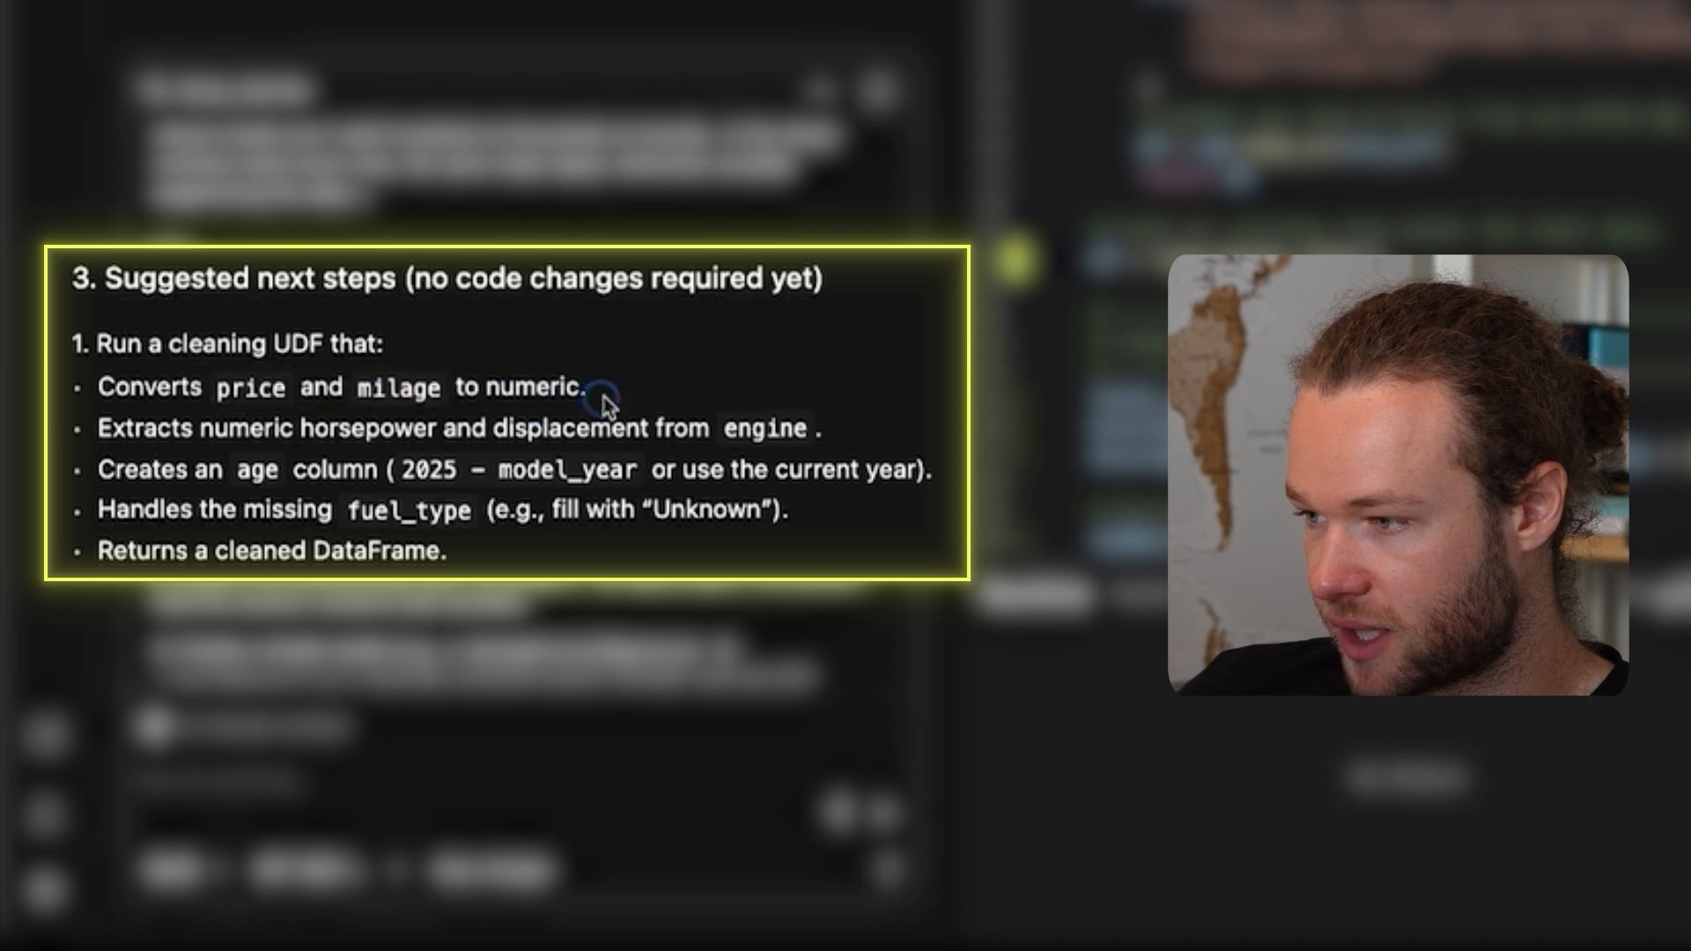
{"action": "scroll", "coordinate": [641, 398], "scroll_direction": "down", "scroll_amount": 1}
{"action": "left_click_drag", "start_coordinate": [257, 438], "coordinate": [604, 422]}
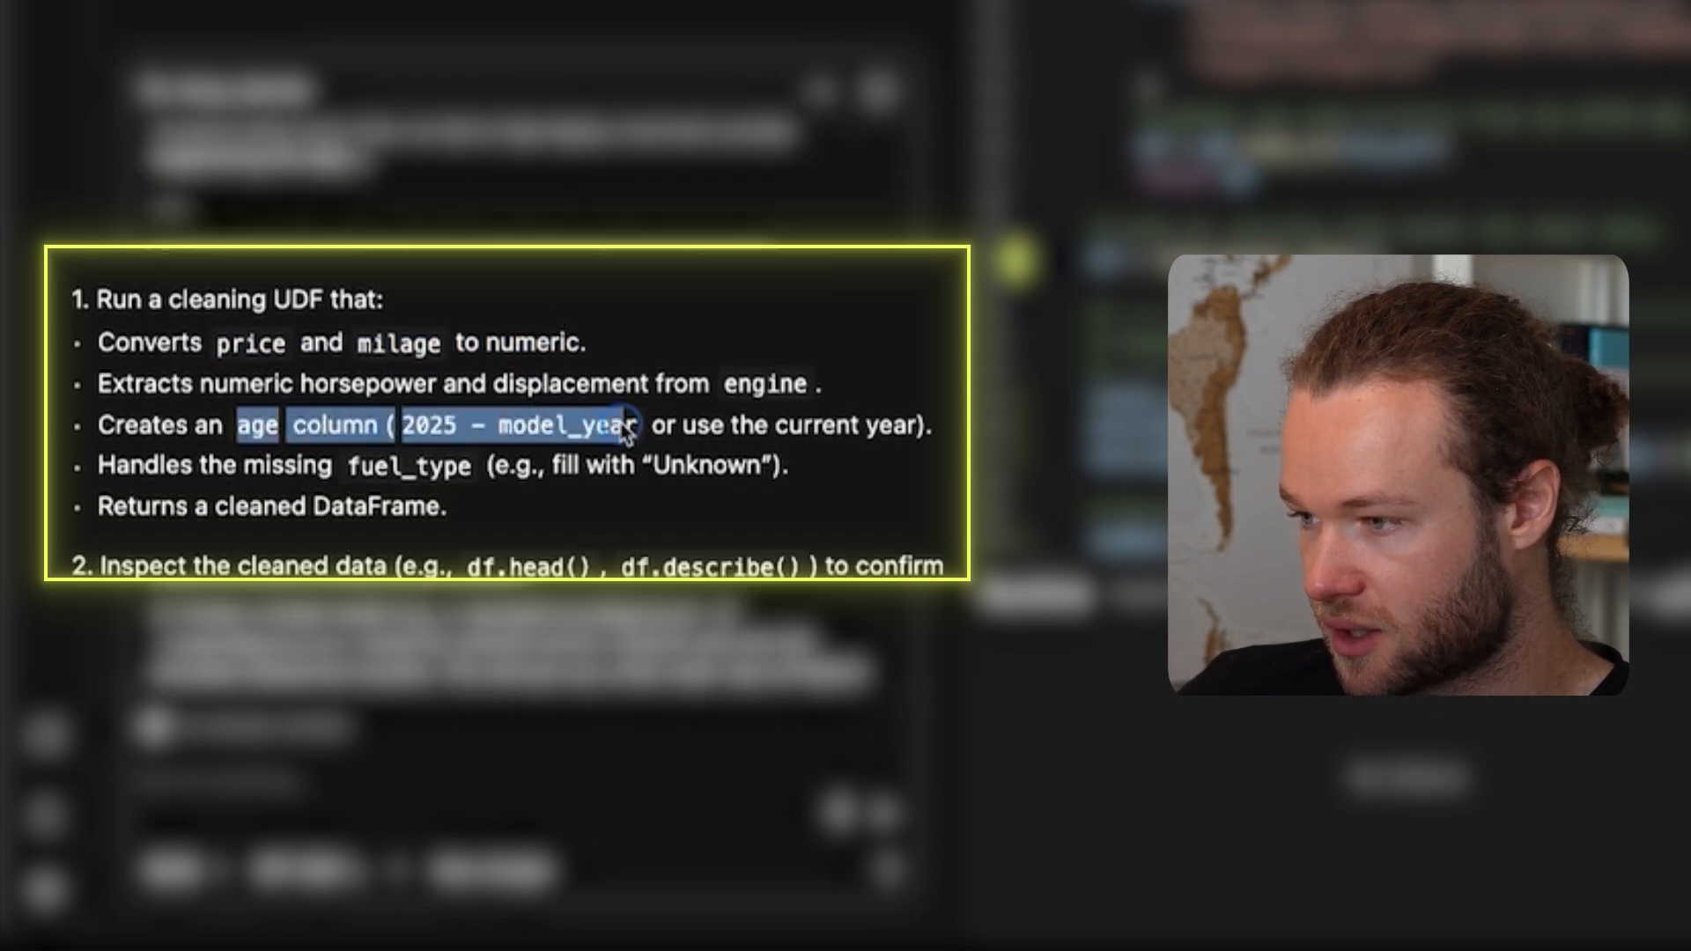
{"action": "left_click", "coordinate": [612, 422]}
{"action": "scroll", "coordinate": [211, 411], "scroll_direction": "down", "scroll_amount": 1}
{"action": "scroll", "coordinate": [449, 415], "scroll_direction": "down", "scroll_amount": 1}
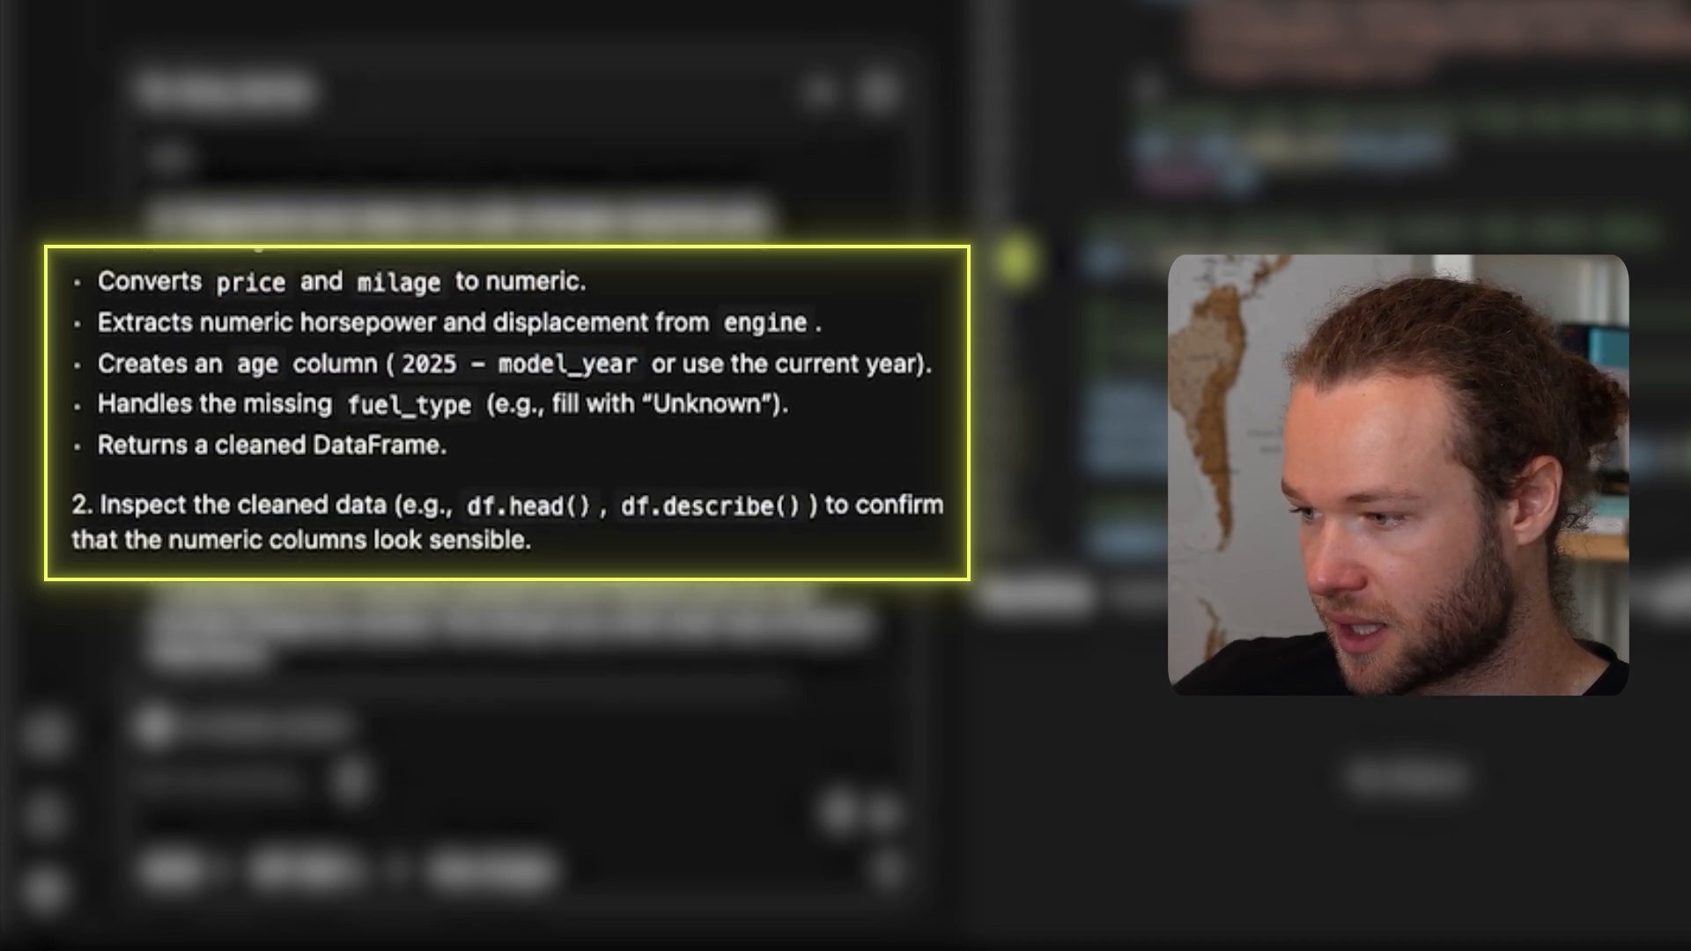
{"action": "left_click", "coordinate": [350, 779]}
- Have the assistant clean the data per its suggestions, apply the price-correlation code, and view the table
{"action": "type", "text": "Clean this"}
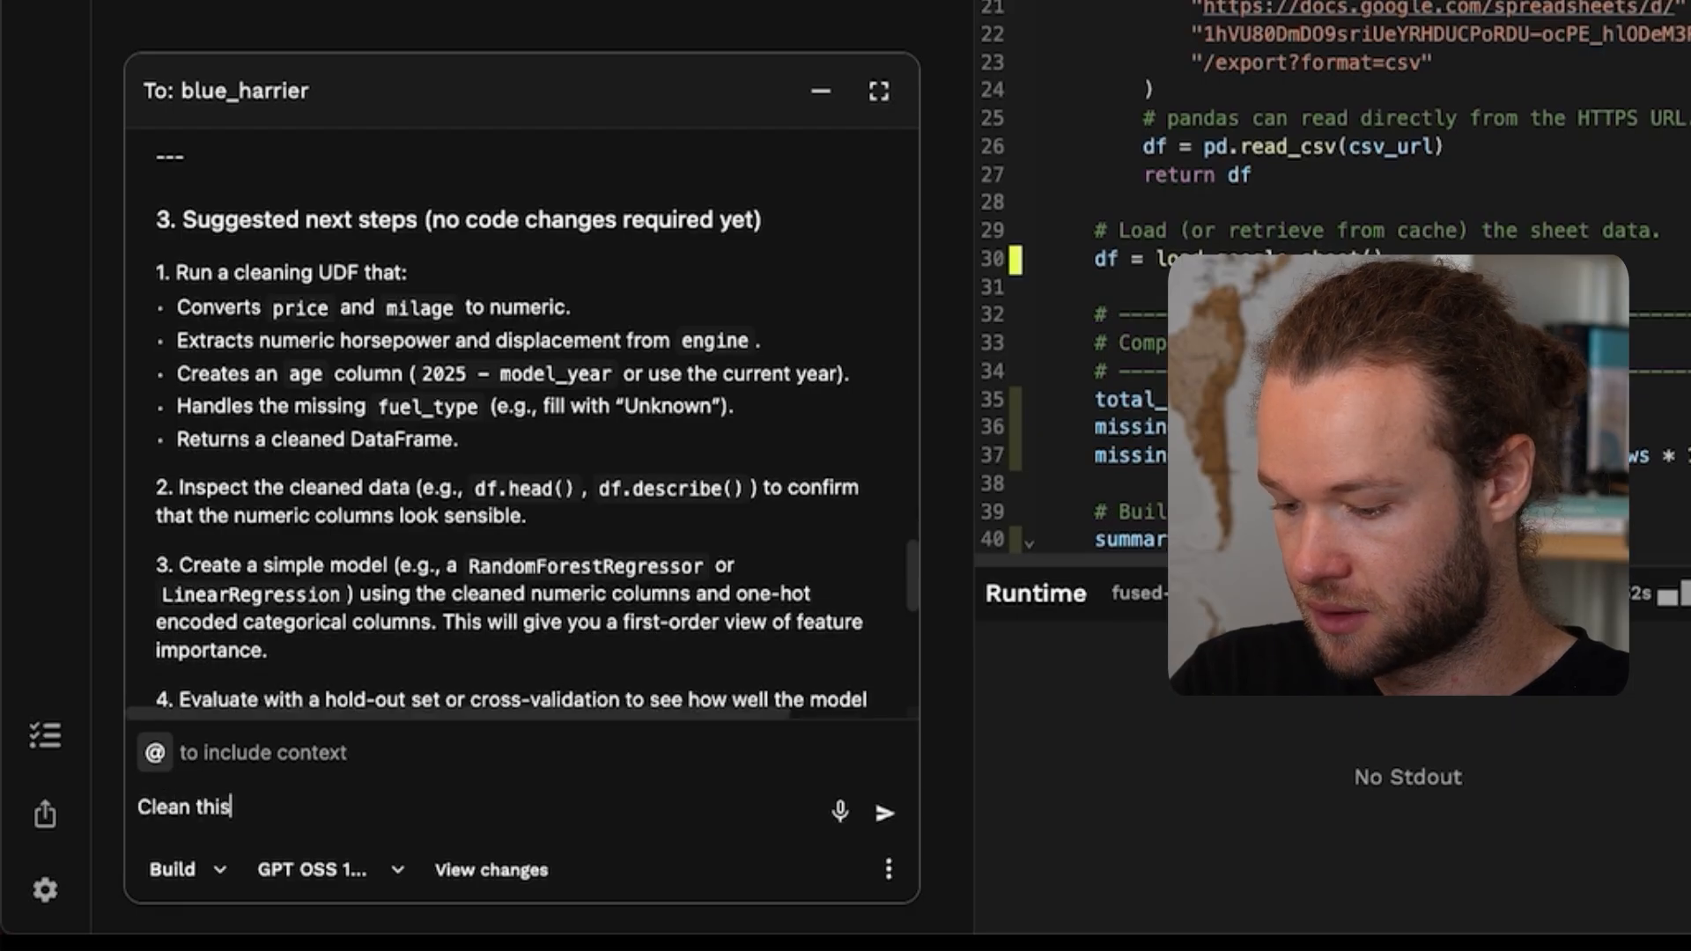
{"action": "type", "text": " dataset based on these suggestions and create ne"}
{"action": "key", "text": "Return"}
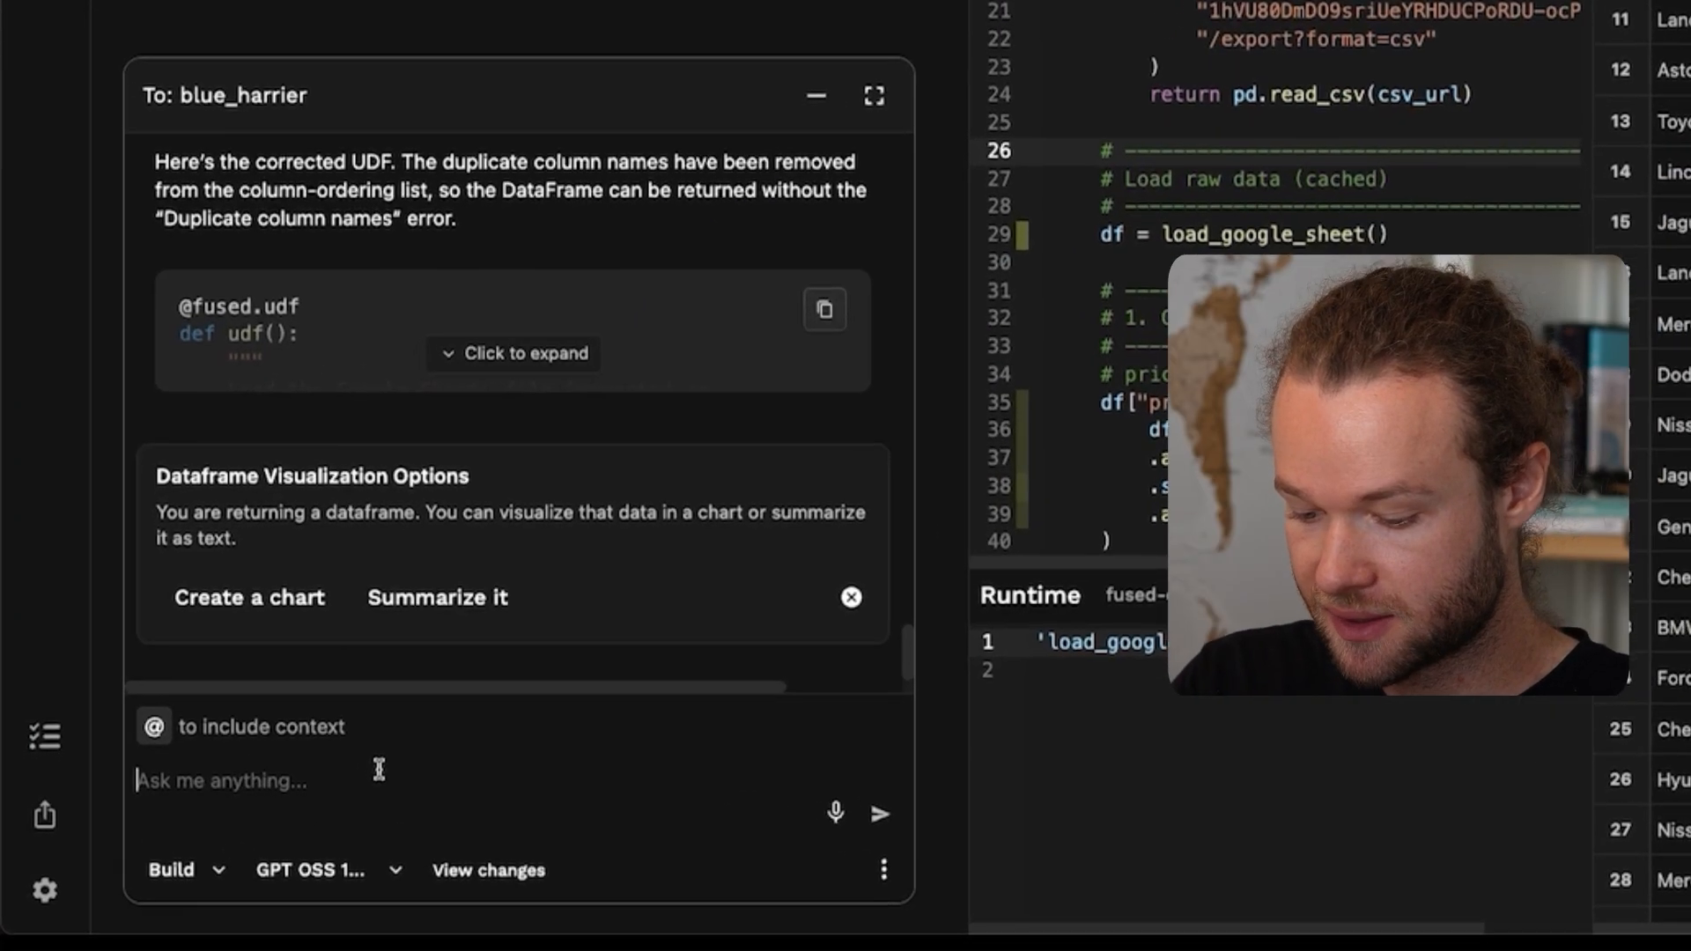
{"action": "type", "text": "Is the p"}
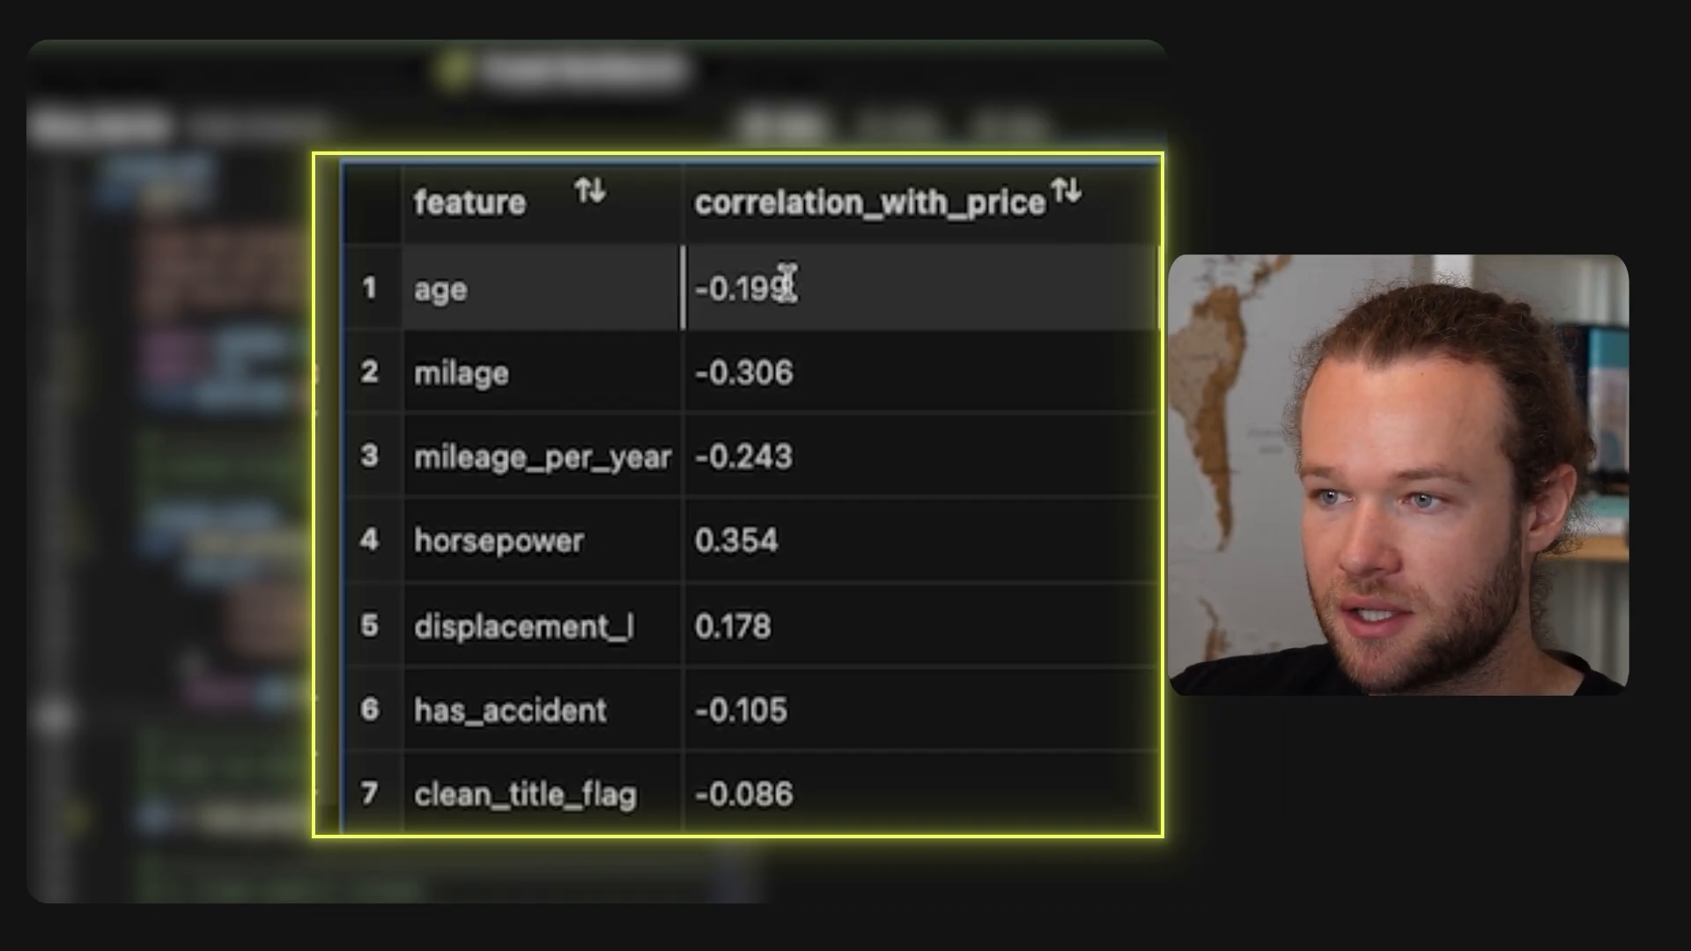
{"action": "left_click", "coordinate": [786, 286]}
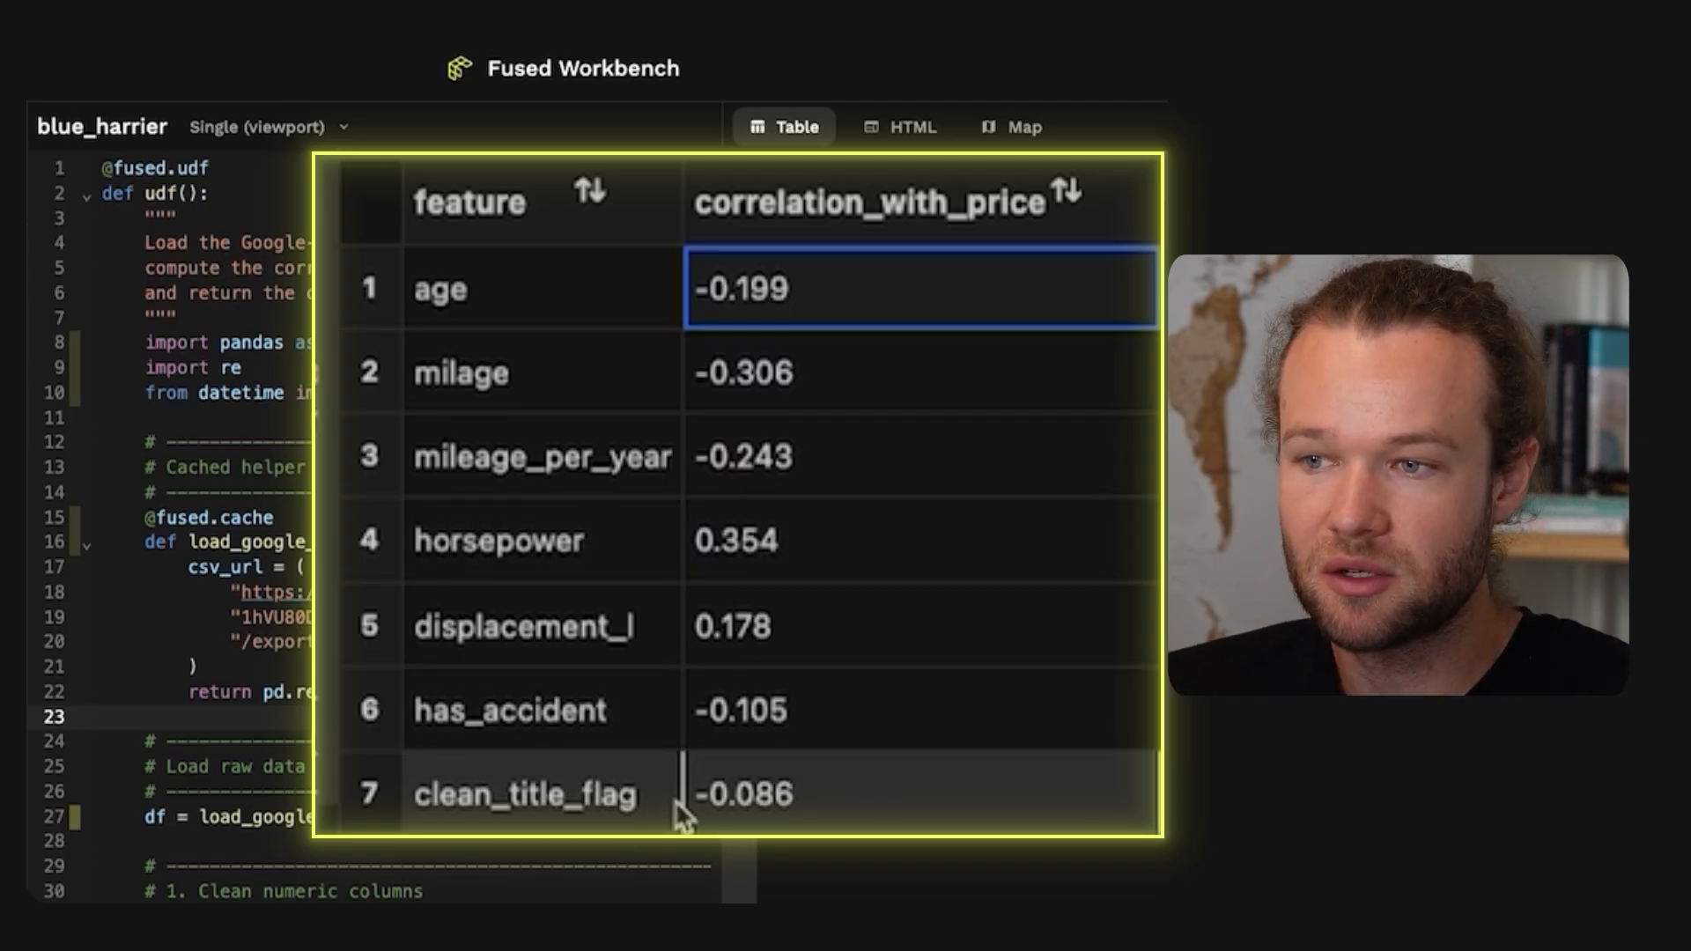
{"action": "key", "text": "Escape"}
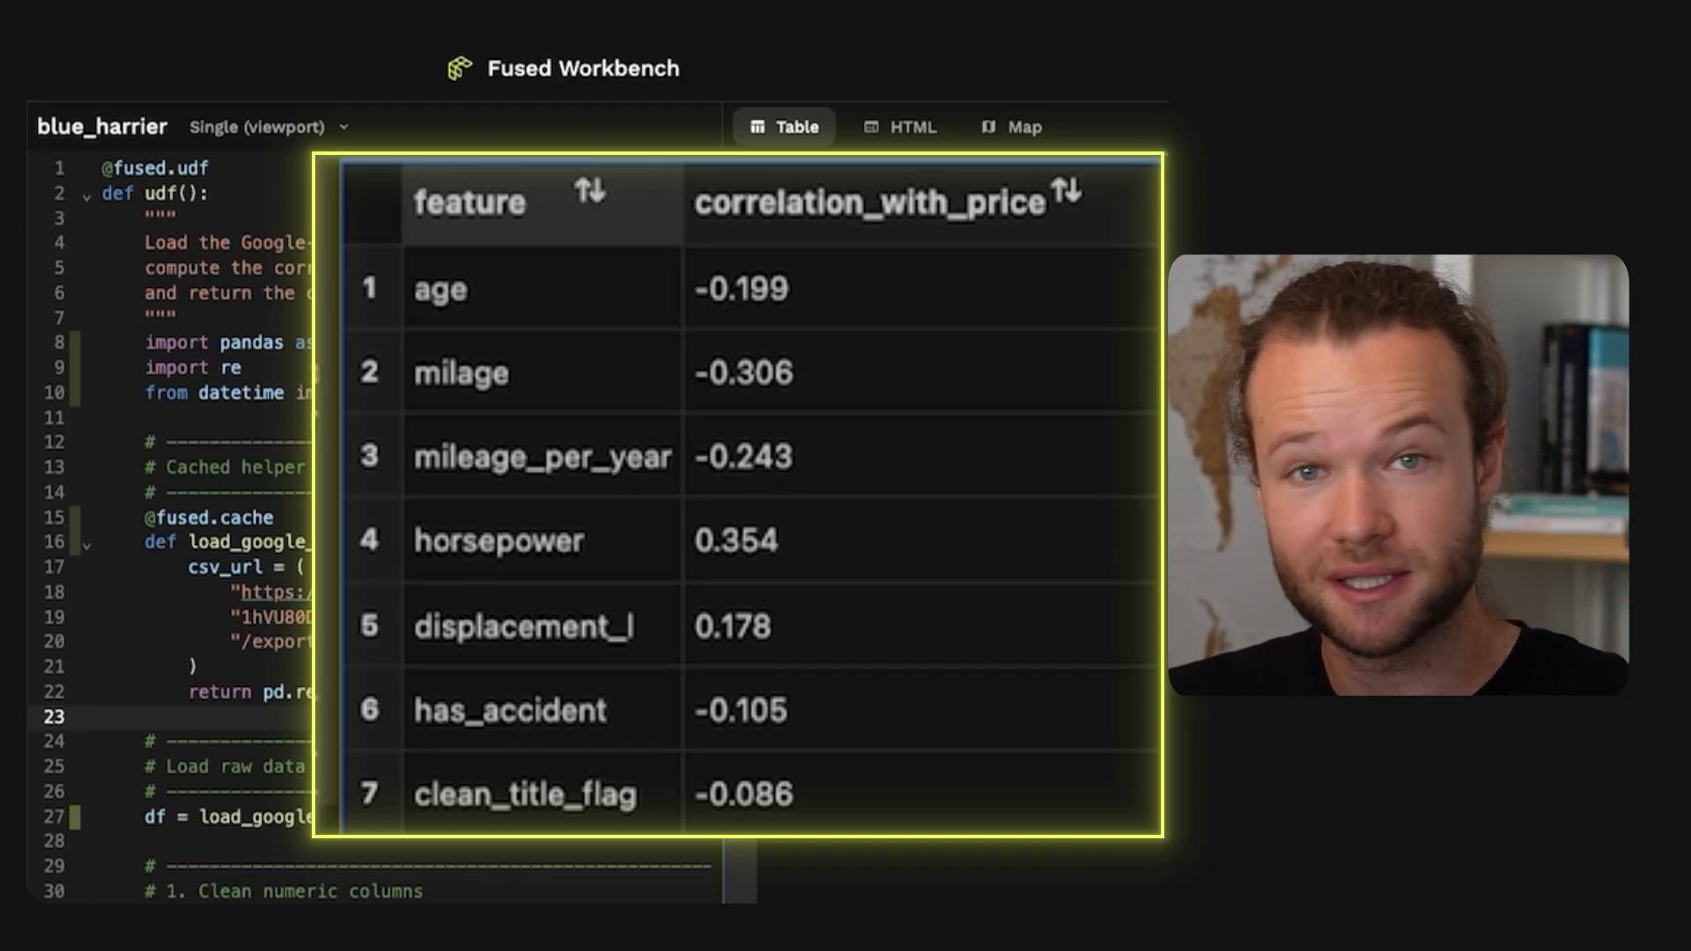
{"action": "key", "text": "ctrl+v"}
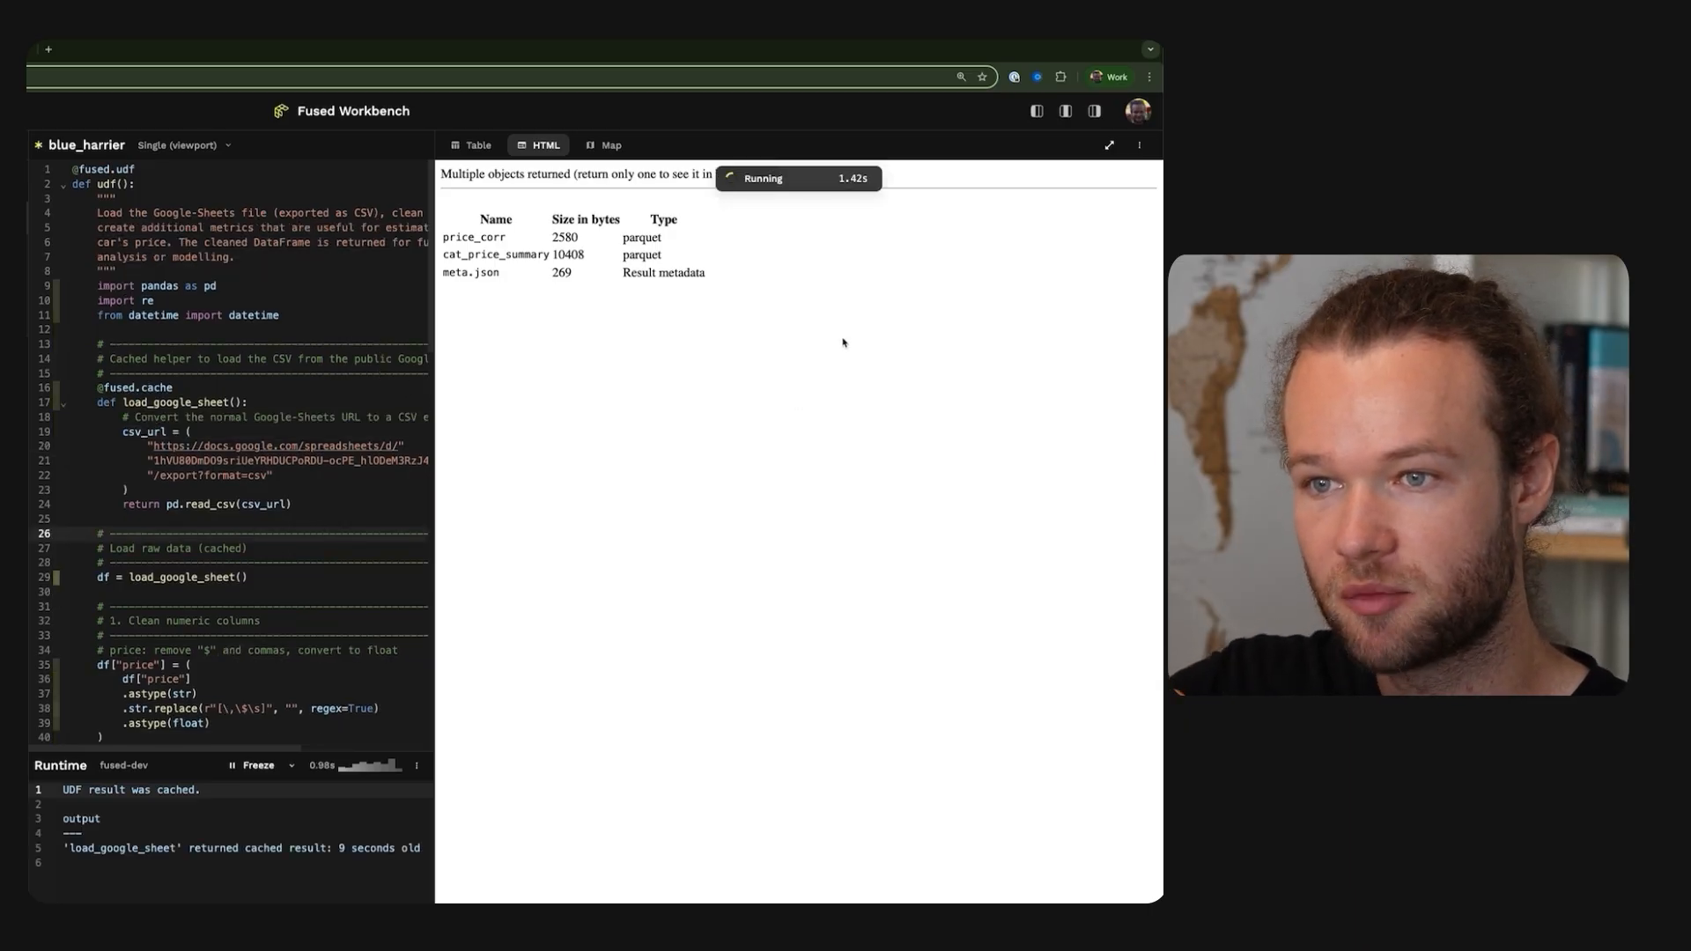
{"action": "left_click", "coordinate": [474, 145]}
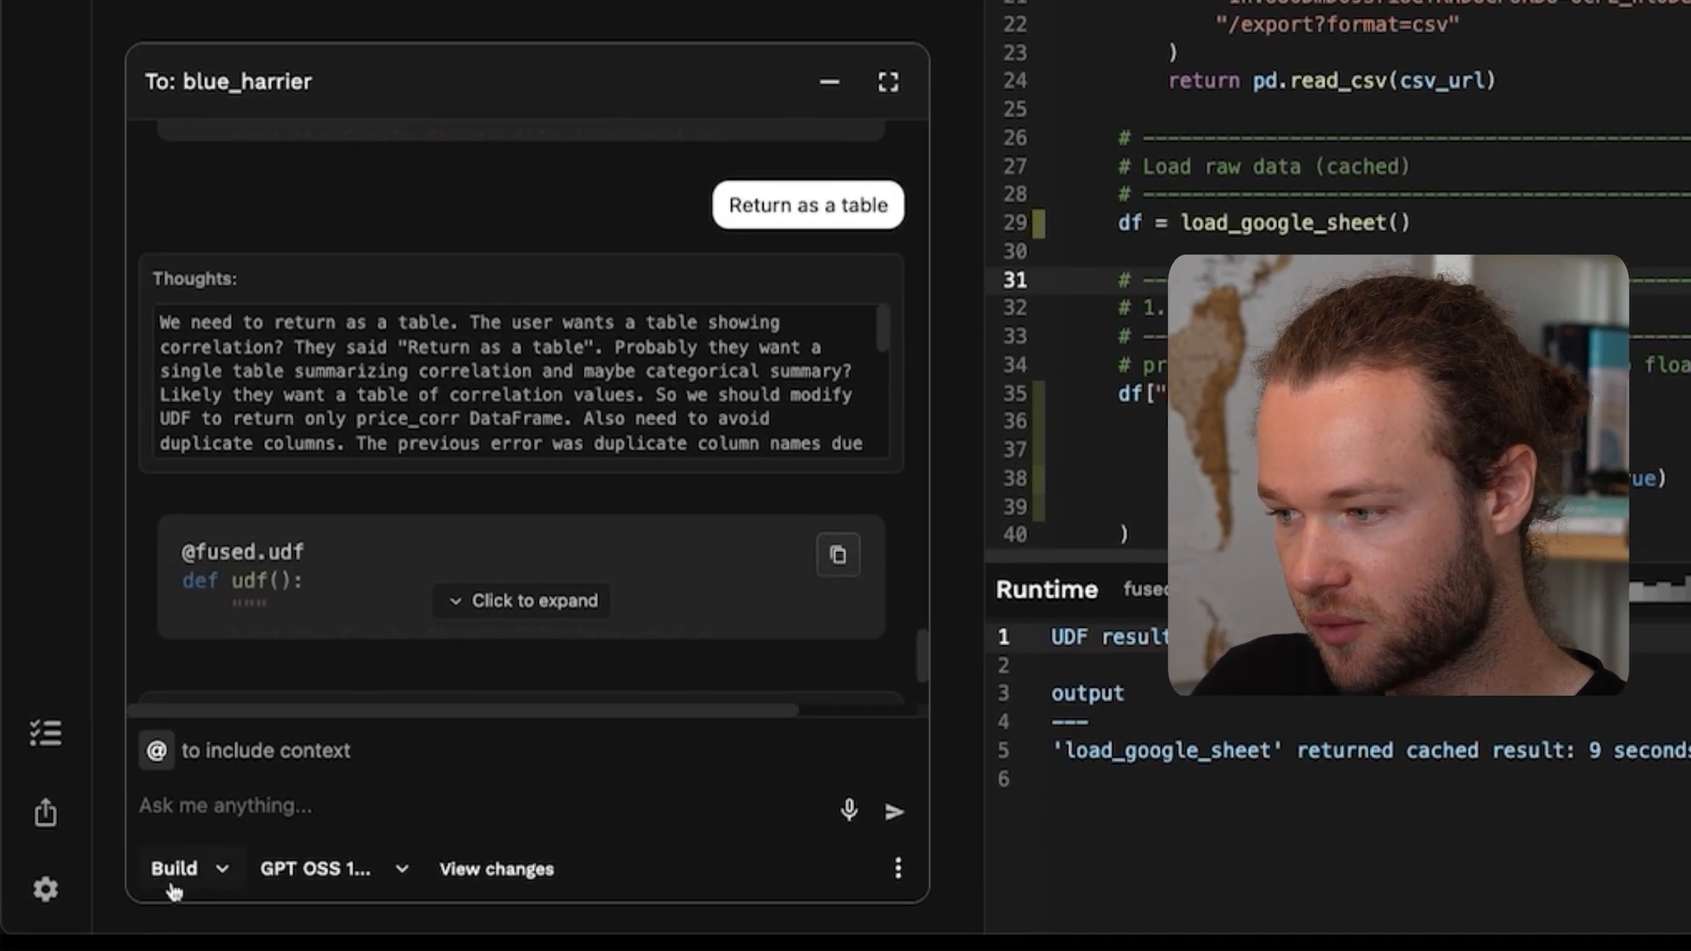
- In Ask mode, ask which columns missing from the dataset would strongly affect price
{"action": "left_click", "coordinate": [172, 886]}
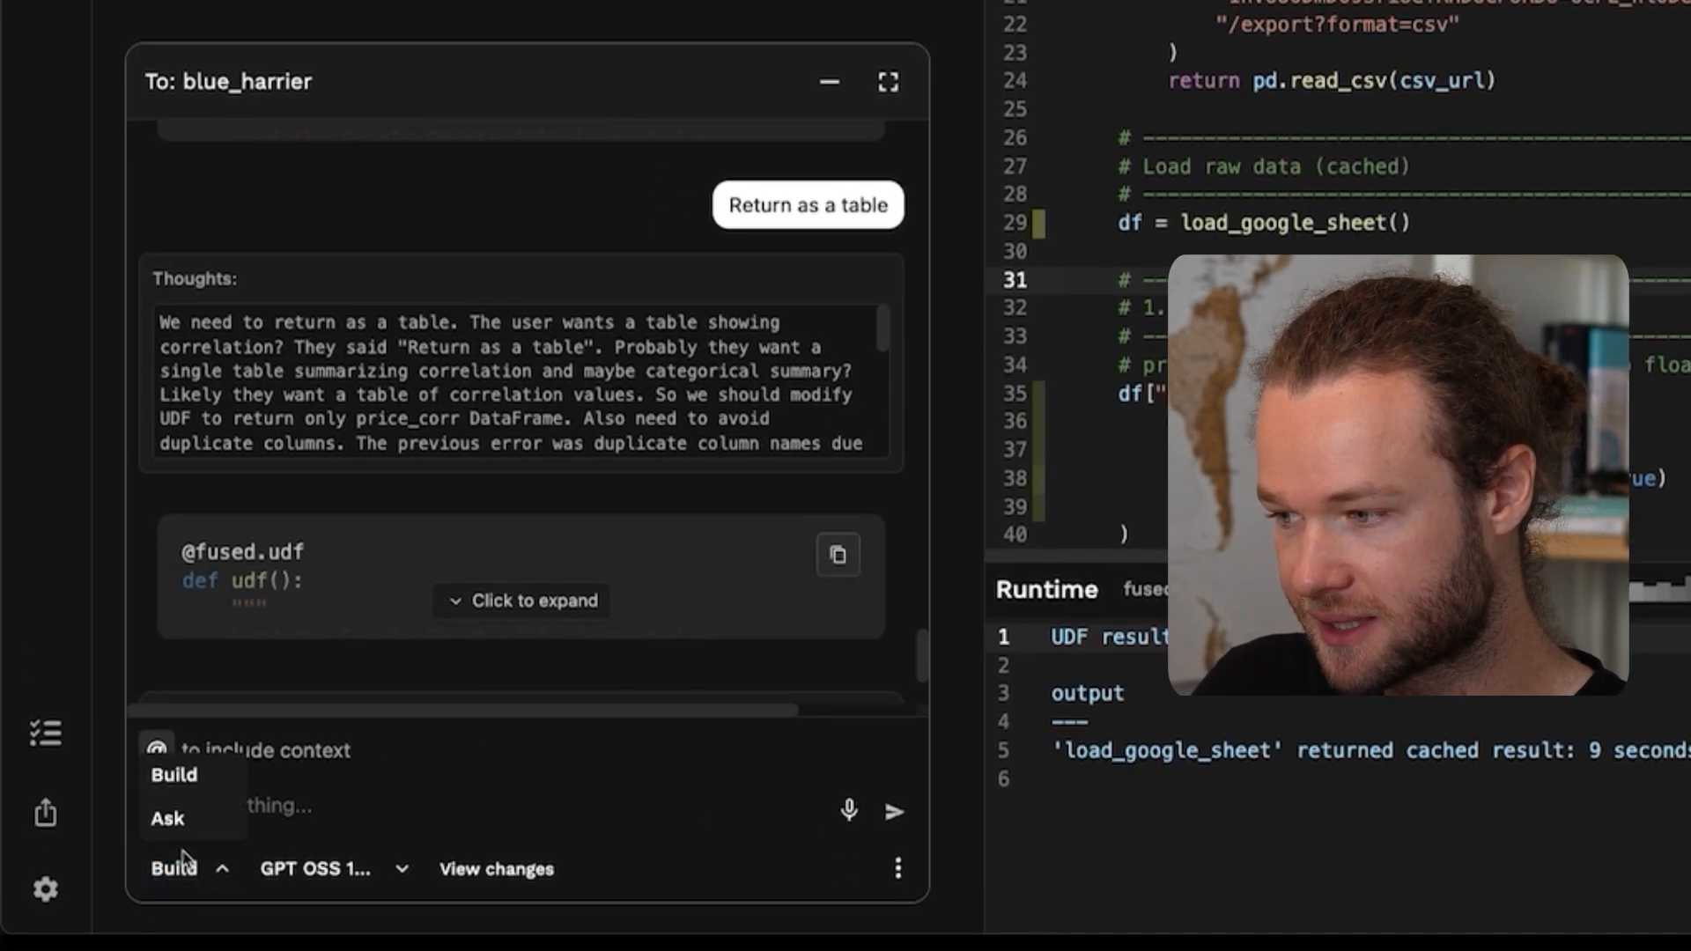
{"action": "left_click", "coordinate": [167, 813]}
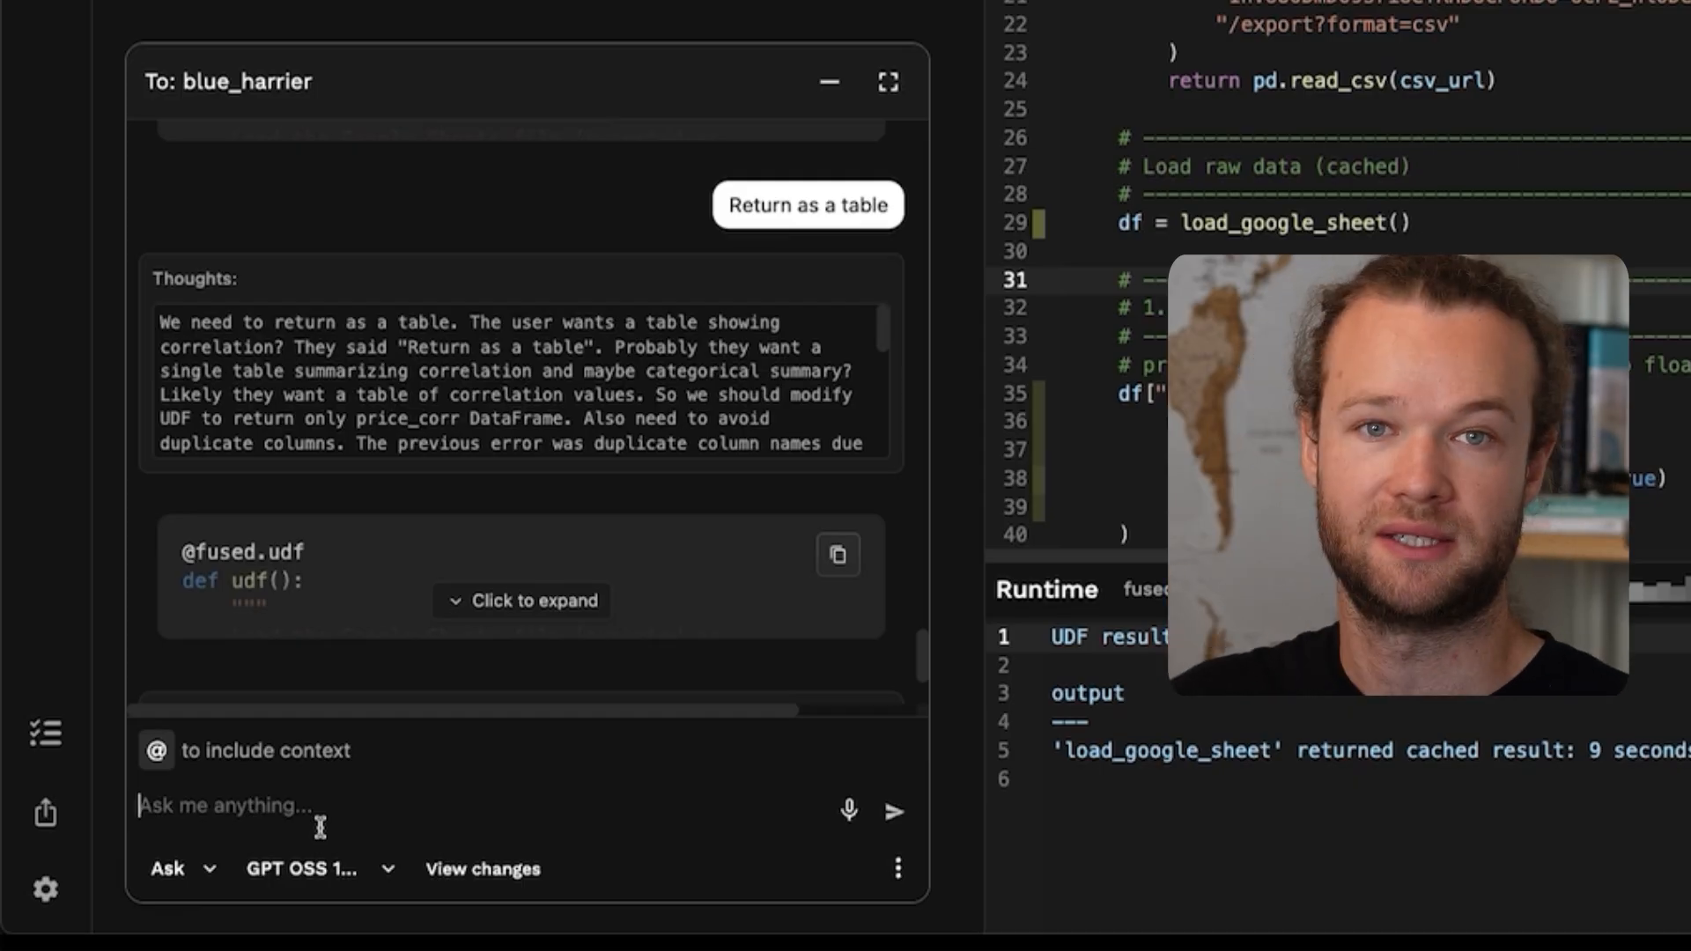
{"action": "type", "text": "Are there an"}
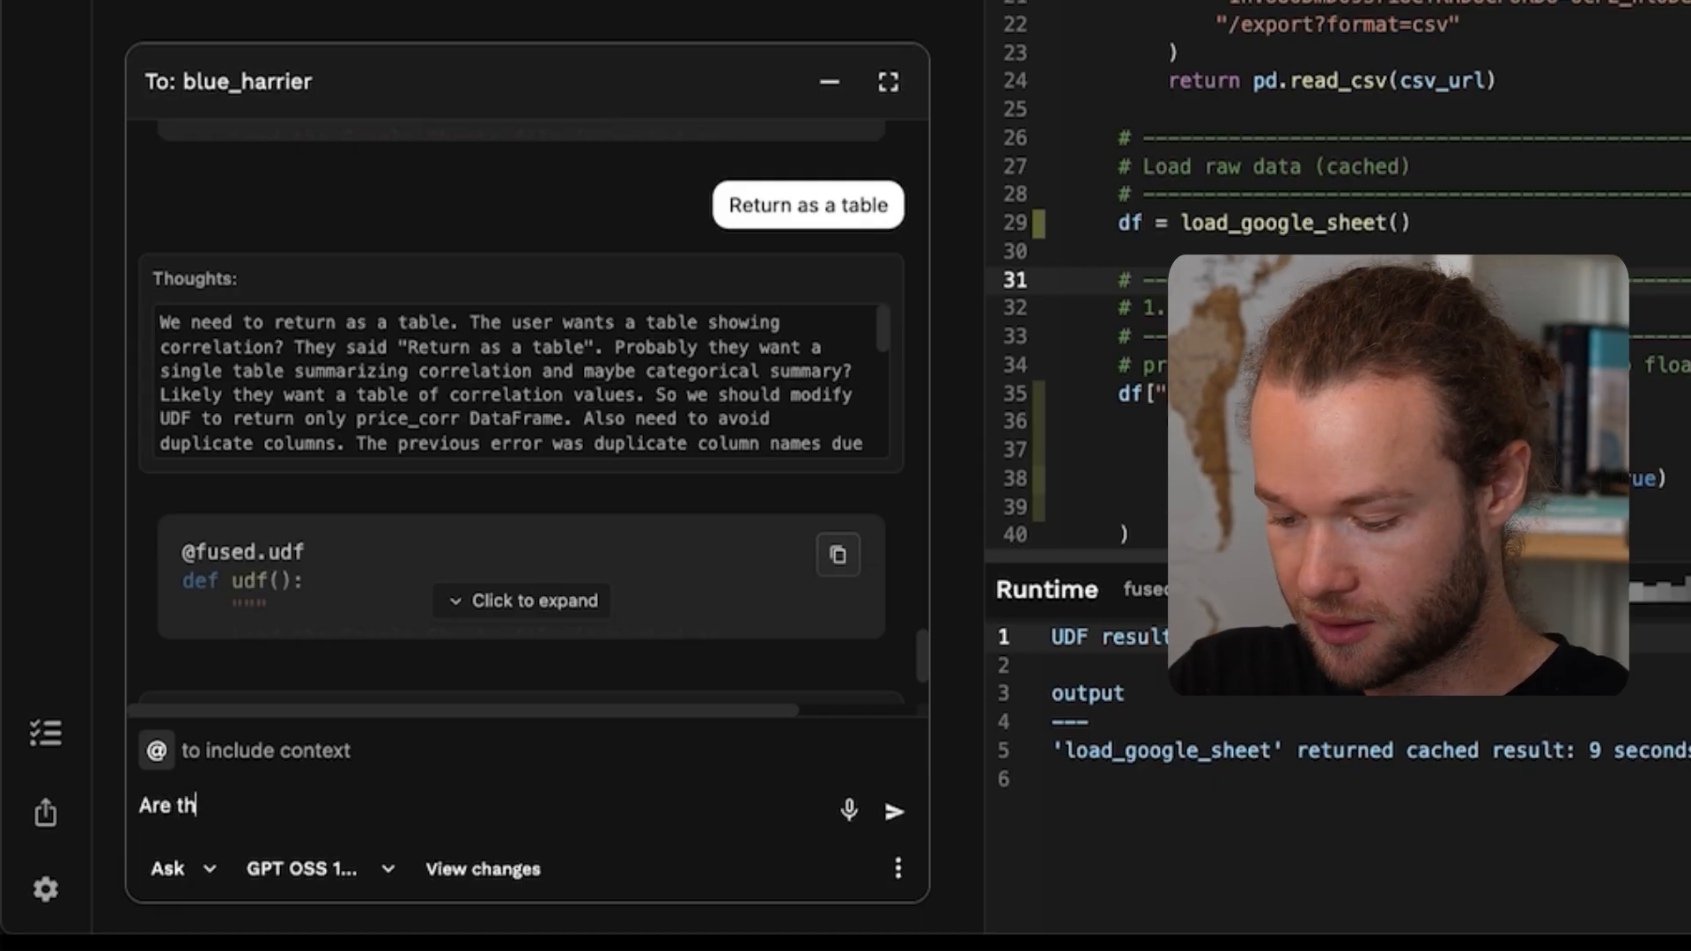
{"action": "type", "text": "y information / columns that are NOT in this dataset that would have a high impact on price that I shou"}
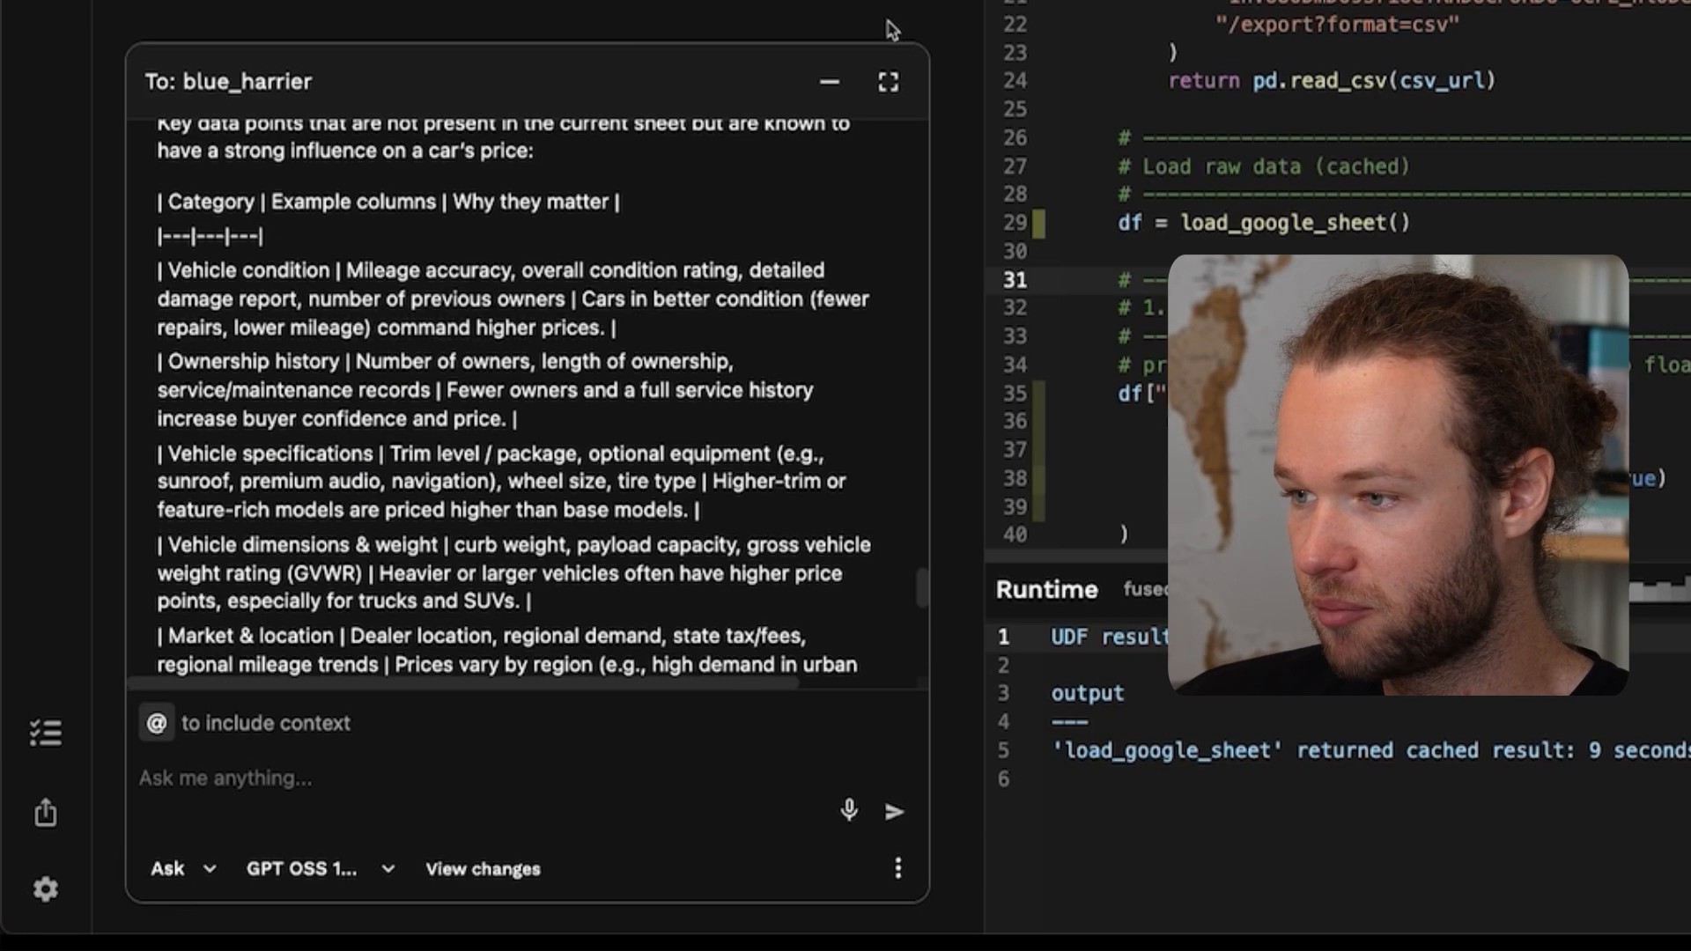
- Enlarge the chat and read the missing categories: owners, vehicle specifications, trim, market price index
{"action": "left_click_drag", "start_coordinate": [928, 44], "coordinate": [986, 0]}
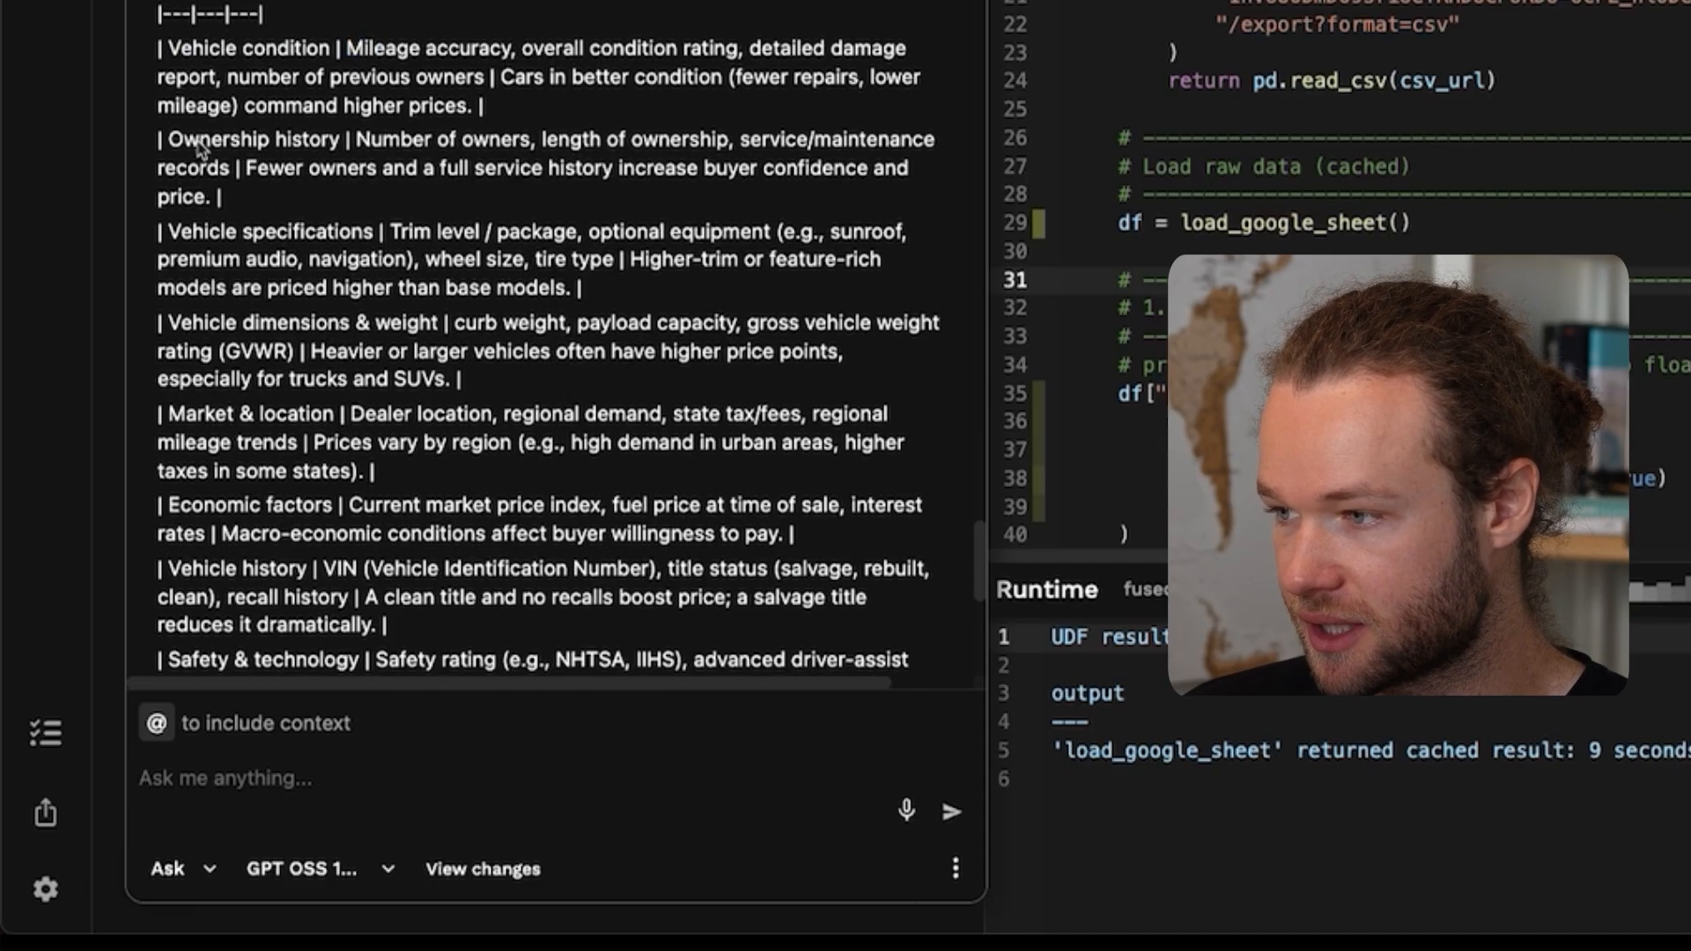
{"action": "double_click", "coordinate": [472, 141]}
{"action": "scroll", "coordinate": [264, 223], "scroll_direction": "down", "scroll_amount": 1}
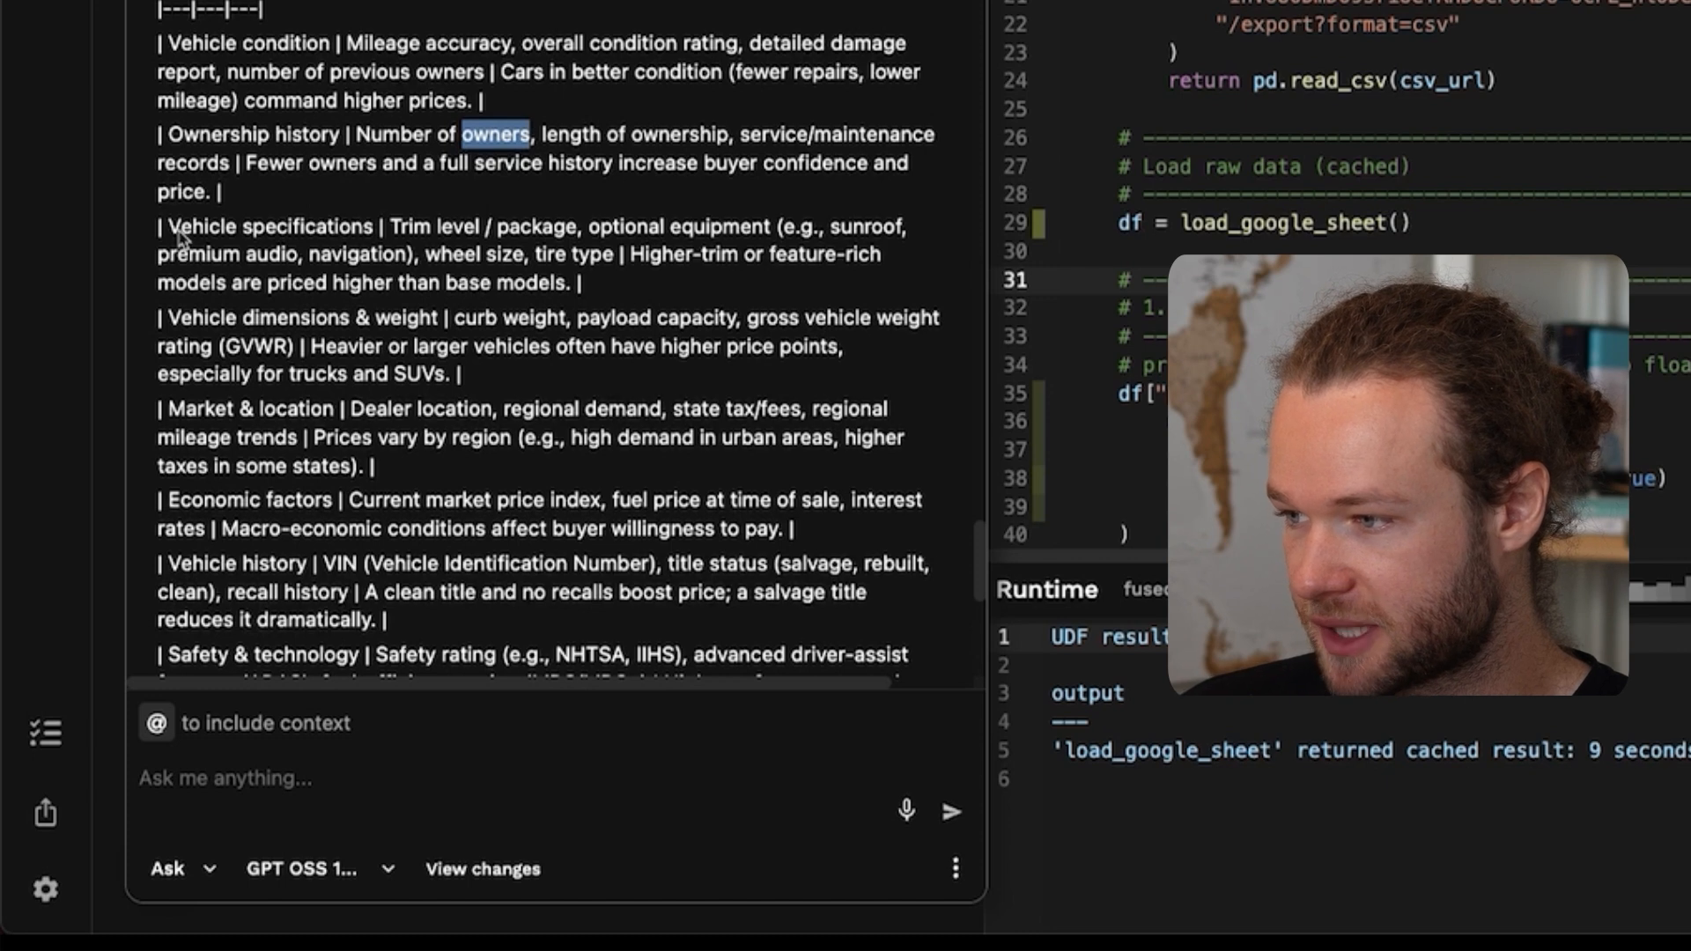
{"action": "left_click_drag", "start_coordinate": [170, 227], "coordinate": [319, 234]}
{"action": "left_click_drag", "start_coordinate": [431, 227], "coordinate": [489, 253]}
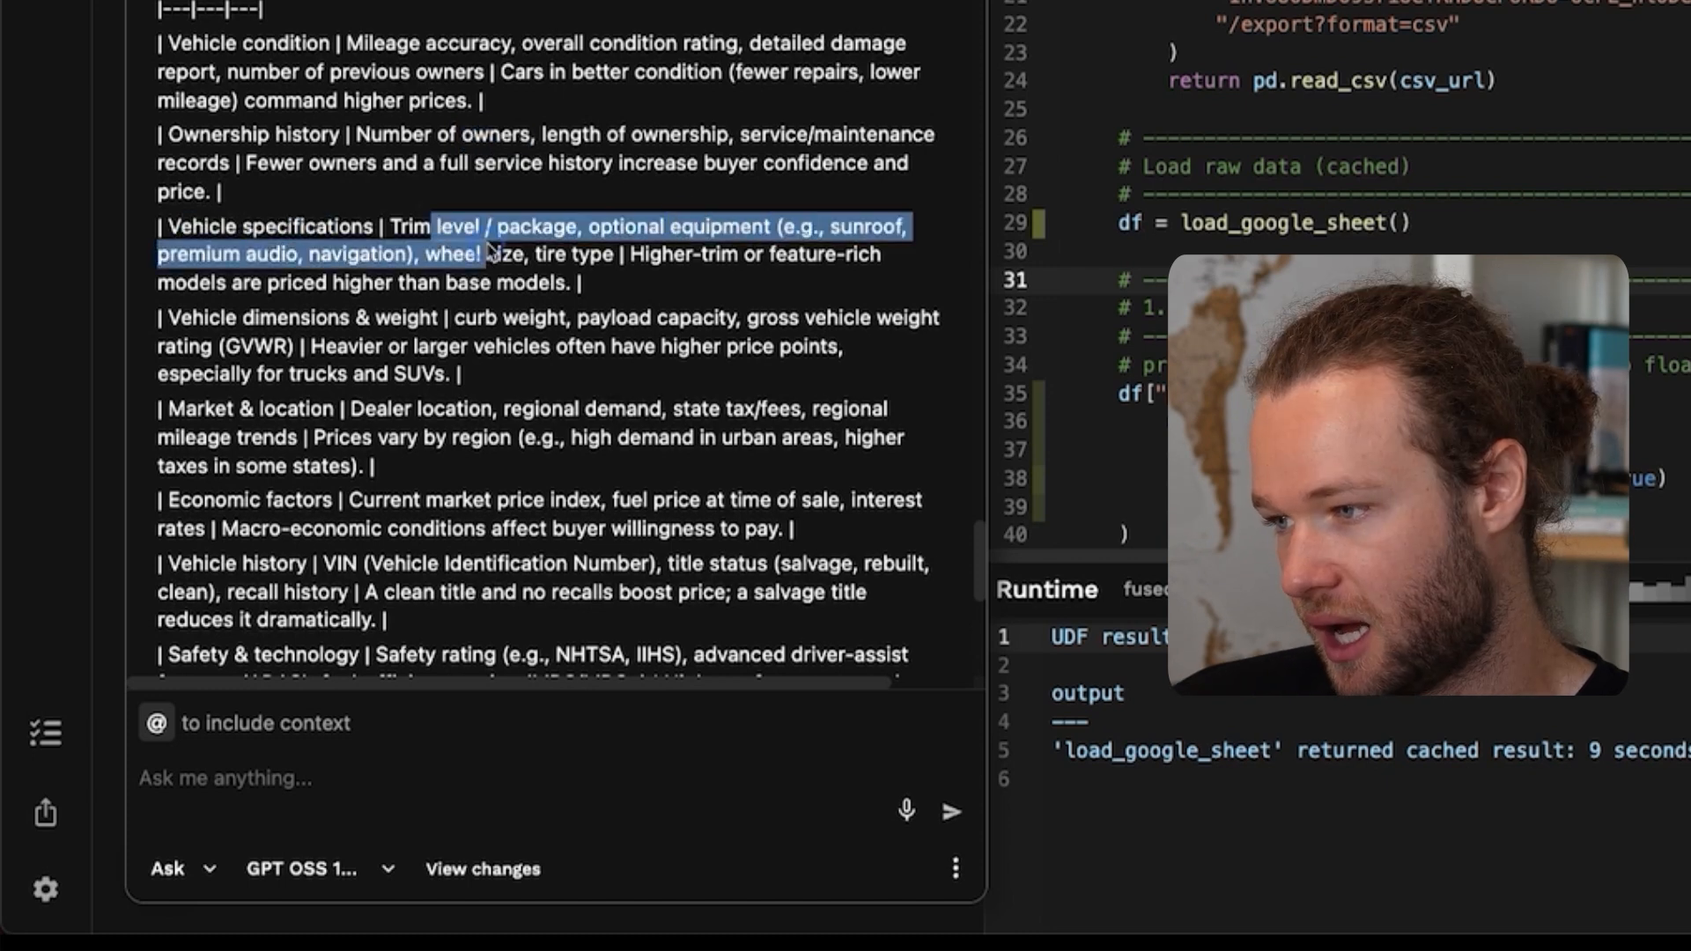
{"action": "scroll", "coordinate": [300, 335], "scroll_direction": "down", "scroll_amount": 2}
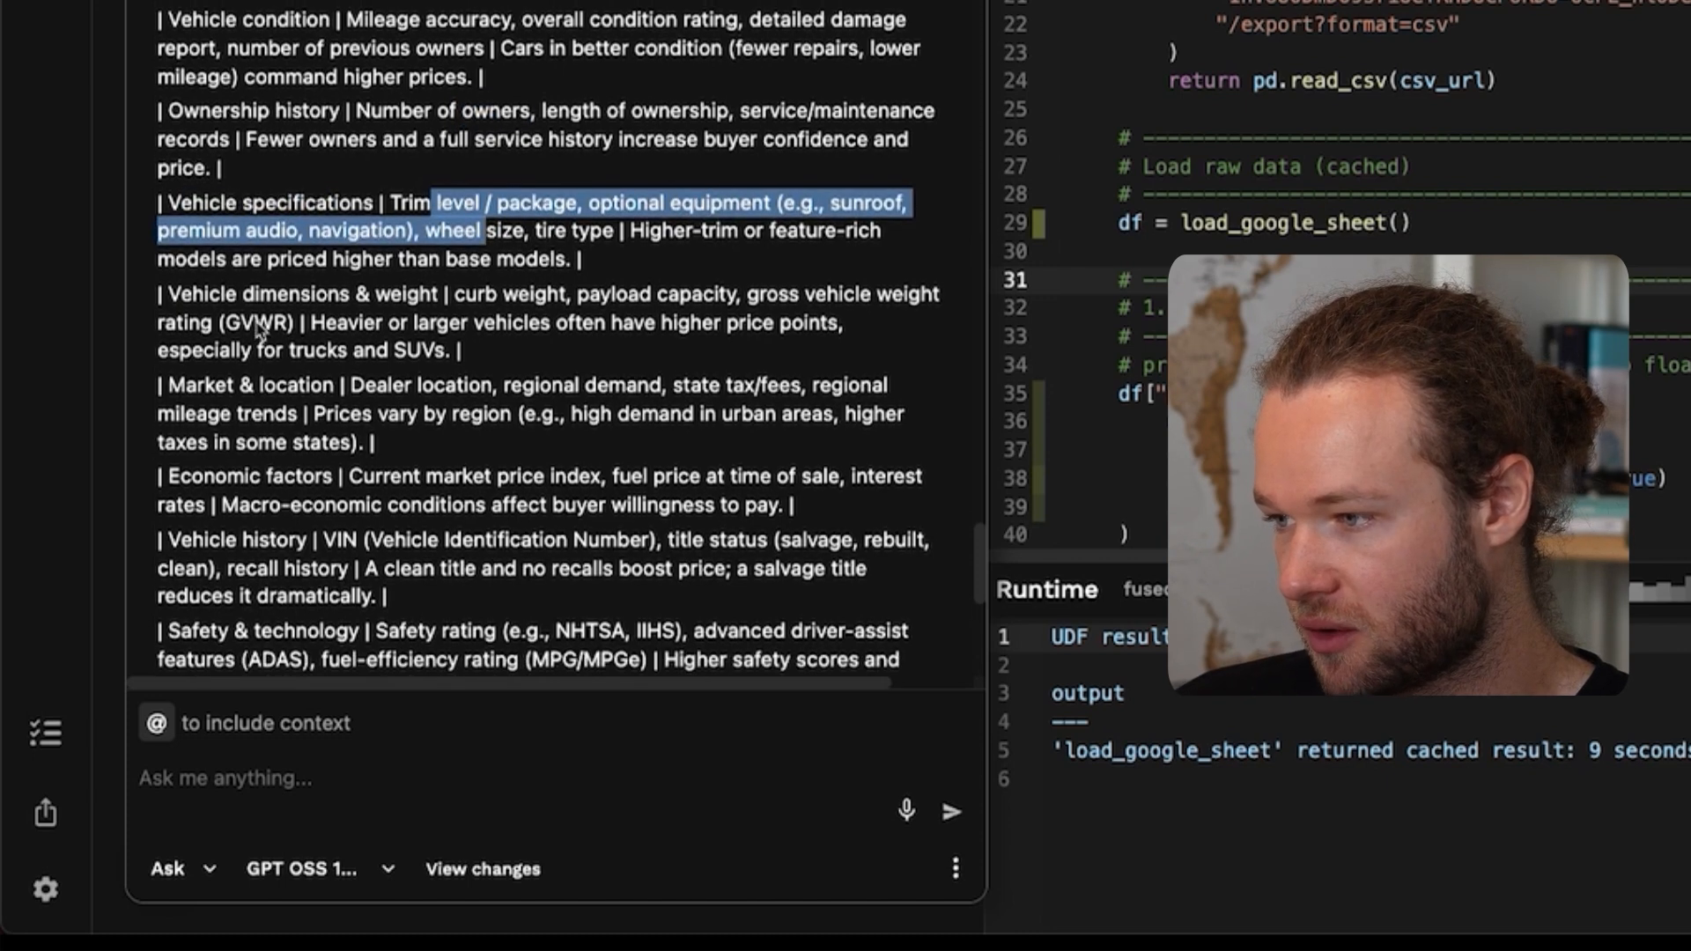
{"action": "left_click_drag", "start_coordinate": [168, 286], "coordinate": [430, 288]}
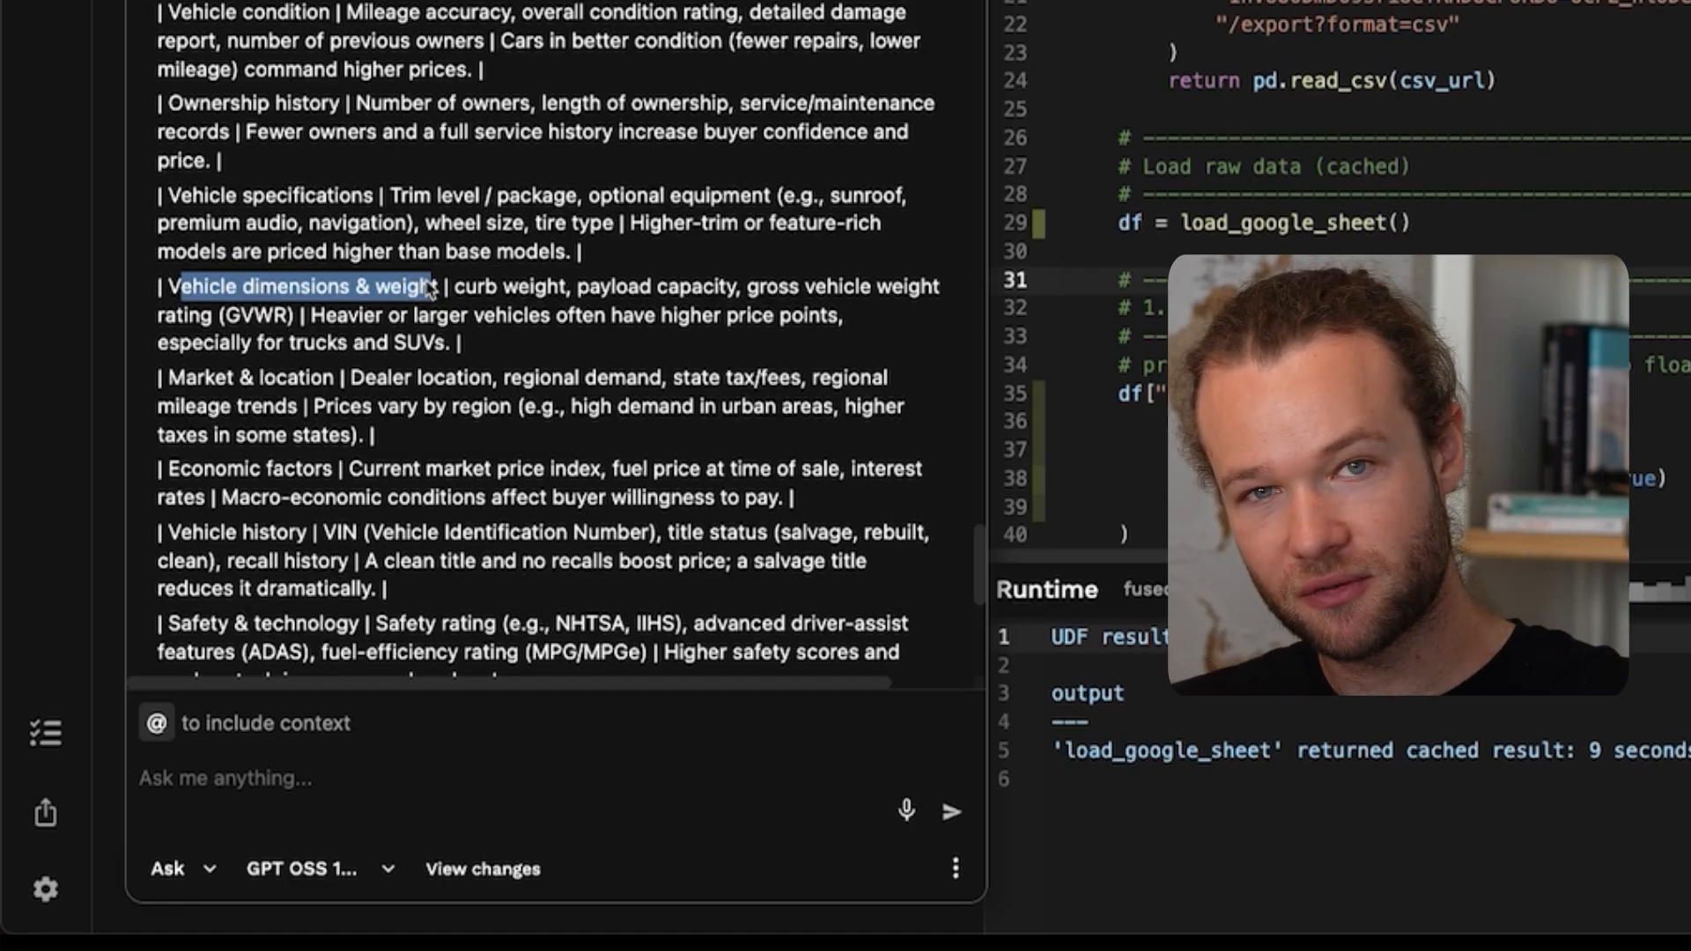
{"action": "scroll", "coordinate": [339, 319], "scroll_direction": "down", "scroll_amount": 1}
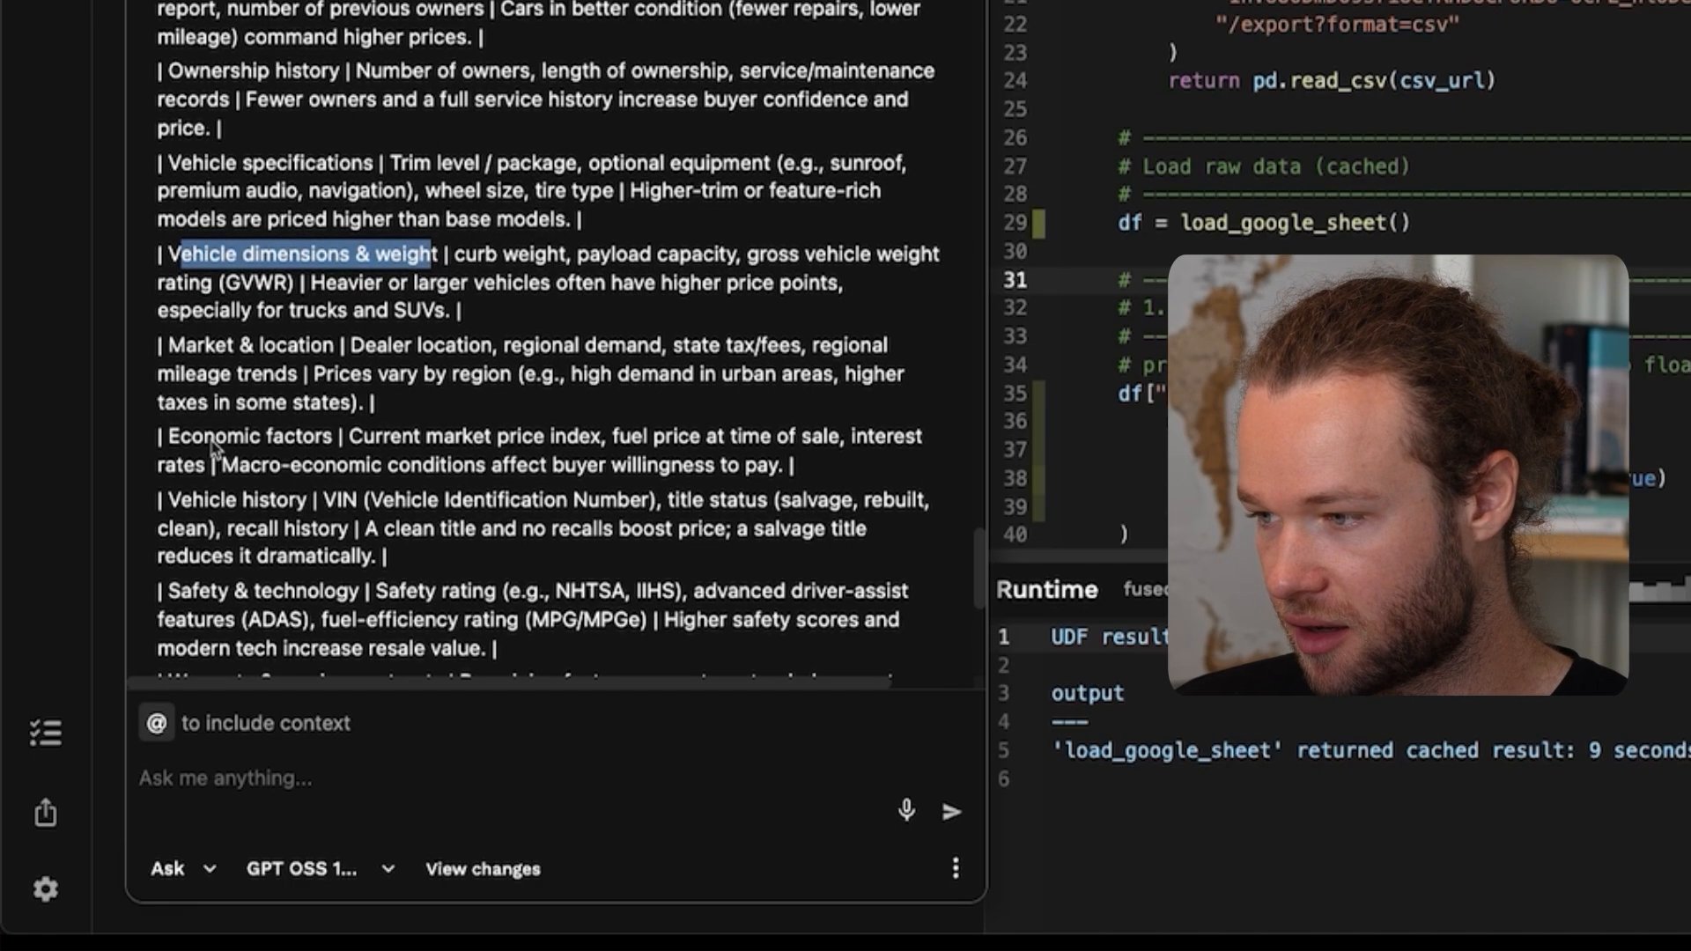
{"action": "left_click_drag", "start_coordinate": [168, 437], "coordinate": [578, 438]}
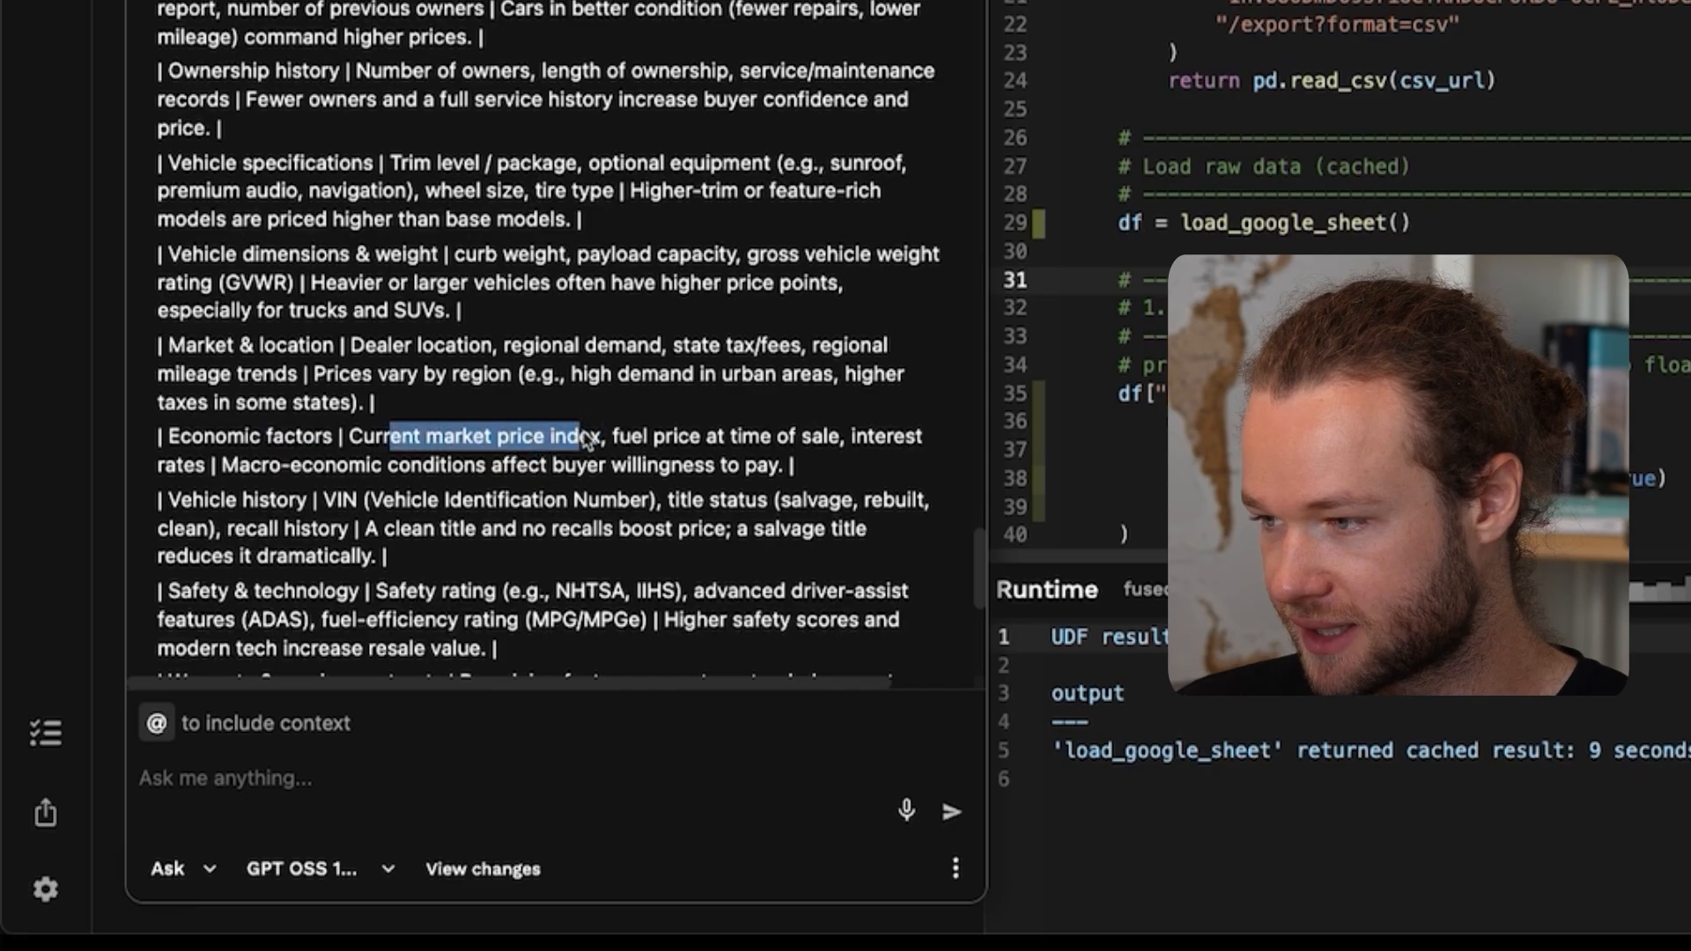
- Review the next steps: request columns from the source, encode categorical fields, rerun the correlation
{"action": "scroll", "coordinate": [211, 396], "scroll_direction": "down", "scroll_amount": 4}
{"action": "scroll", "coordinate": [211, 404], "scroll_direction": "down", "scroll_amount": 1}
{"action": "left_click", "coordinate": [361, 407]}
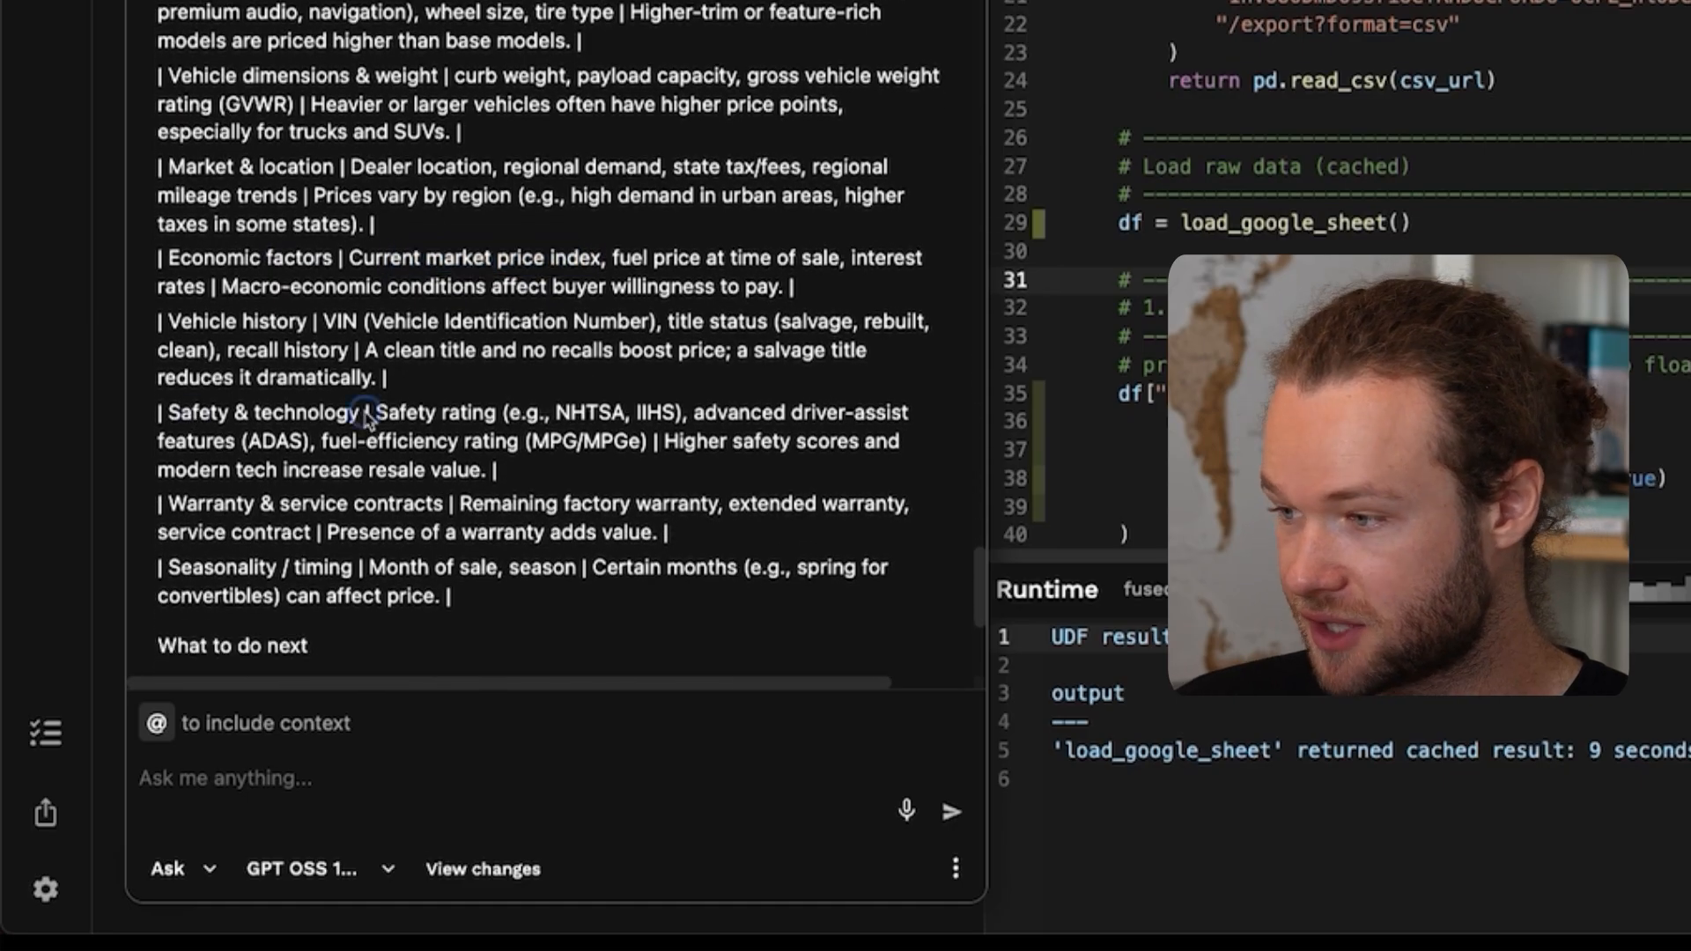
{"action": "scroll", "coordinate": [319, 443], "scroll_direction": "down", "scroll_amount": 2}
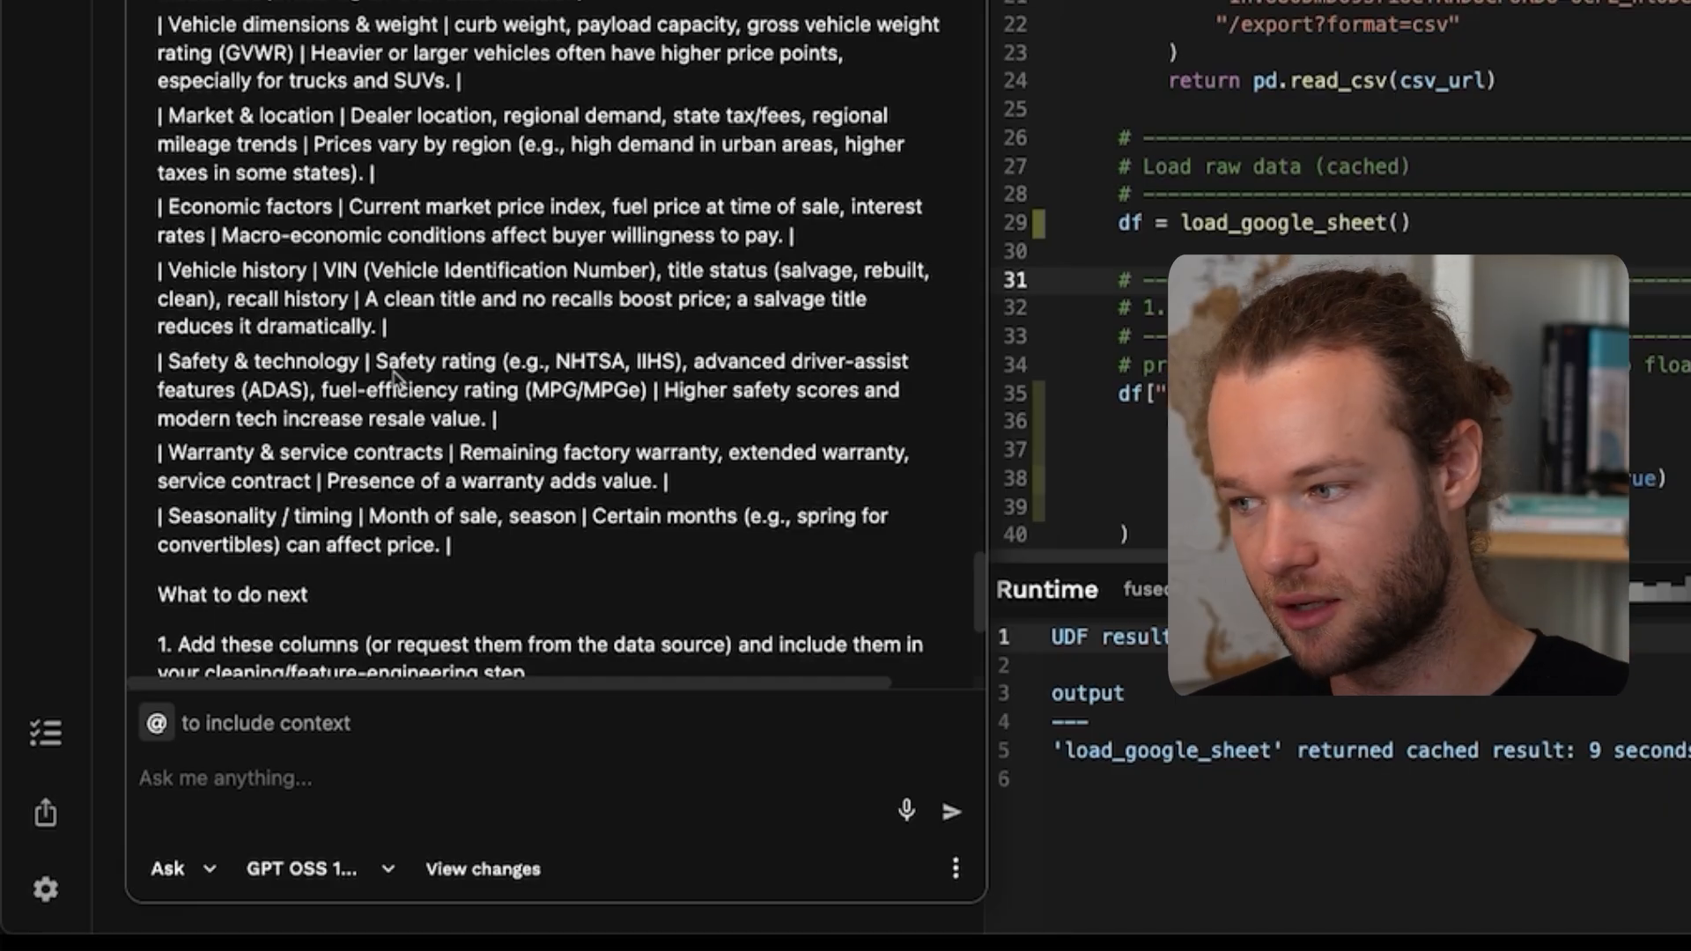
{"action": "scroll", "coordinate": [393, 377], "scroll_direction": "down", "scroll_amount": 5}
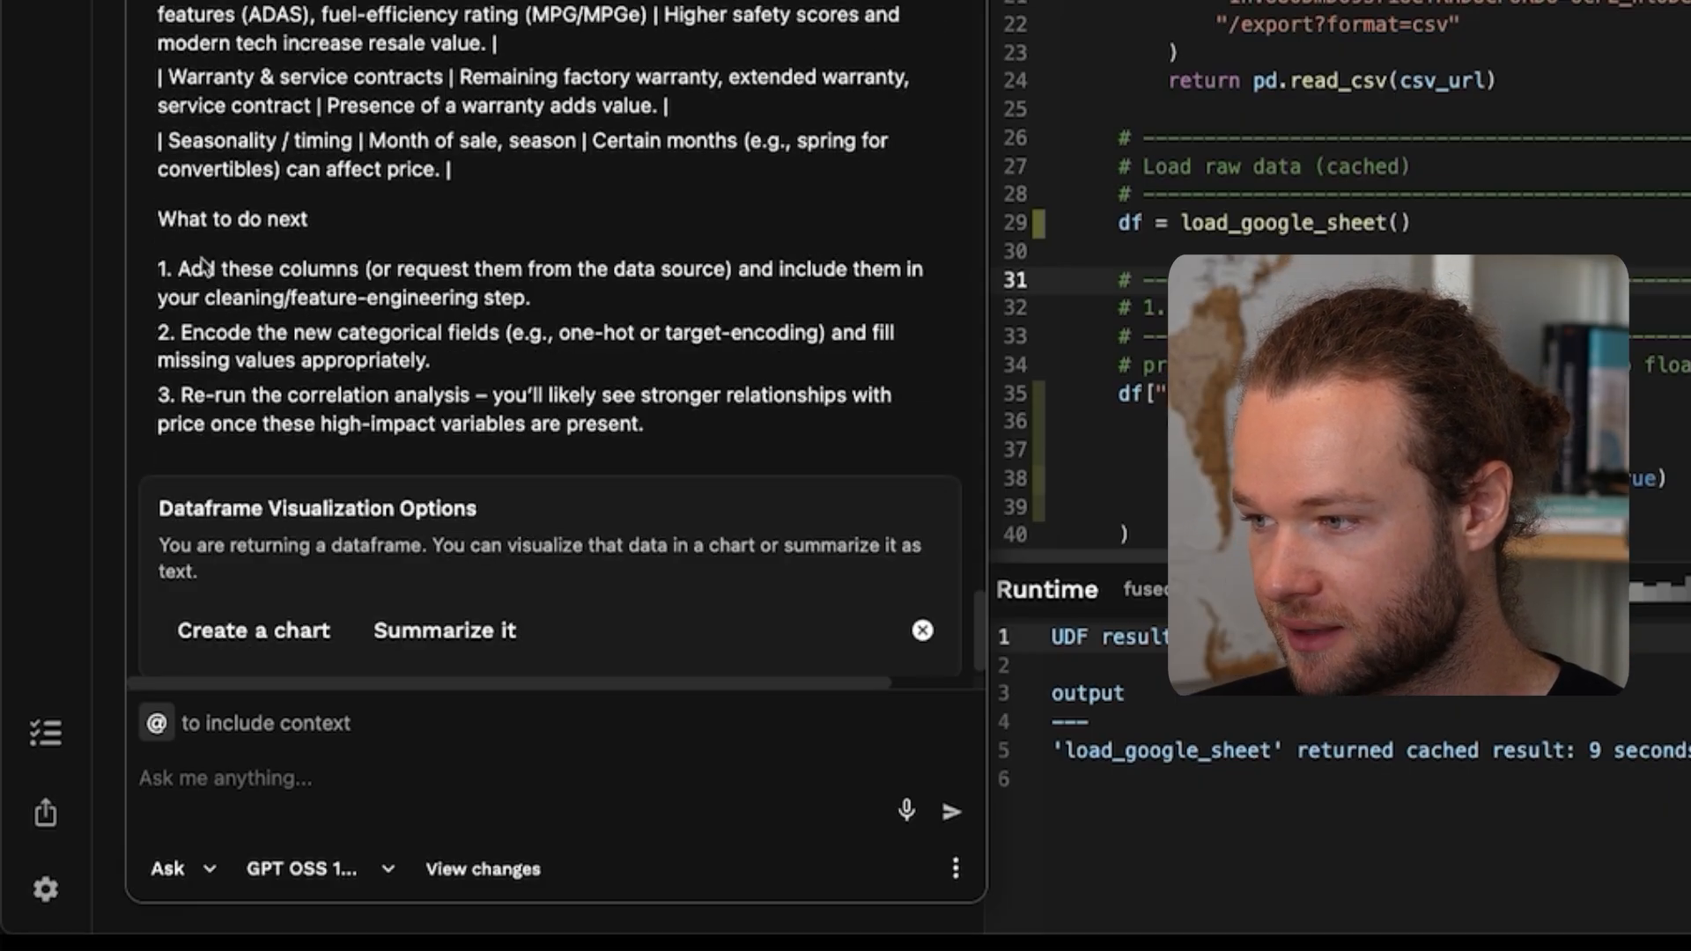
{"action": "left_click_drag", "start_coordinate": [205, 264], "coordinate": [711, 273]}
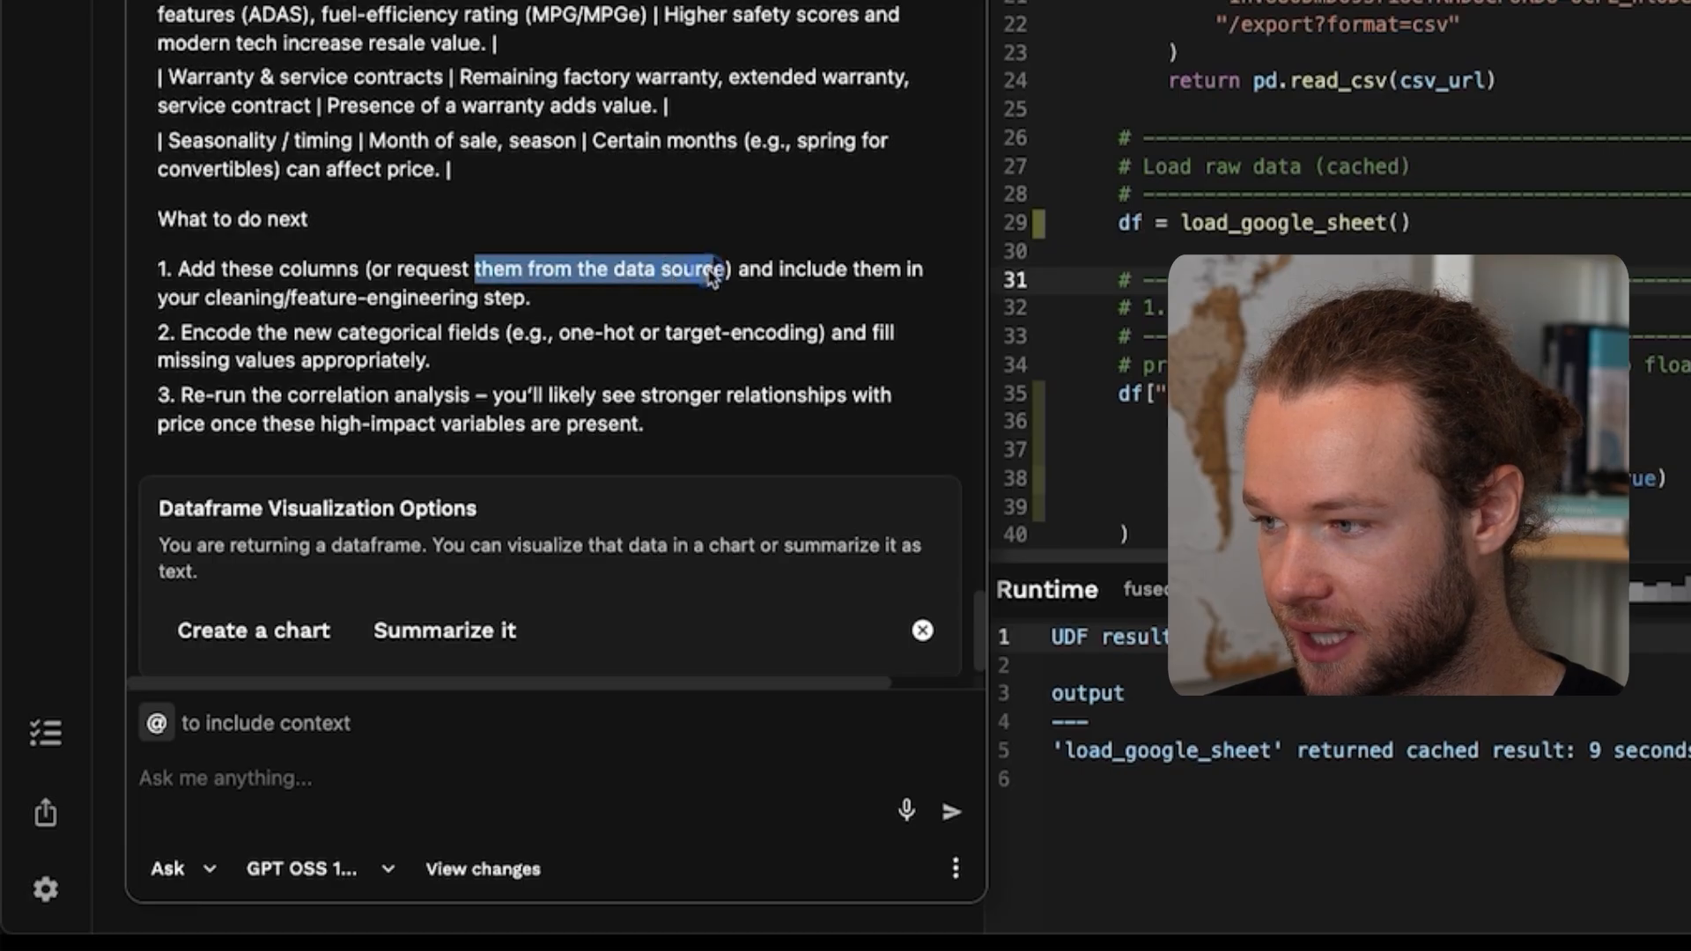
{"action": "left_click_drag", "start_coordinate": [185, 335], "coordinate": [485, 345]}
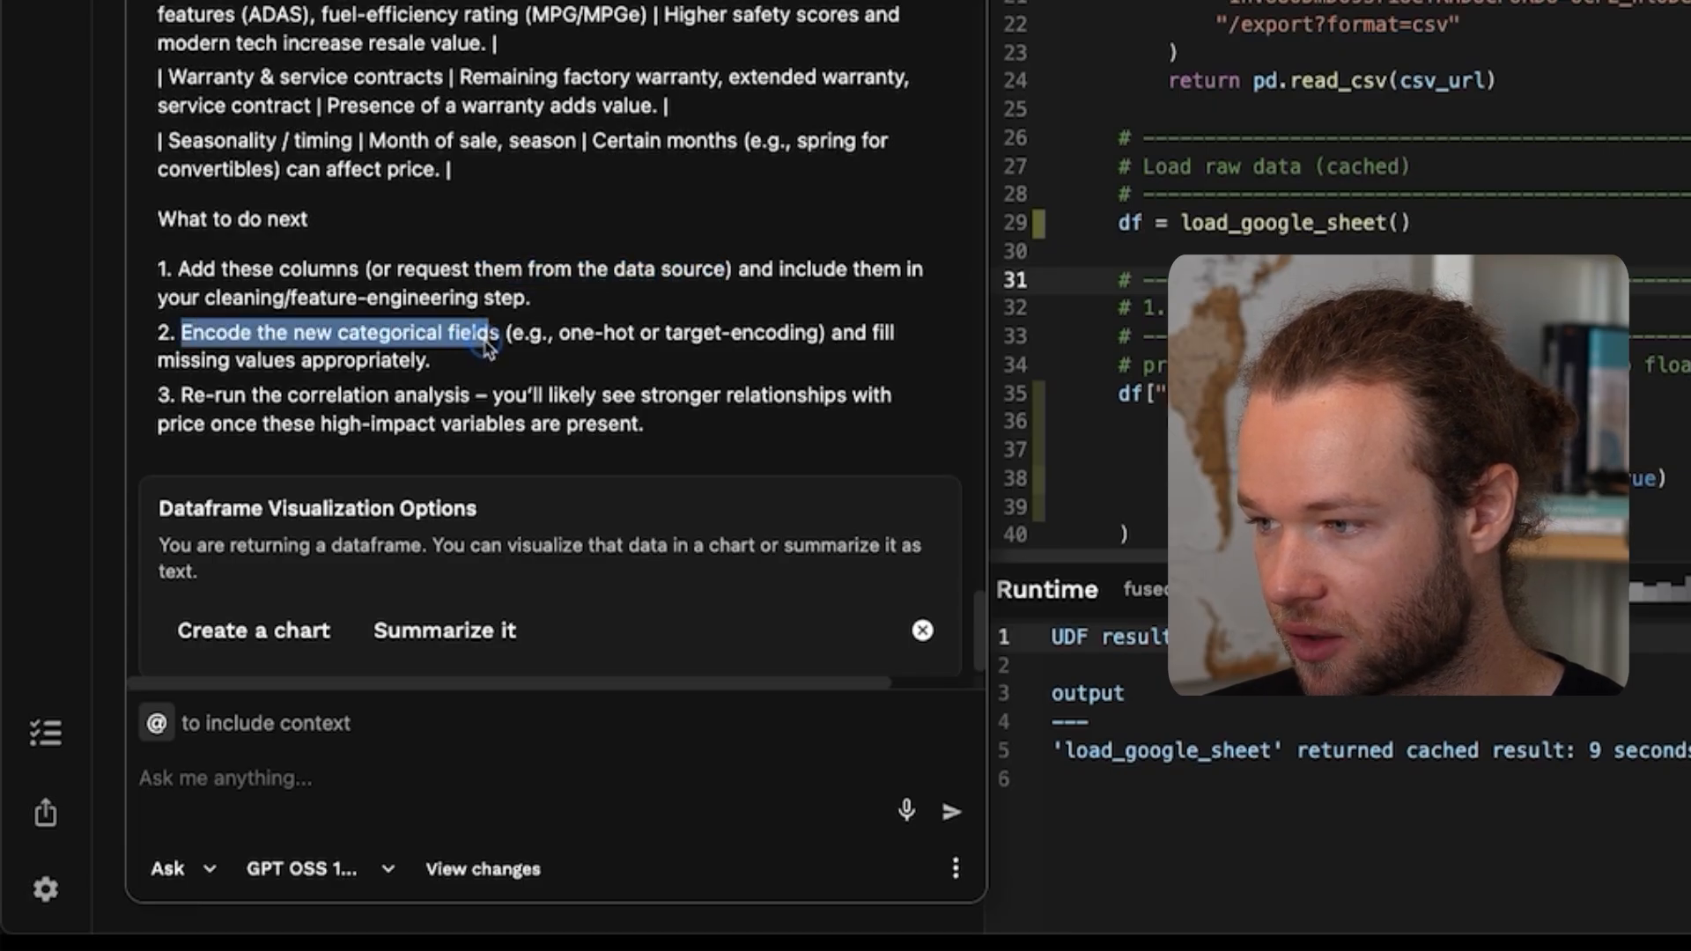
{"action": "scroll", "coordinate": [436, 327], "scroll_direction": "down", "scroll_amount": 1}
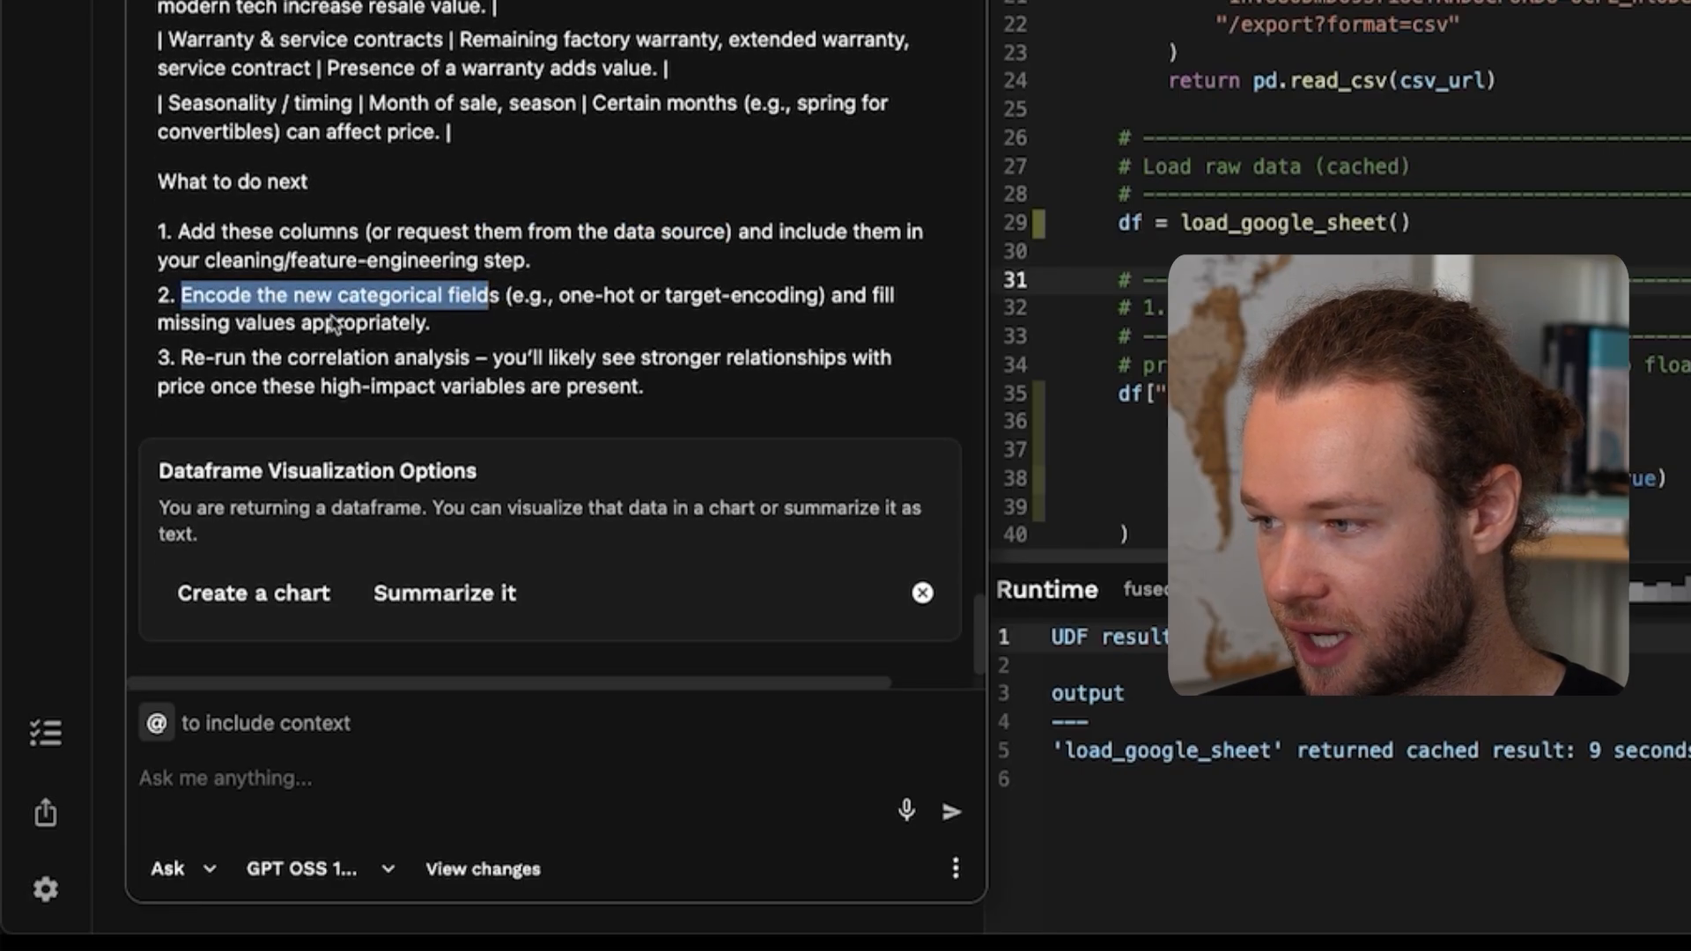
{"action": "left_click_drag", "start_coordinate": [183, 356], "coordinate": [440, 357]}
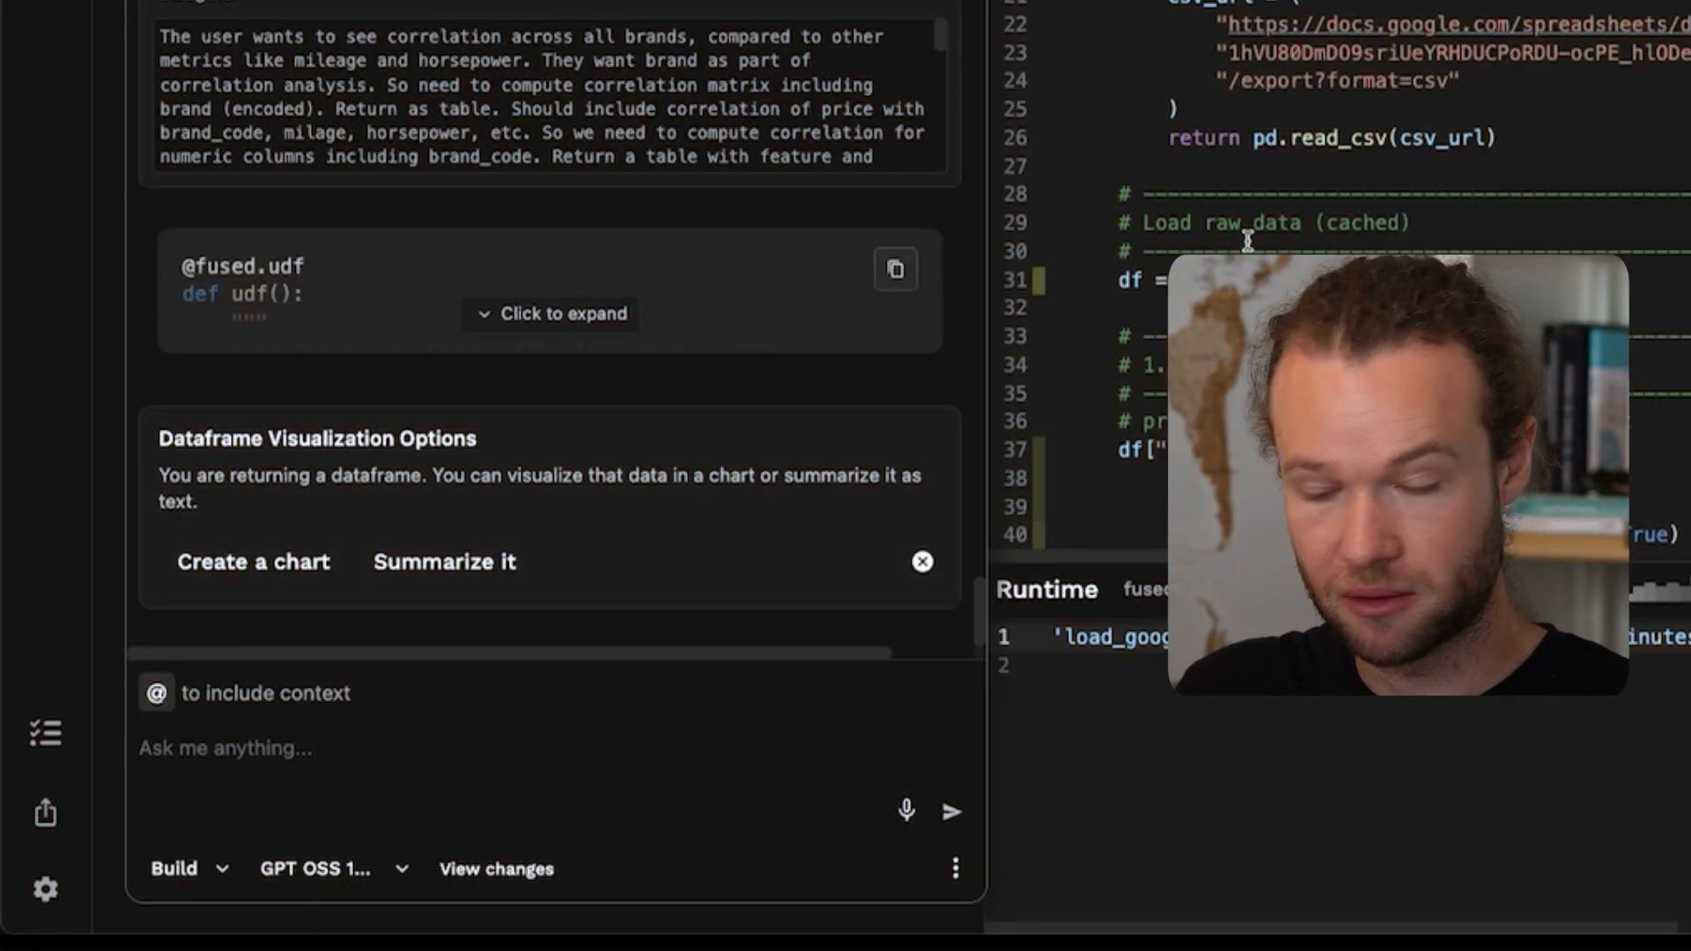
- Paste the car-value prompt and get a table ranked by value_score with price per mile and year
{"action": "type", "text": "I'm interested in buying a \"good value\" car. Based on all the data you have here, what coudl I look for to see what a good value car is and give me some car suggestions as to which cars you think might be the best value for me. I care about a car I can drive well with, and don't care for things like horsepower or brands"}
{"action": "key", "text": "Return"}
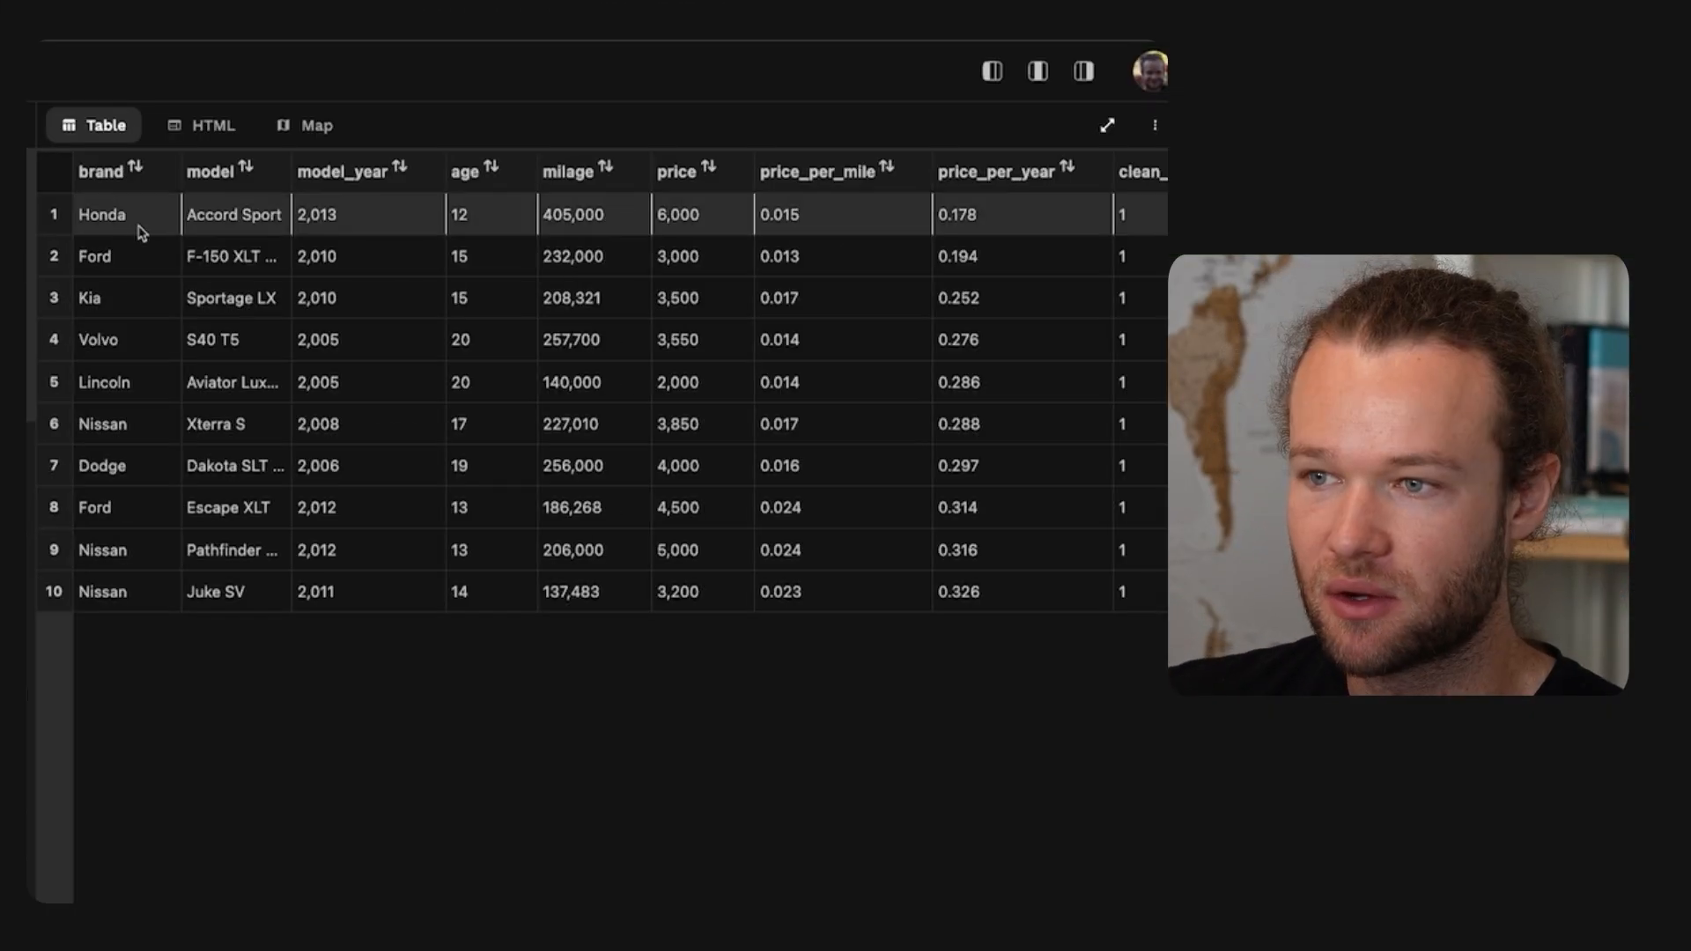
{"action": "scroll", "coordinate": [457, 218], "scroll_direction": "right", "scroll_amount": 5}
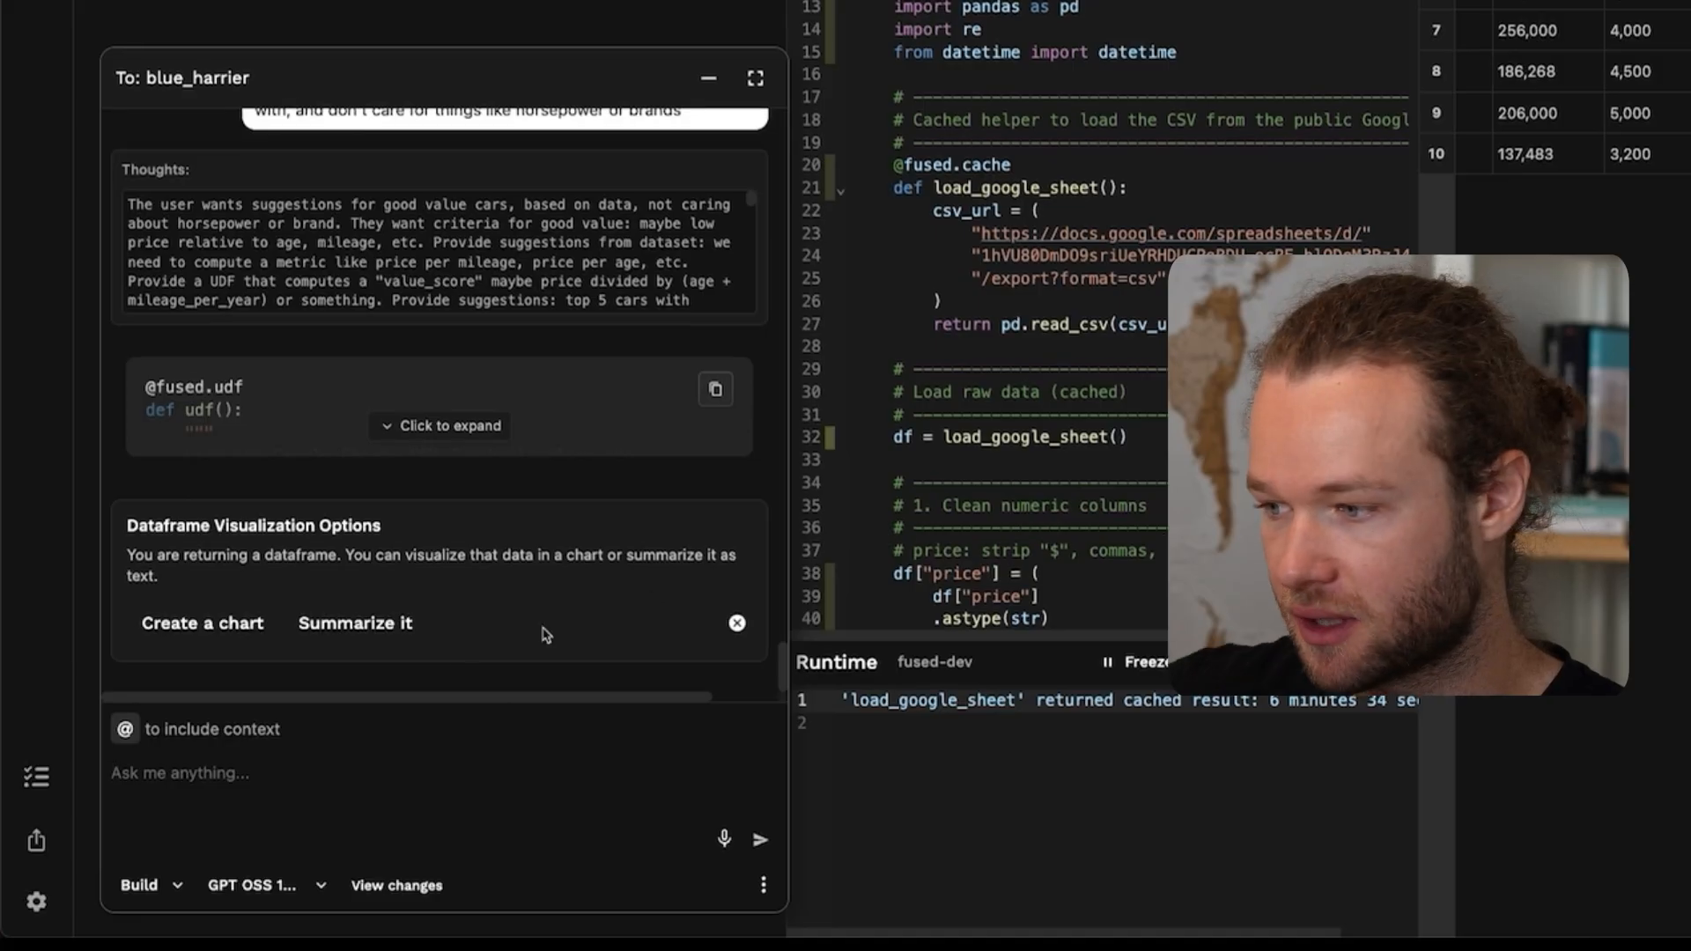
{"action": "left_click", "coordinate": [141, 884]}
{"action": "left_click", "coordinate": [135, 847]}
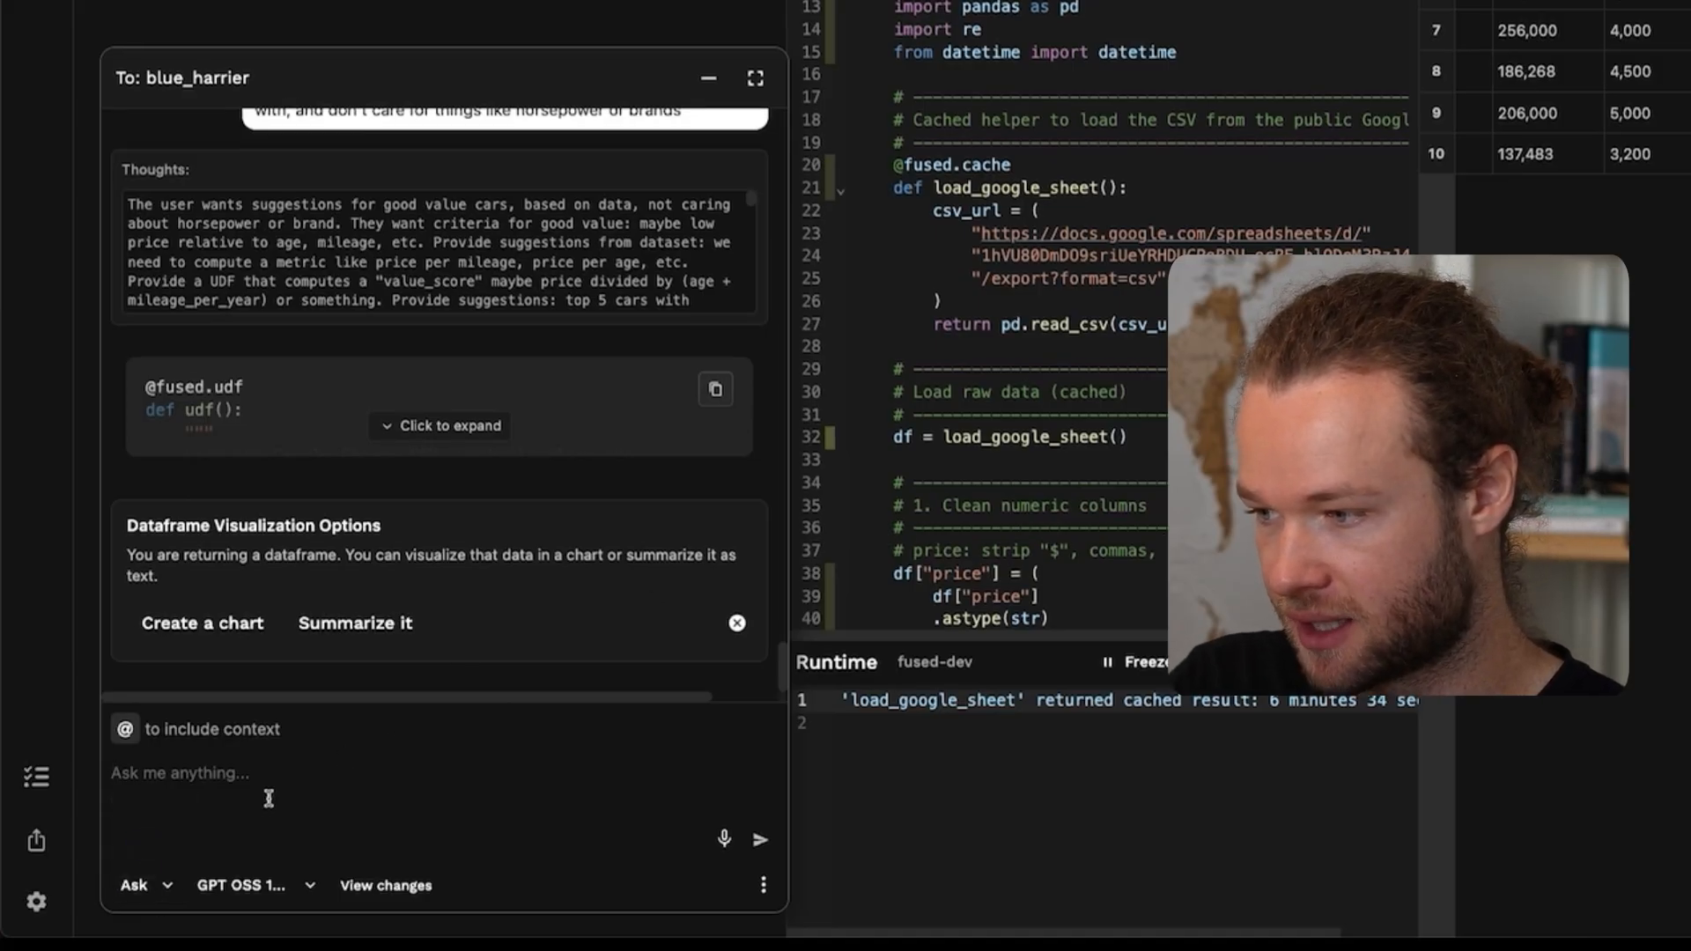
{"action": "left_click", "coordinate": [269, 798]}
{"action": "type", "text": "How did yo"}
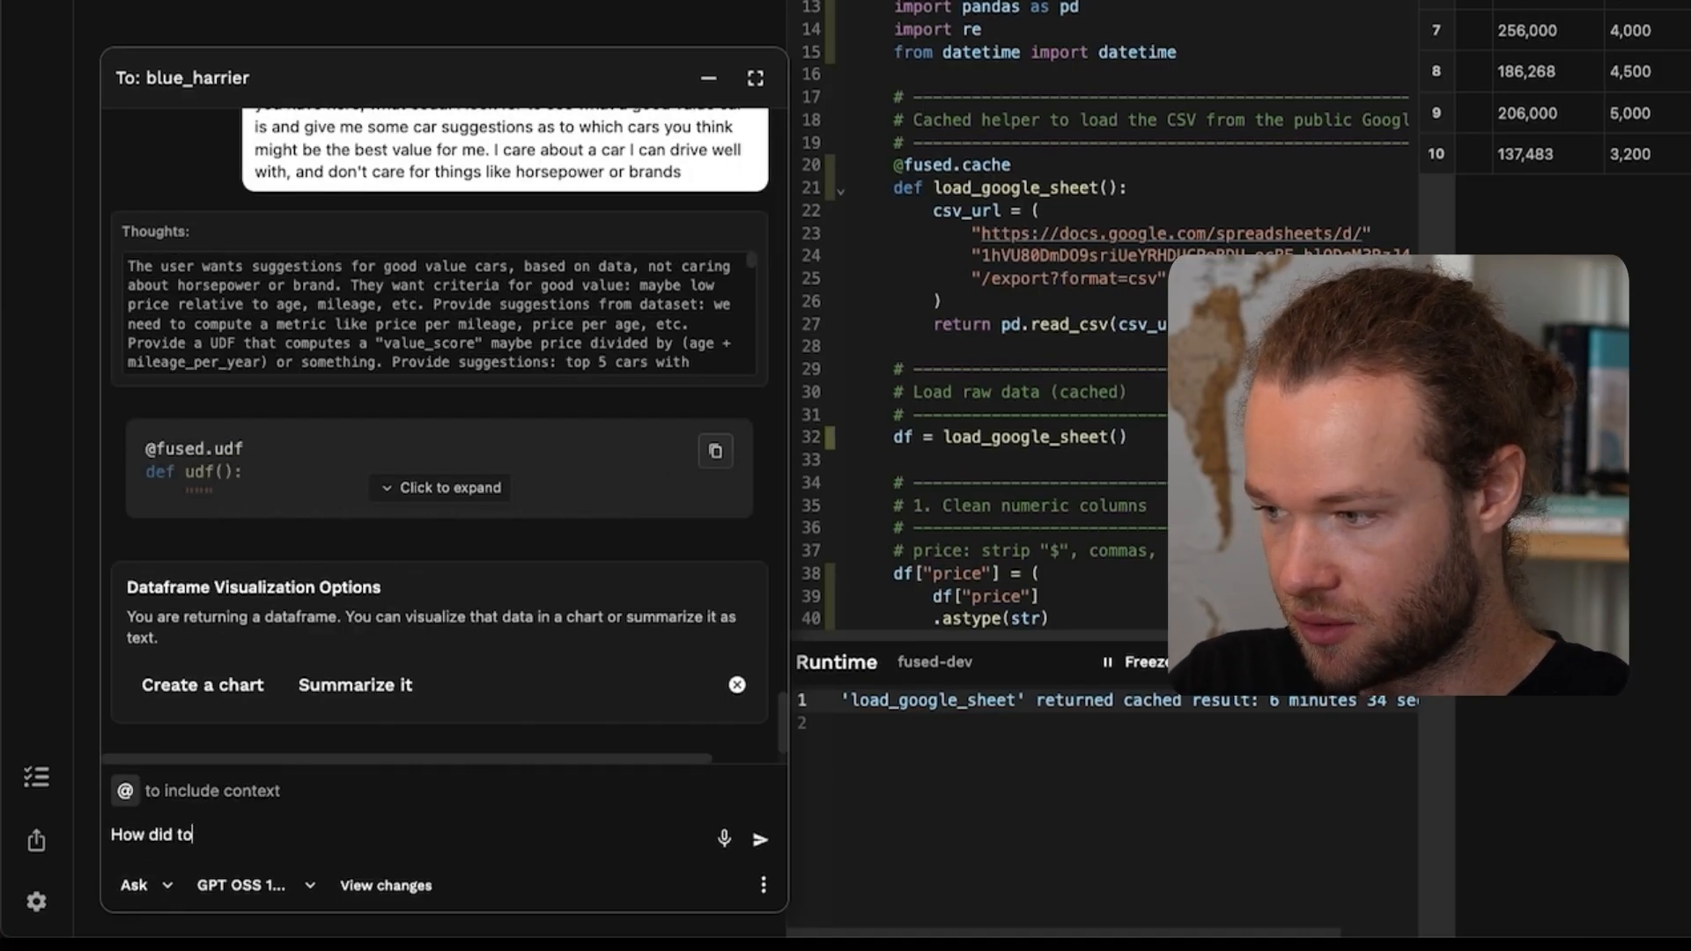
{"action": "type", "text": "u cal"}
{"action": "type", "text": "cault"}
{"action": "key", "text": "BackSpace"}
{"action": "key", "text": "BackSpace"}
{"action": "key", "text": "BackSpace"}
{"action": "key", "text": "BackSpace"}
{"action": "type", "text": "ulate the valu"}
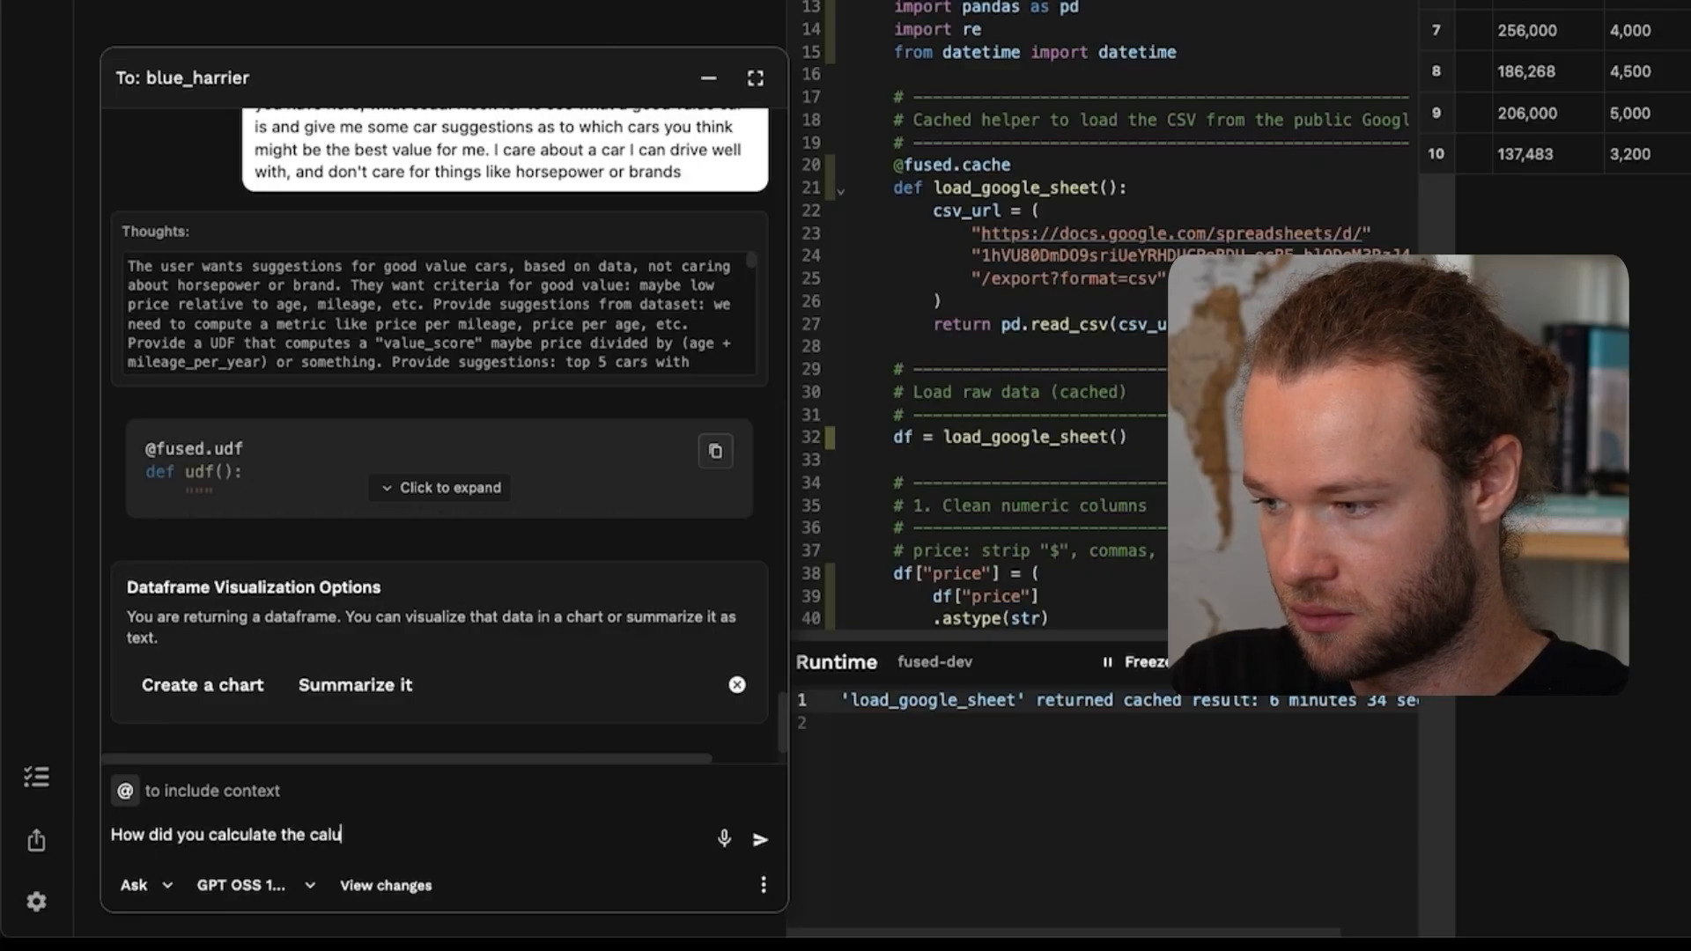
{"action": "type", "text": "e score?"}
{"action": "key", "text": "Return"}
{"action": "left_click", "coordinate": [1066, 66]}
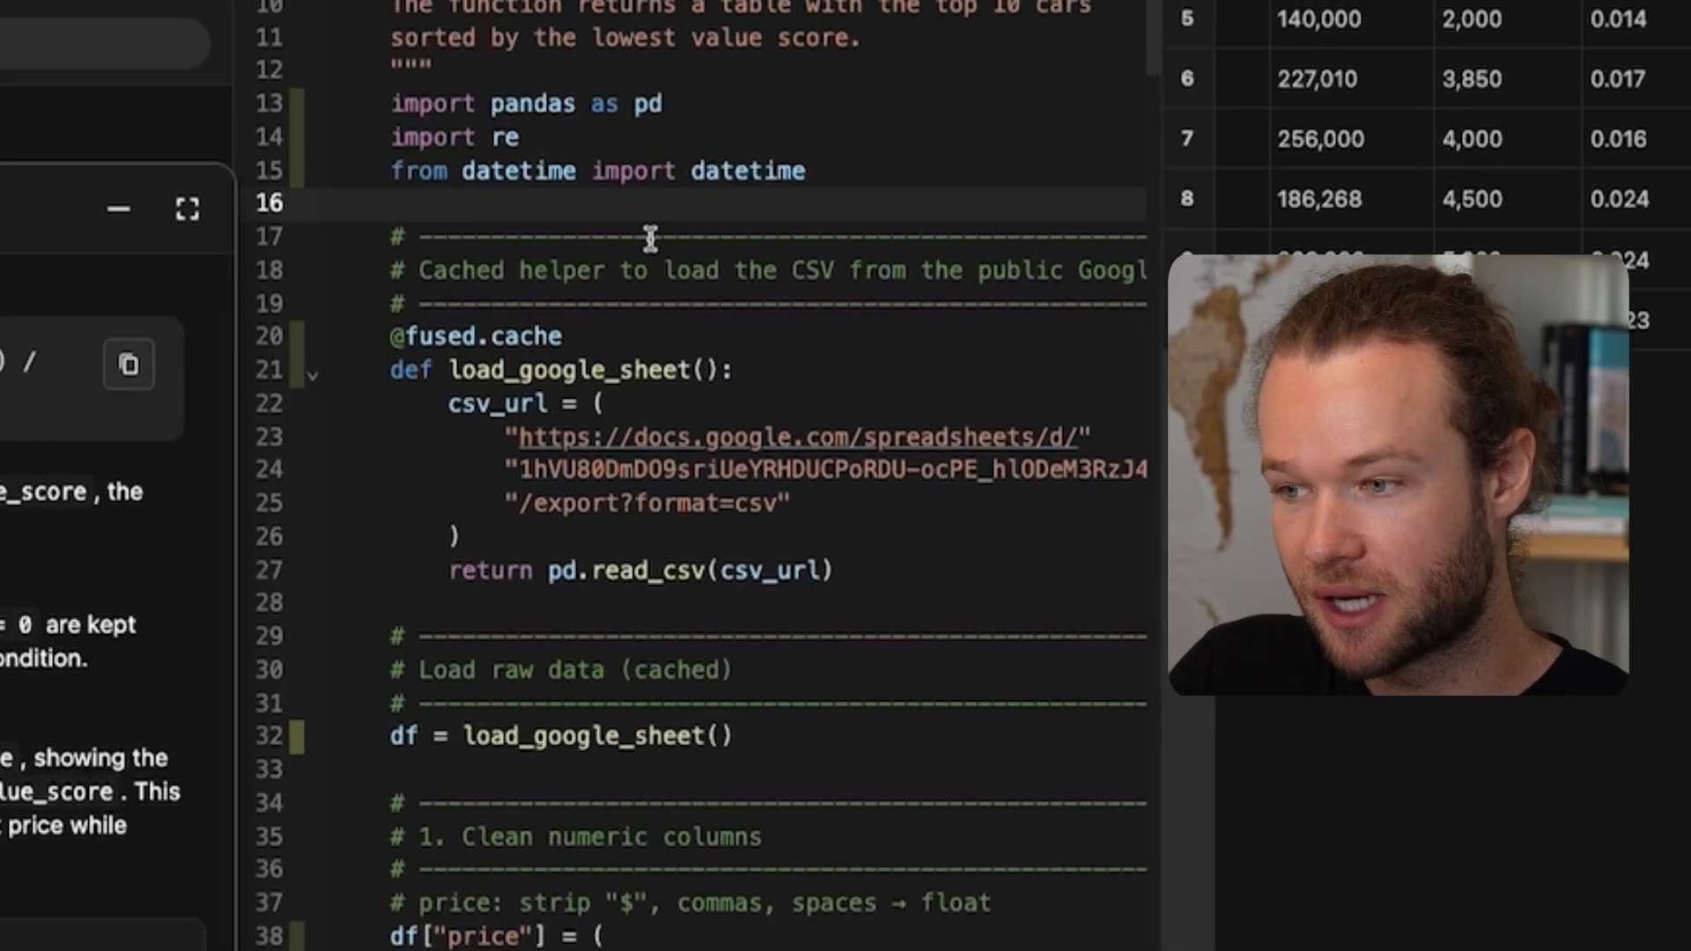
{"action": "scroll", "coordinate": [1077, 155], "scroll_direction": "down", "scroll_amount": 15}
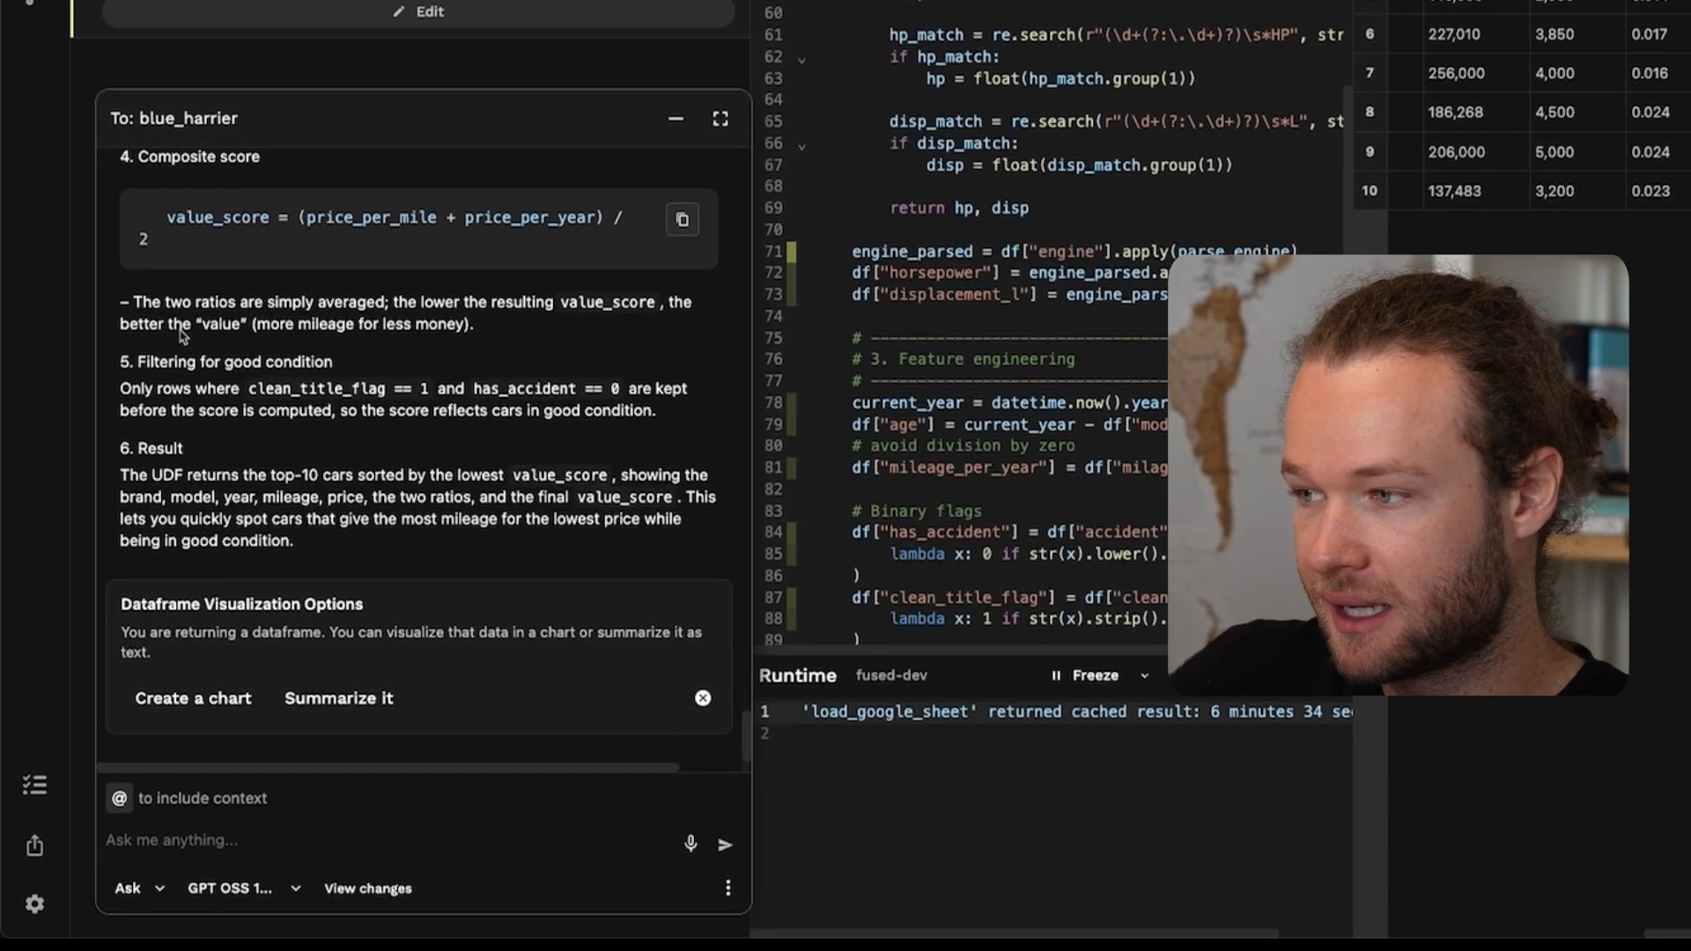
- Inspect the price_per_mile and price_per_year terms in the value_score formula
{"action": "scroll", "coordinate": [302, 267], "scroll_direction": "up", "scroll_amount": 1}
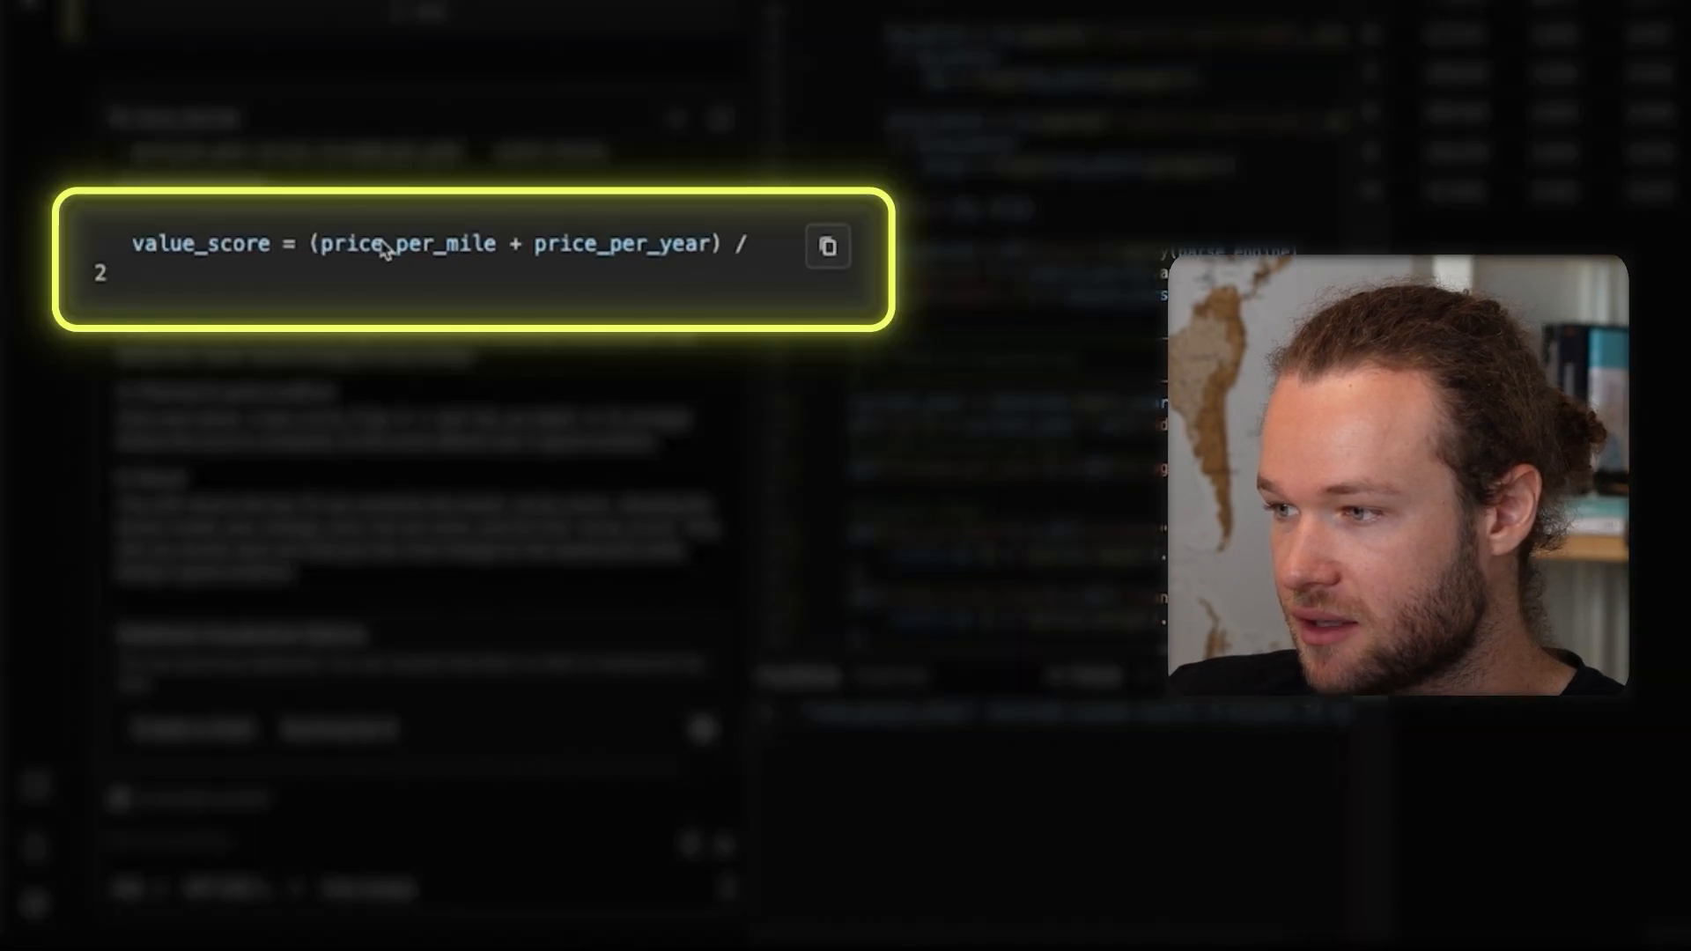
{"action": "double_click", "coordinate": [410, 251]}
{"action": "double_click", "coordinate": [622, 246]}
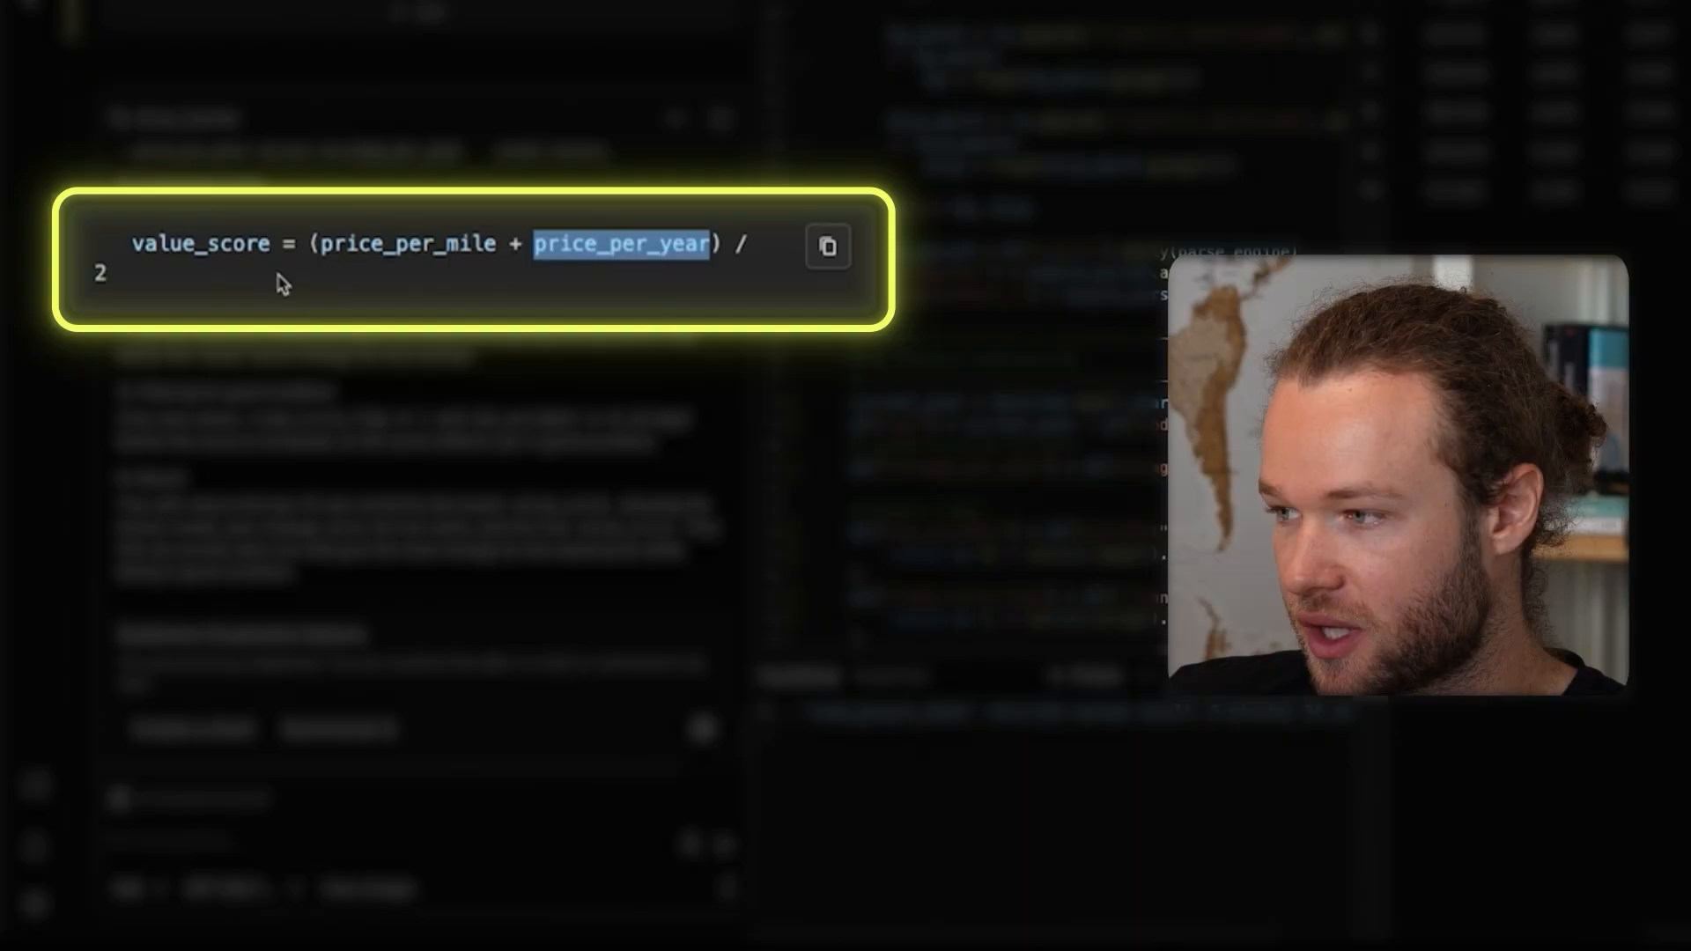
{"action": "left_click", "coordinate": [105, 275]}
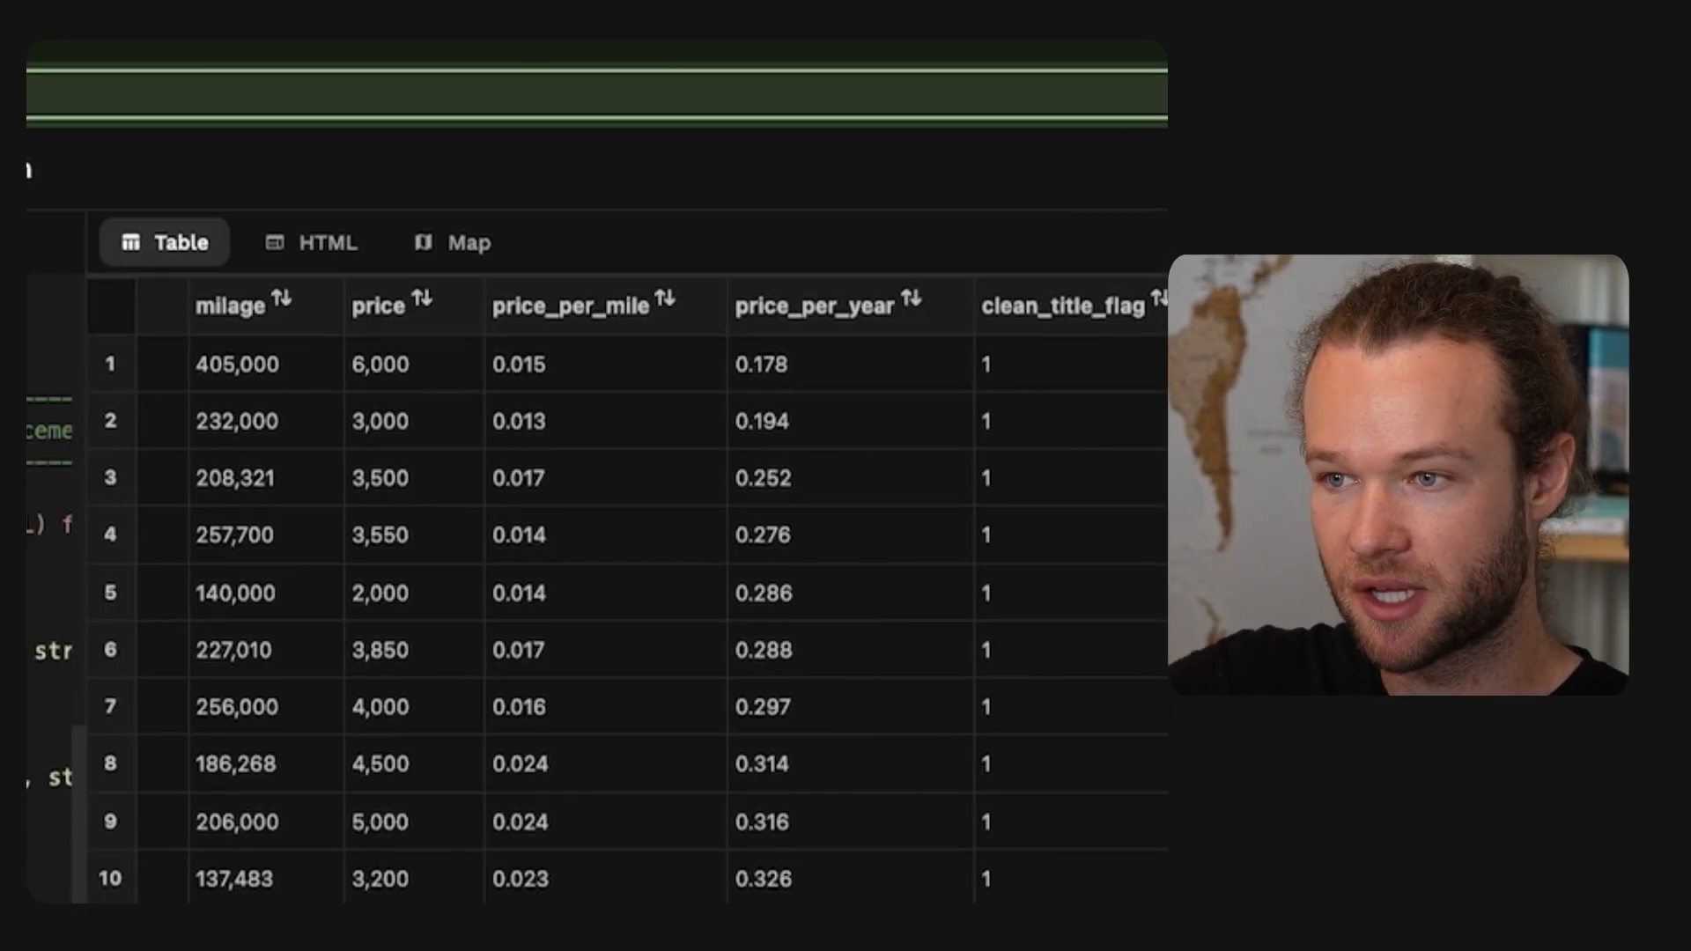
- Copy 'Accord Sport' from row 1 and search it on DuckDuckGo in a new tab
{"action": "scroll", "coordinate": [370, 423], "scroll_direction": "left", "scroll_amount": 5}
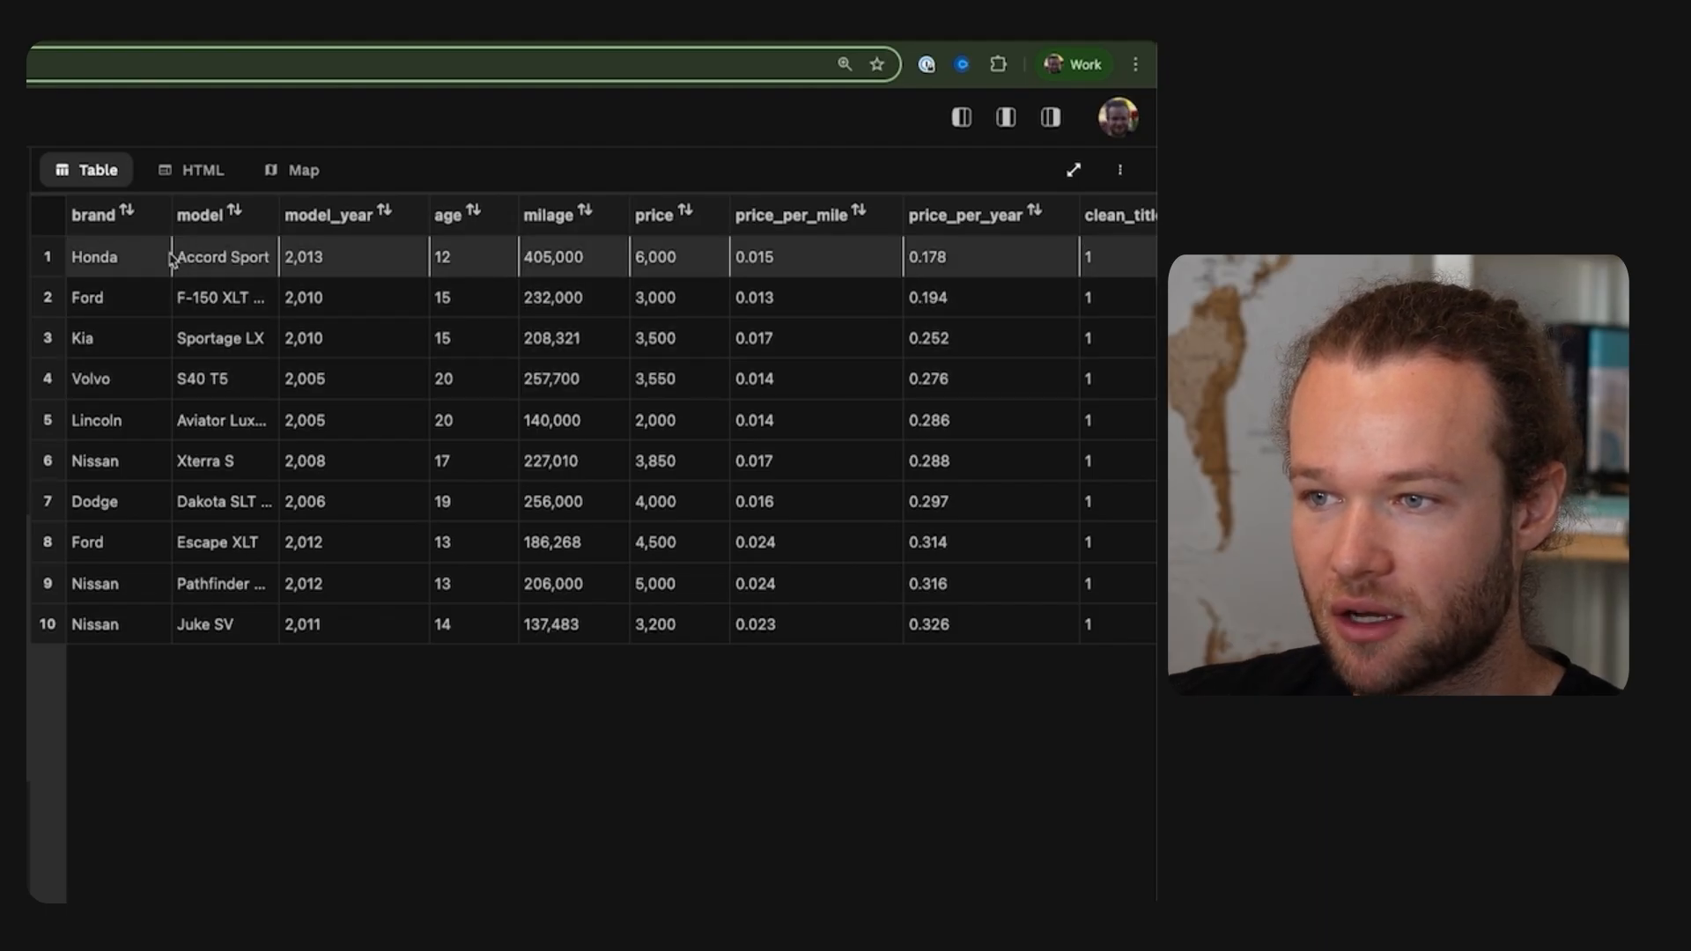
{"action": "left_click_drag", "start_coordinate": [176, 254], "coordinate": [272, 256]}
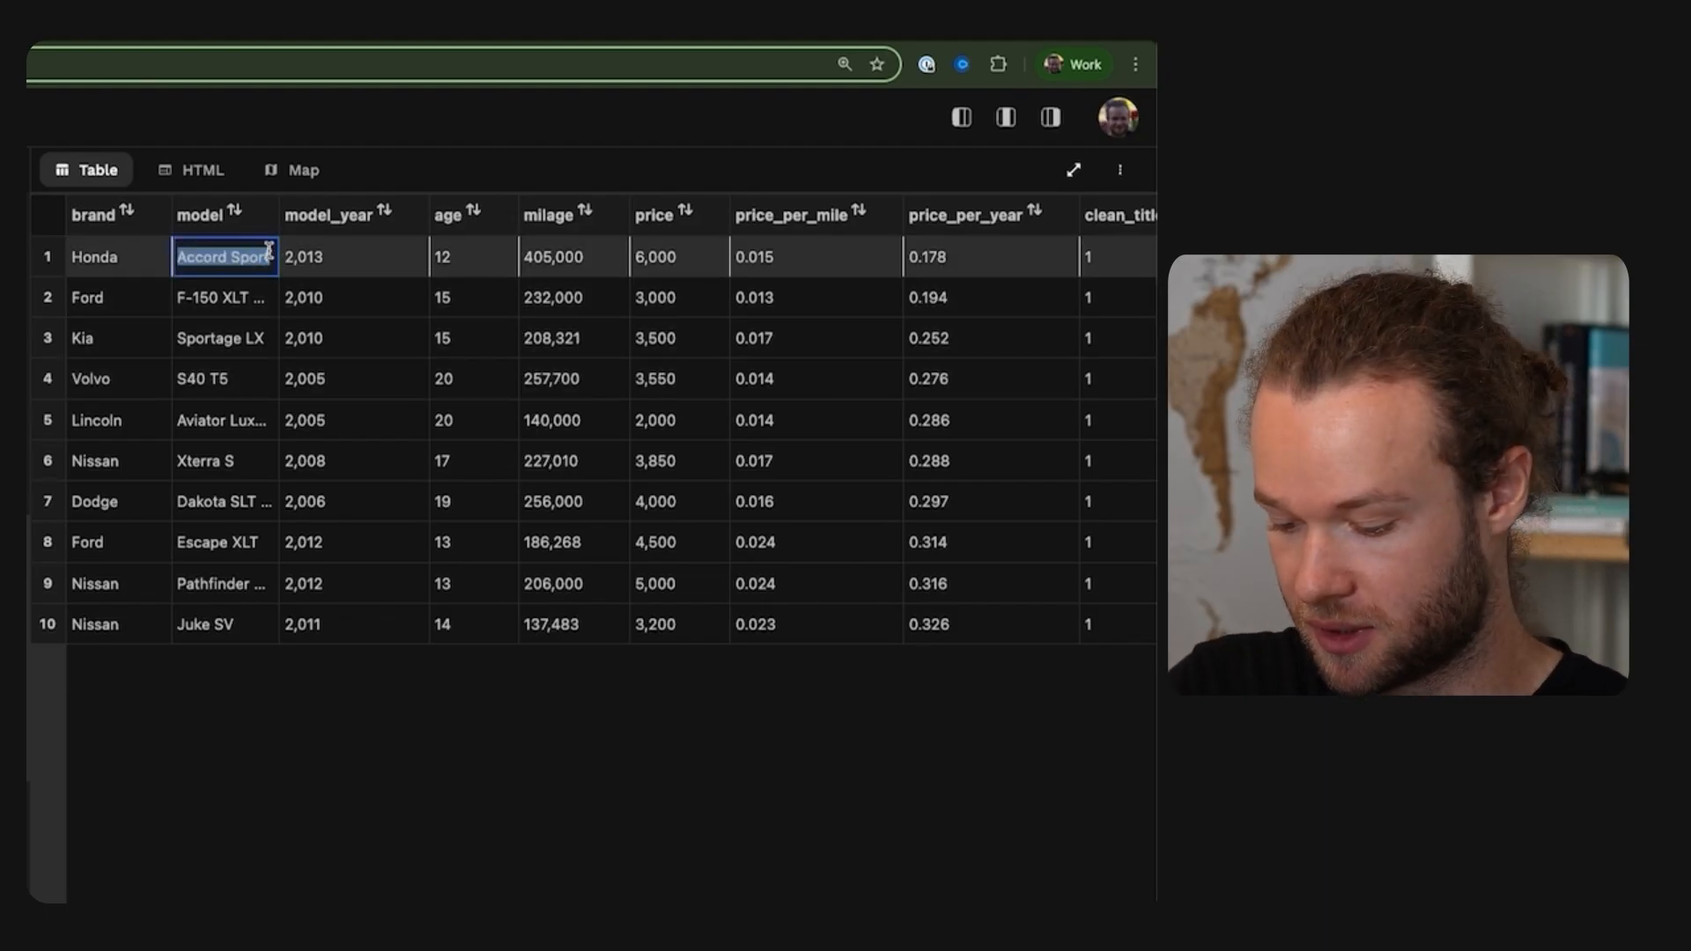
{"action": "key", "text": "super+c"}
{"action": "key", "text": "super+t"}
{"action": "key", "text": "super+v"}
{"action": "key", "text": "Return"}
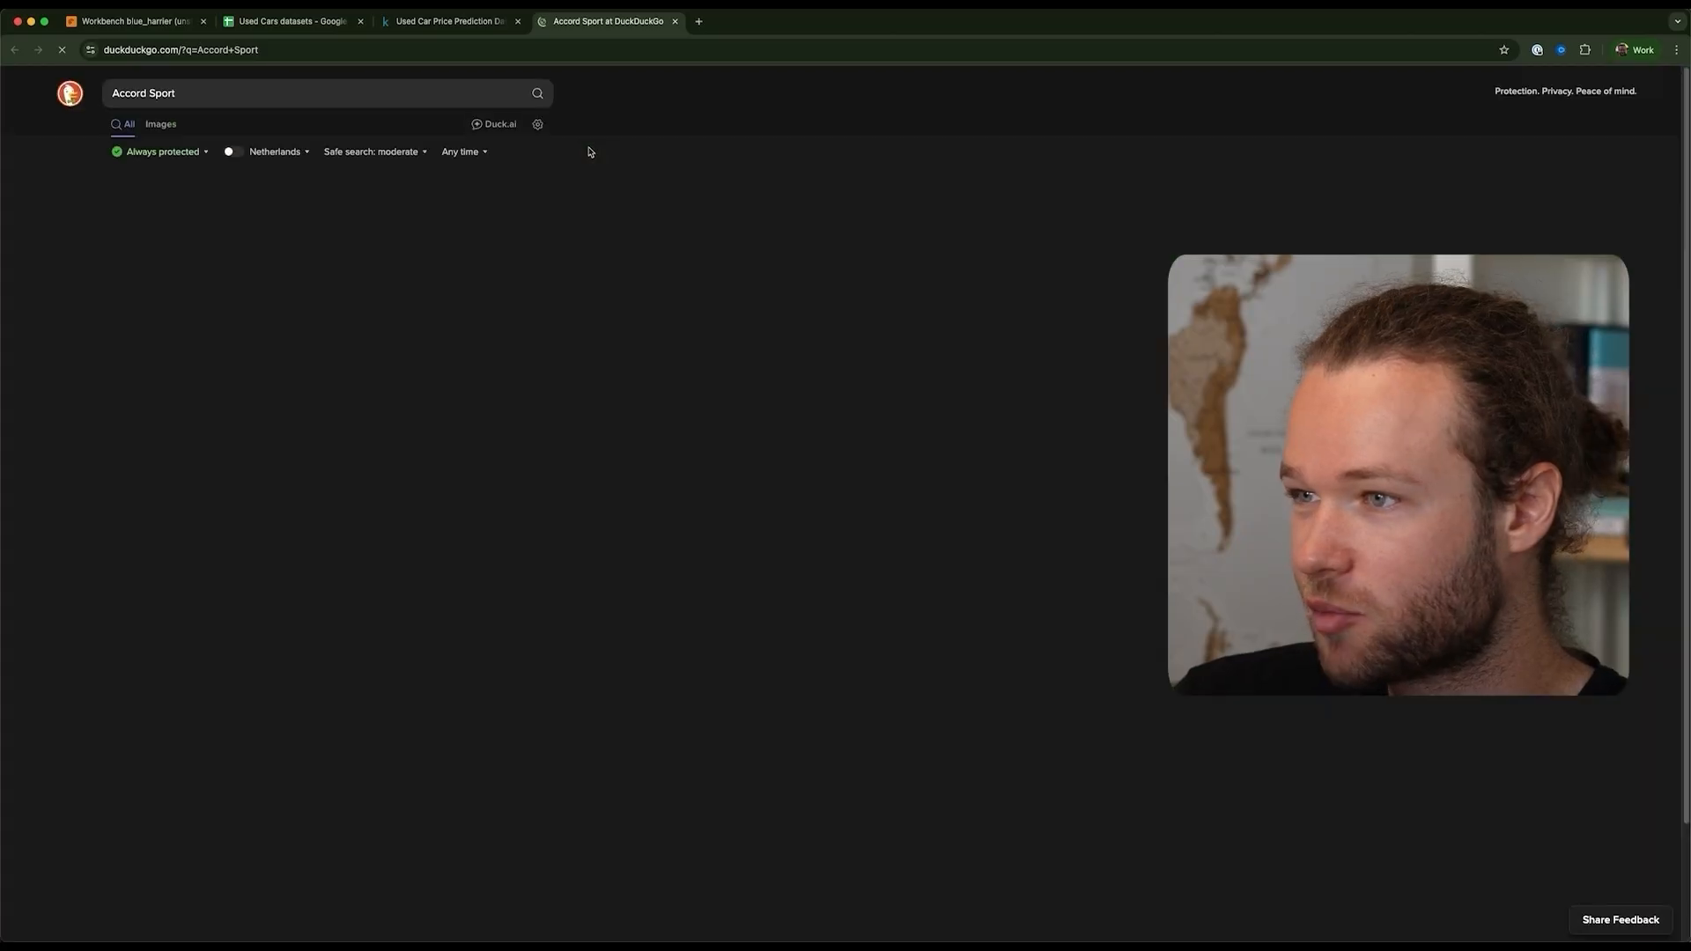
- Browse Accord Sport image results, view a 2016 Honda Accord Sport picture, then return to Workbench
{"action": "left_click", "coordinate": [167, 124]}
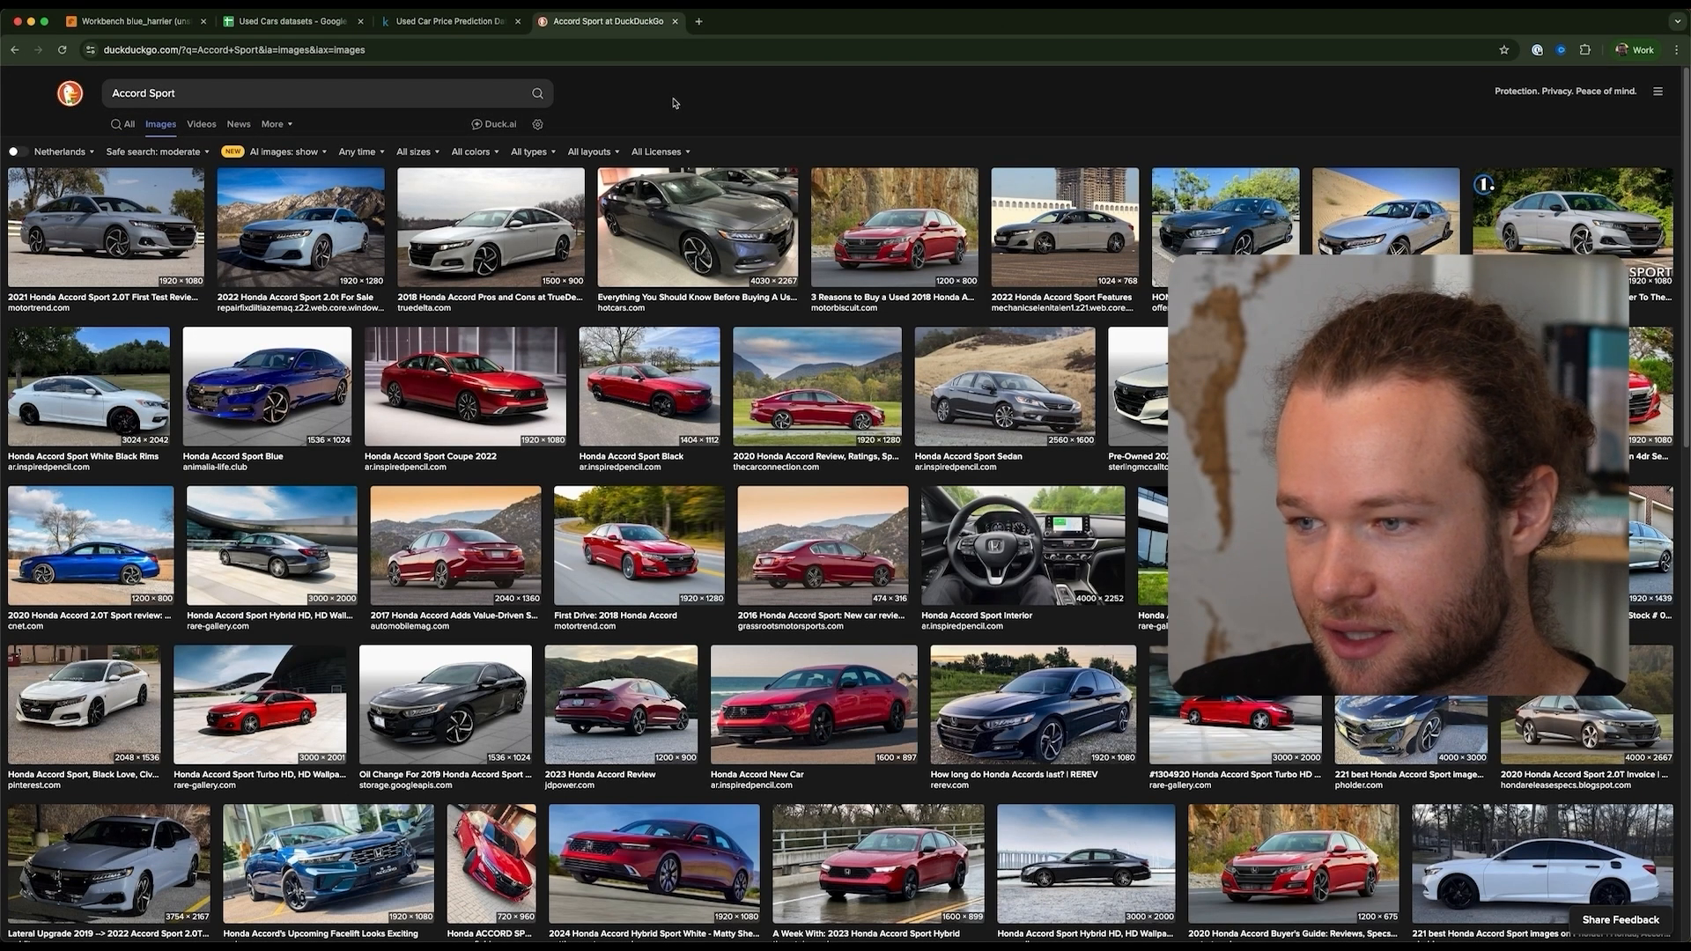
{"action": "left_click", "coordinate": [777, 531]}
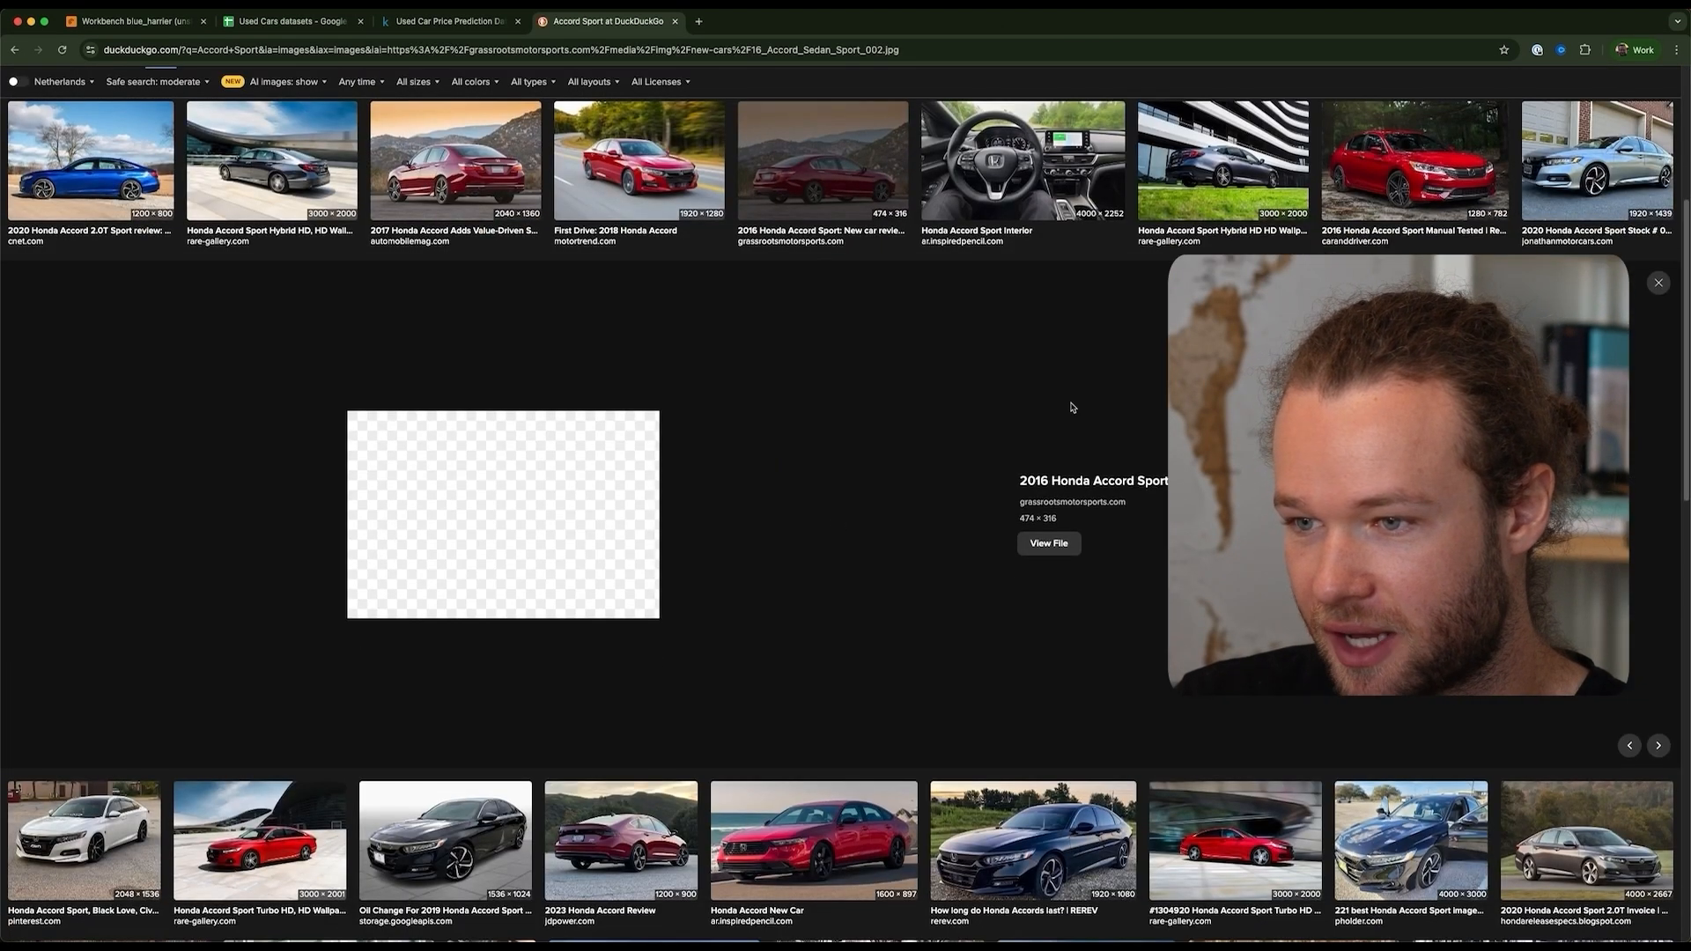
{"action": "left_click", "coordinate": [1659, 284]}
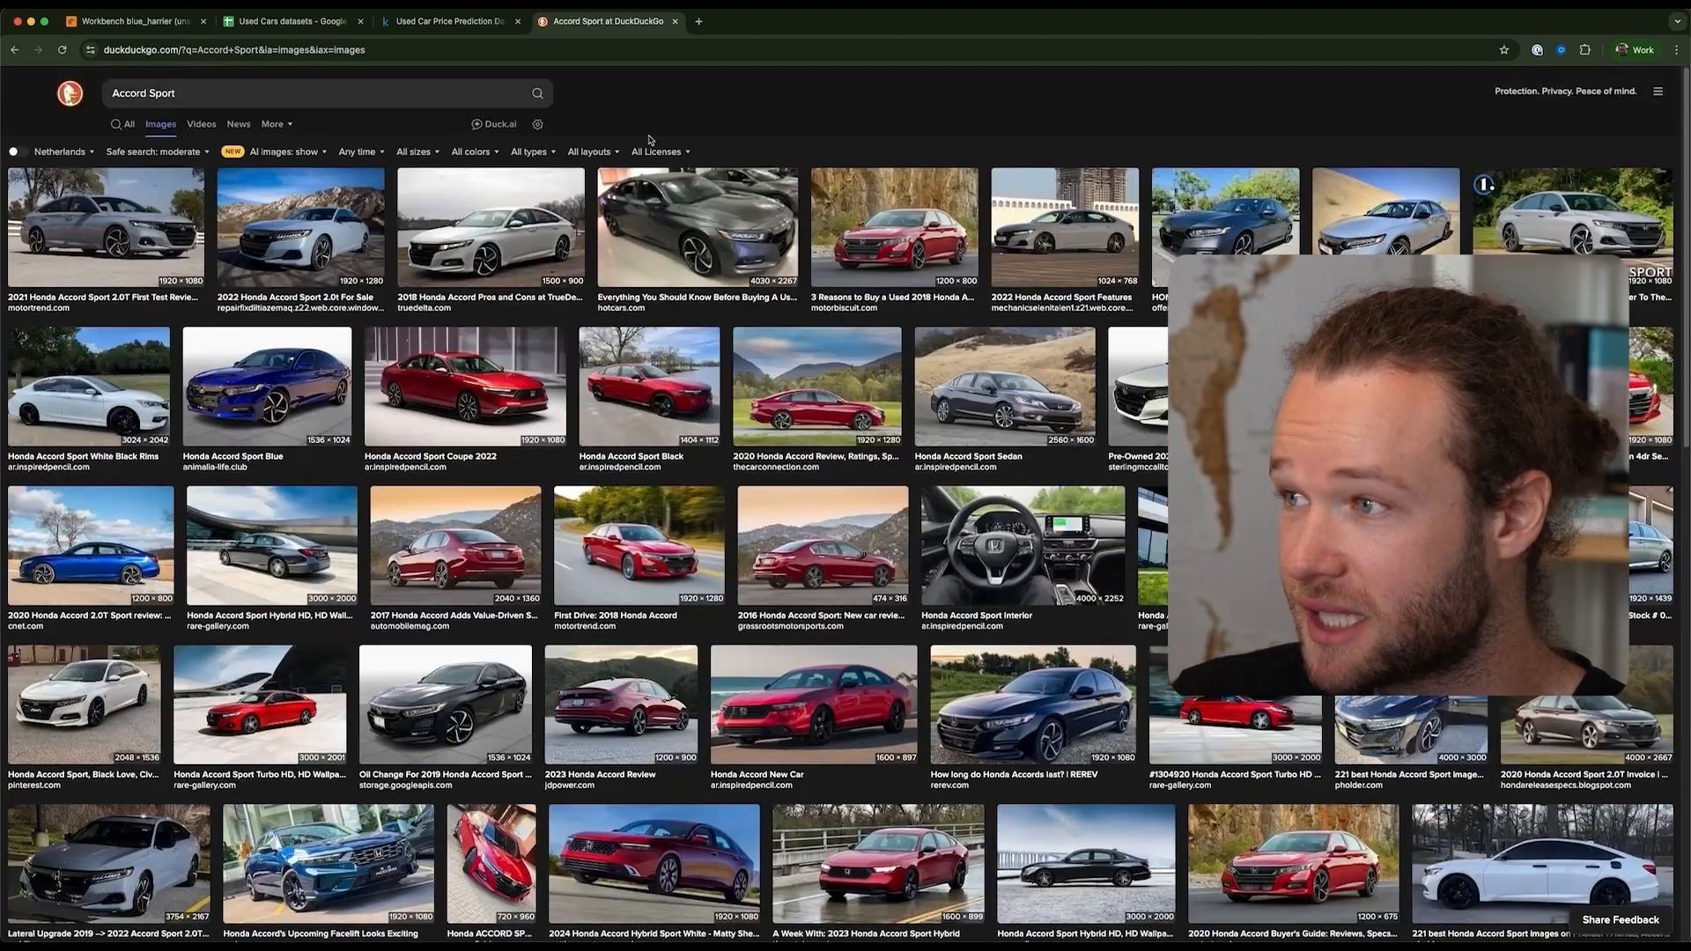
{"action": "key", "text": "super+1"}
{"action": "left_click", "coordinate": [1154, 231]}
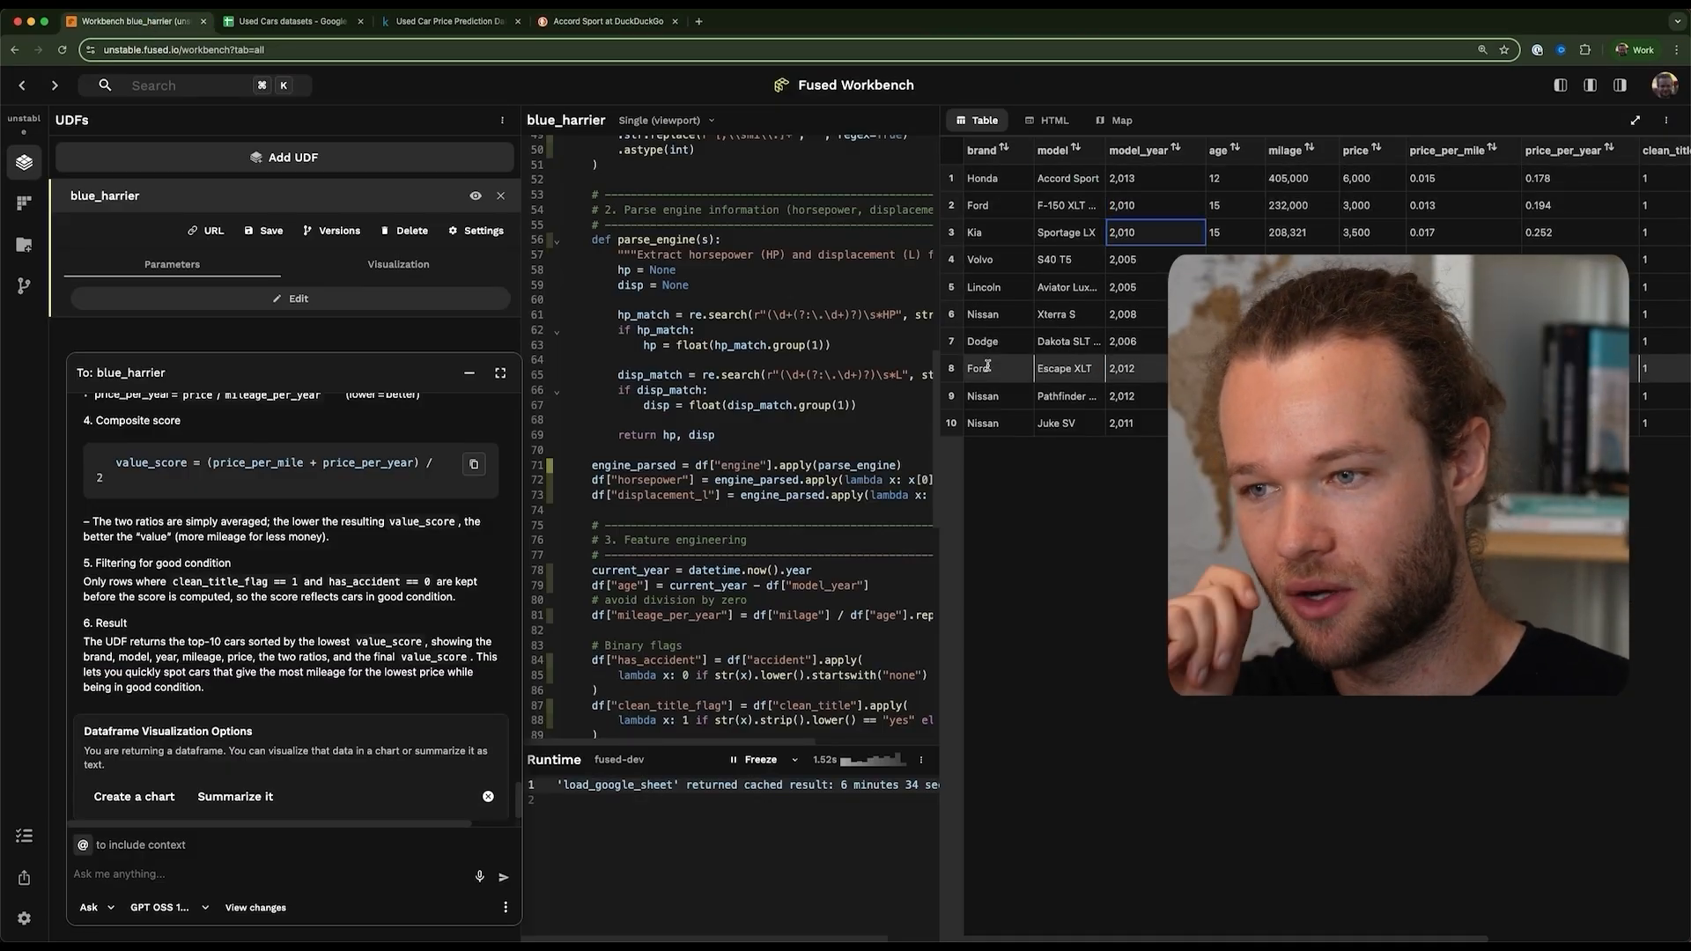
- In Build mode, request a custom HTML scatter chart of price versus mileage colored by value score
{"action": "left_click", "coordinate": [893, 348]}
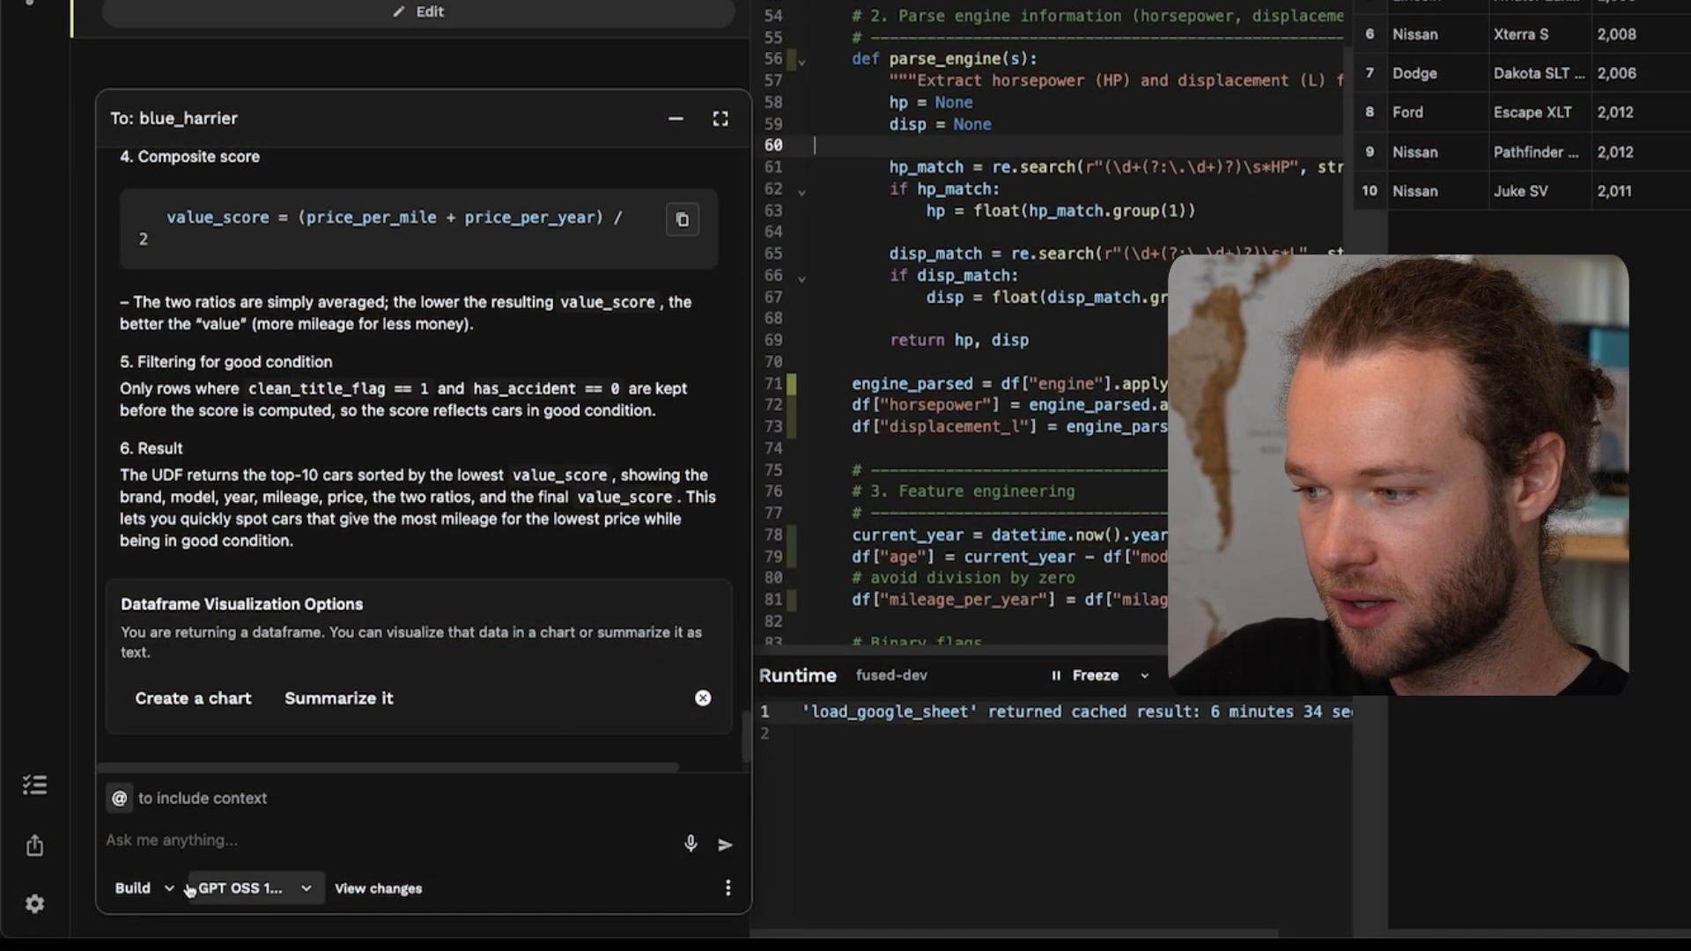
{"action": "left_click", "coordinate": [139, 887]}
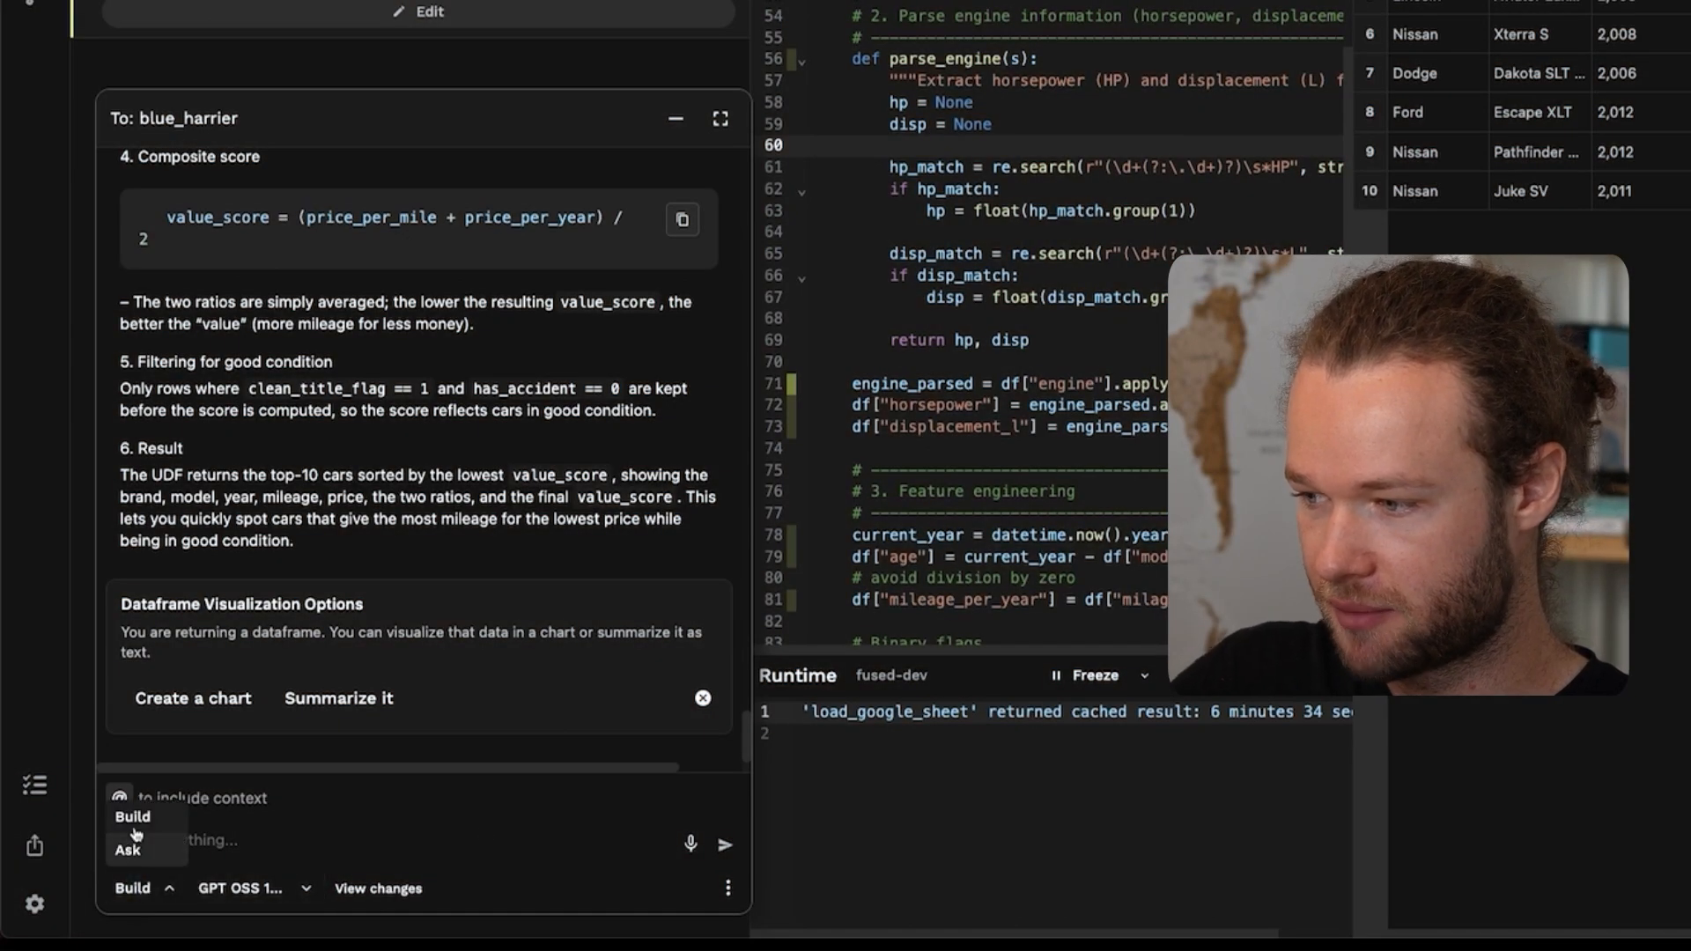
{"action": "left_click", "coordinate": [136, 820]}
{"action": "left_click", "coordinate": [195, 706]}
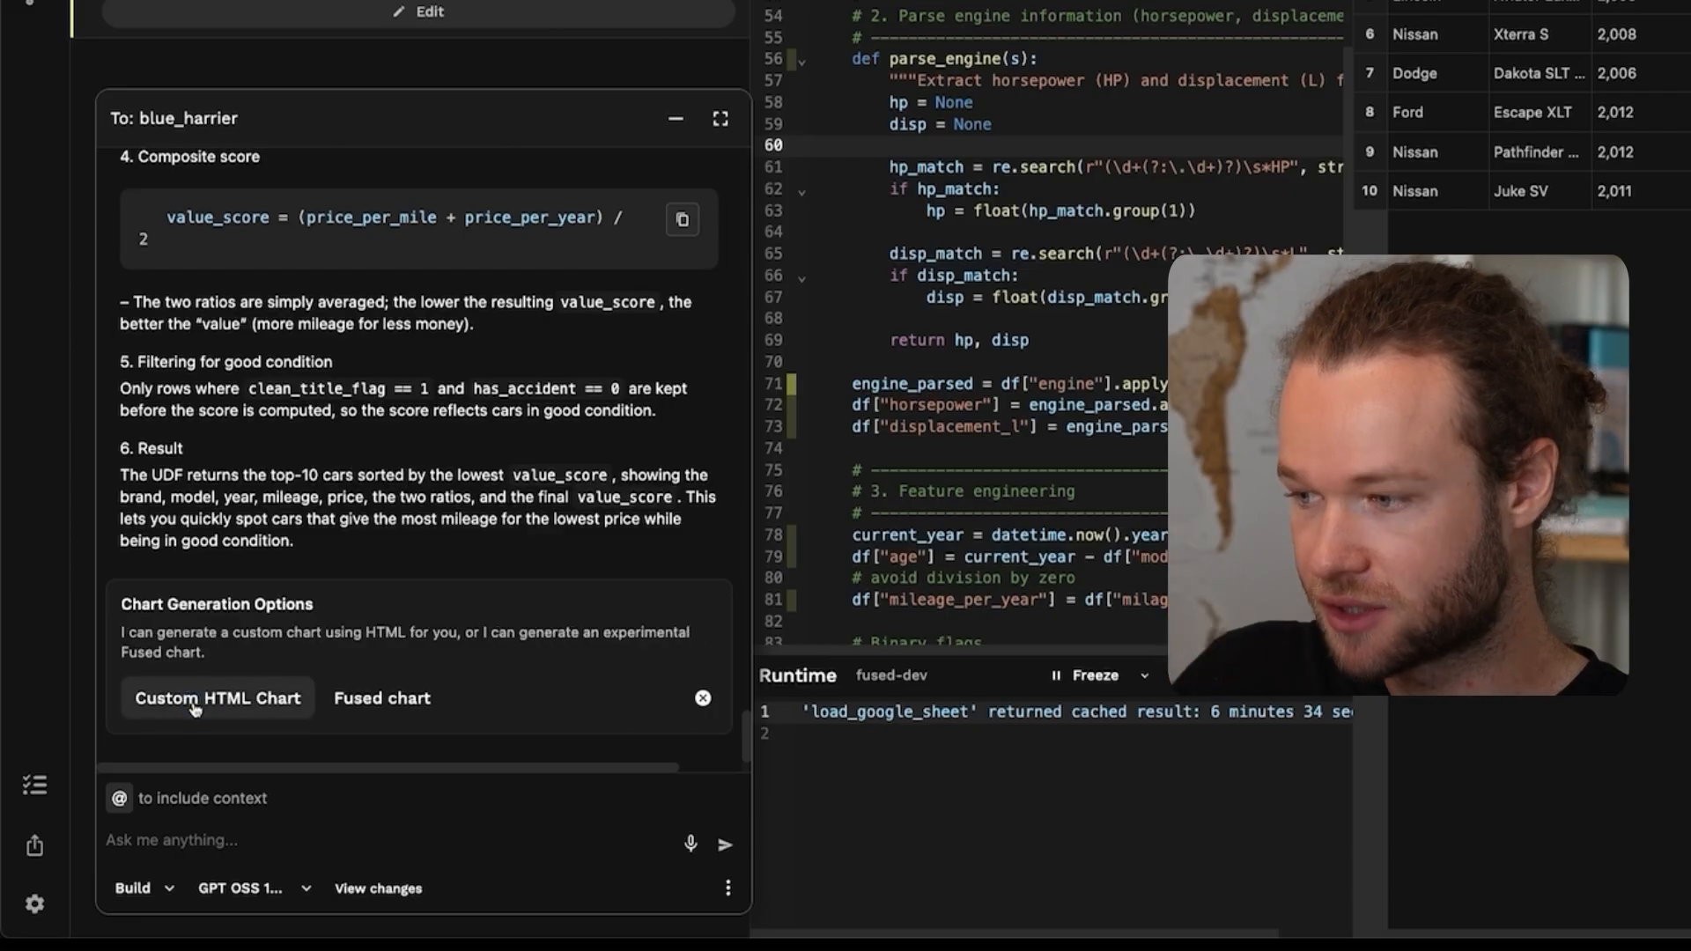
{"action": "left_click", "coordinate": [195, 704]}
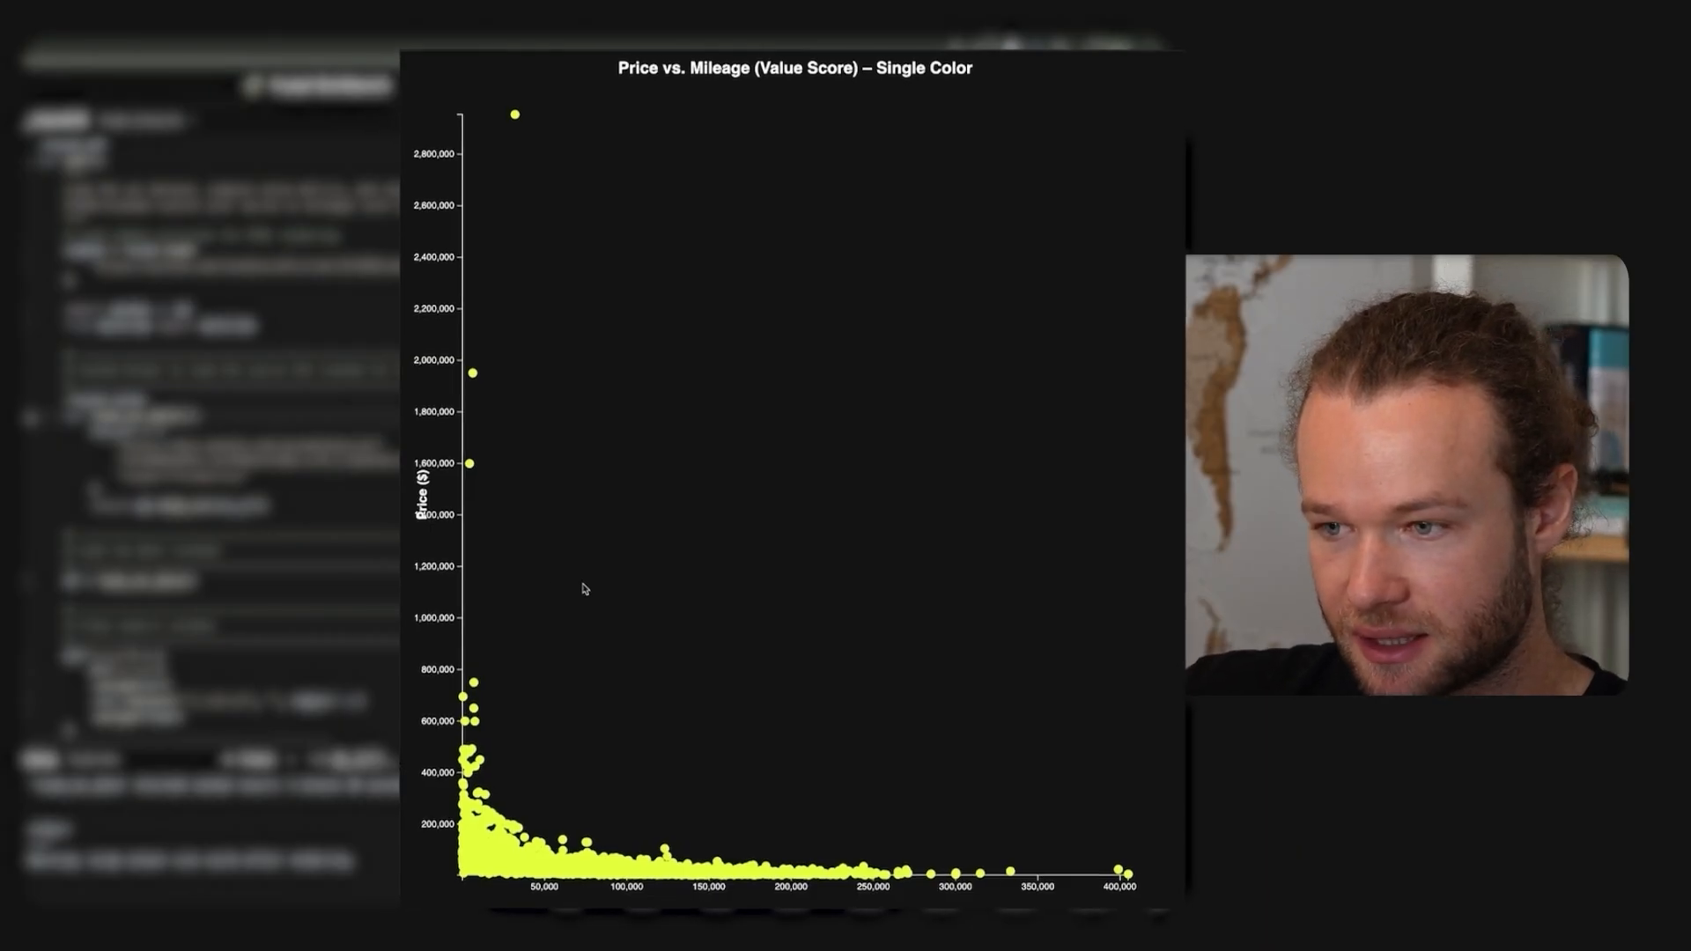
{"action": "mouse_move", "coordinate": [516, 121]}
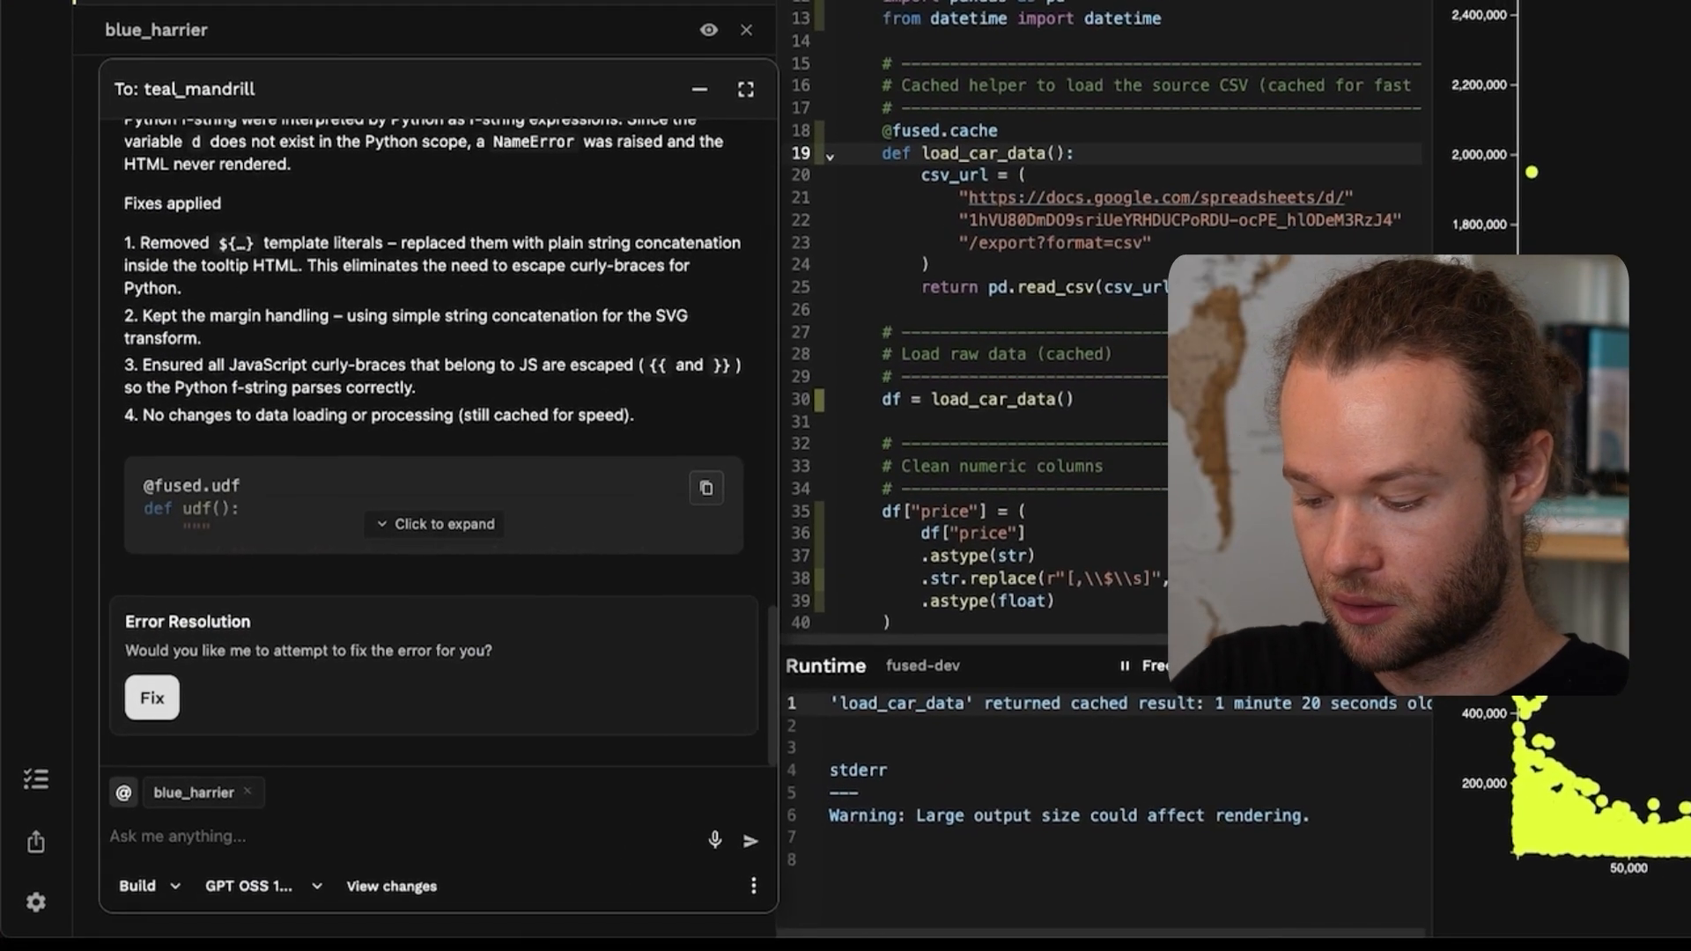
- Ask the assistant to keep only cars priced at most 100k with mileage under 250k
{"action": "type", "text": "Keep only"}
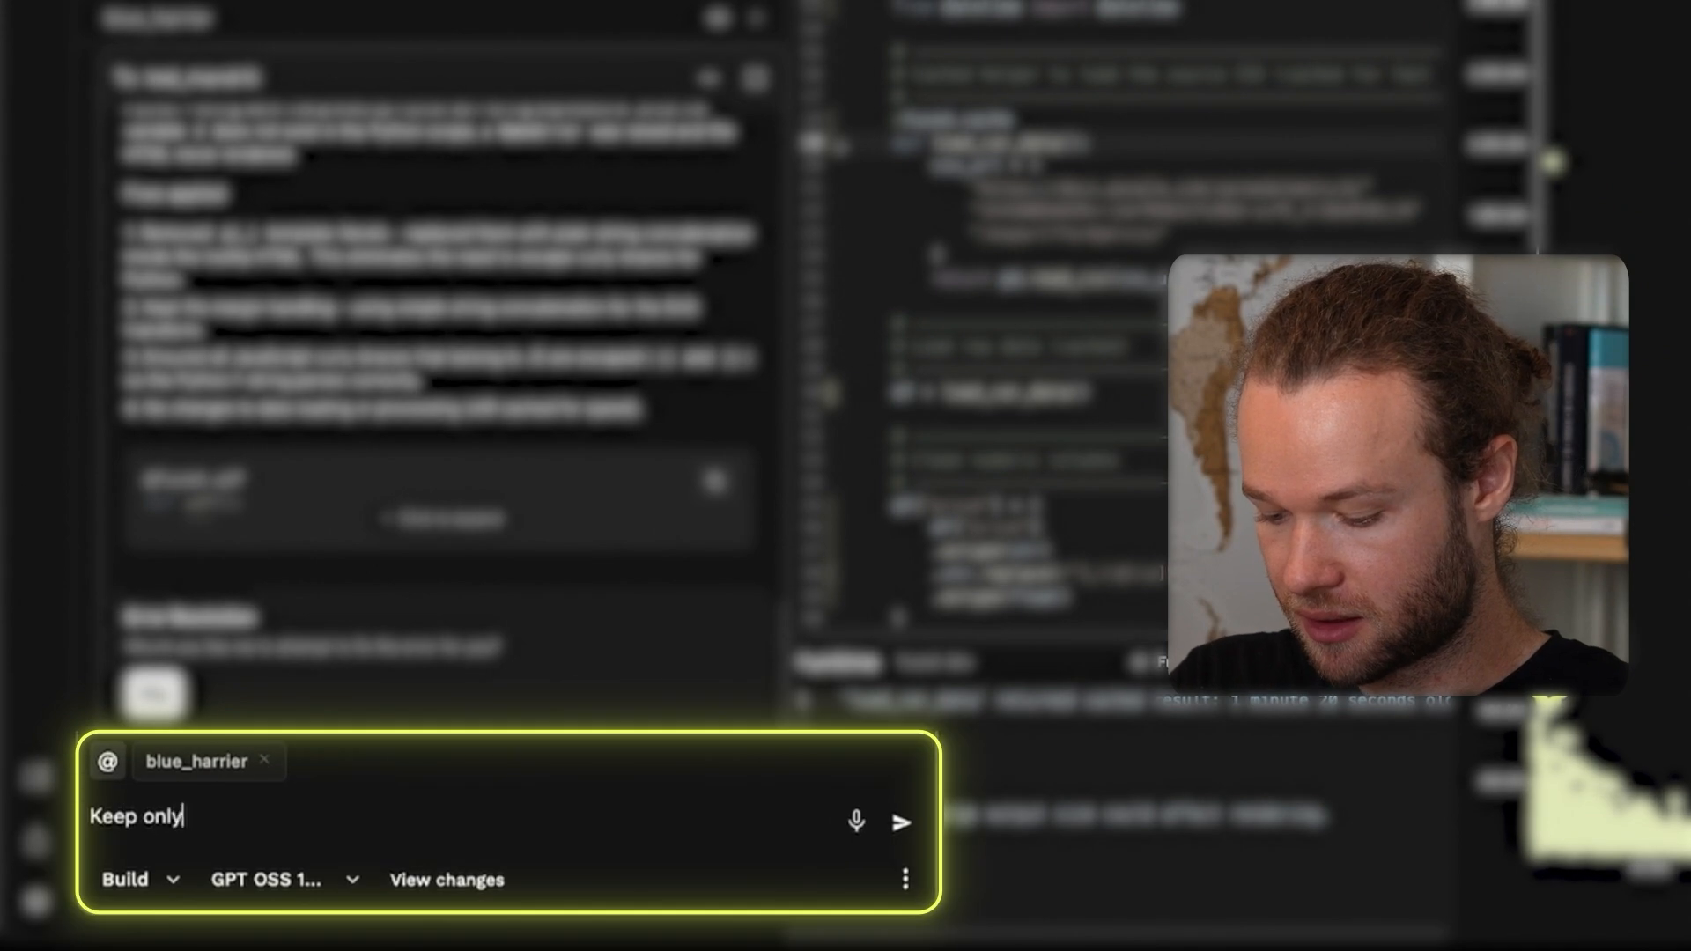
{"action": "type", "text": " cars with at most 300"}
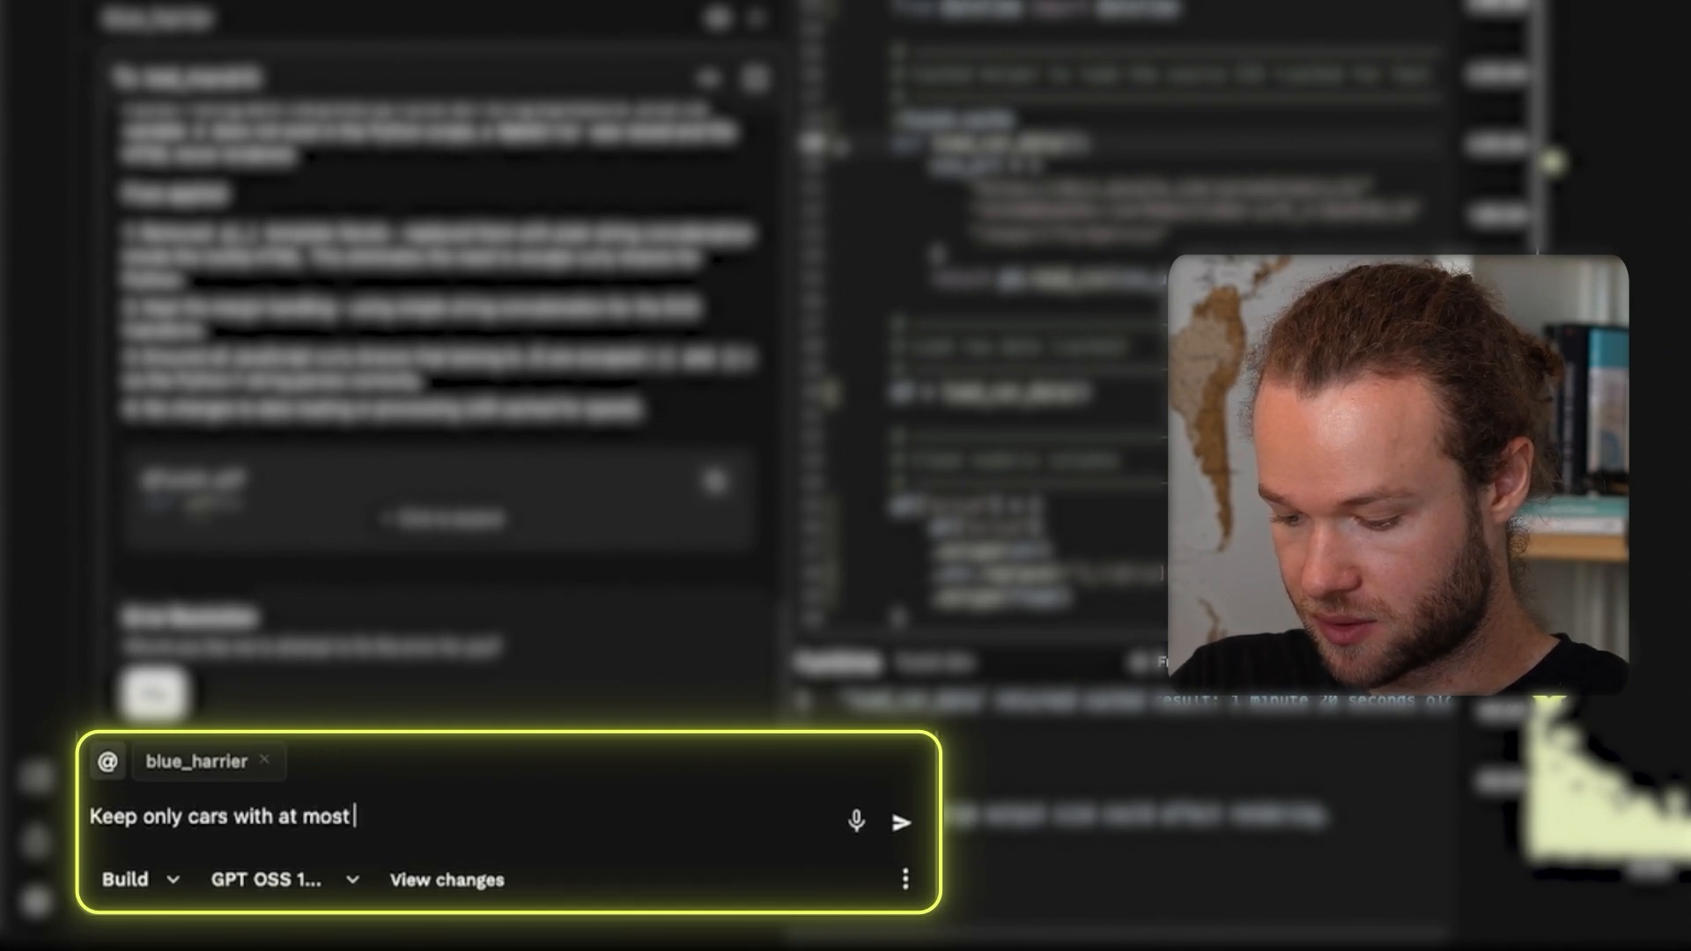
{"action": "key", "text": "BackSpace"}
{"action": "key", "text": "BackSpace"}
{"action": "key", "text": "BackSpace"}
{"action": "type", "text": "100k and le"}
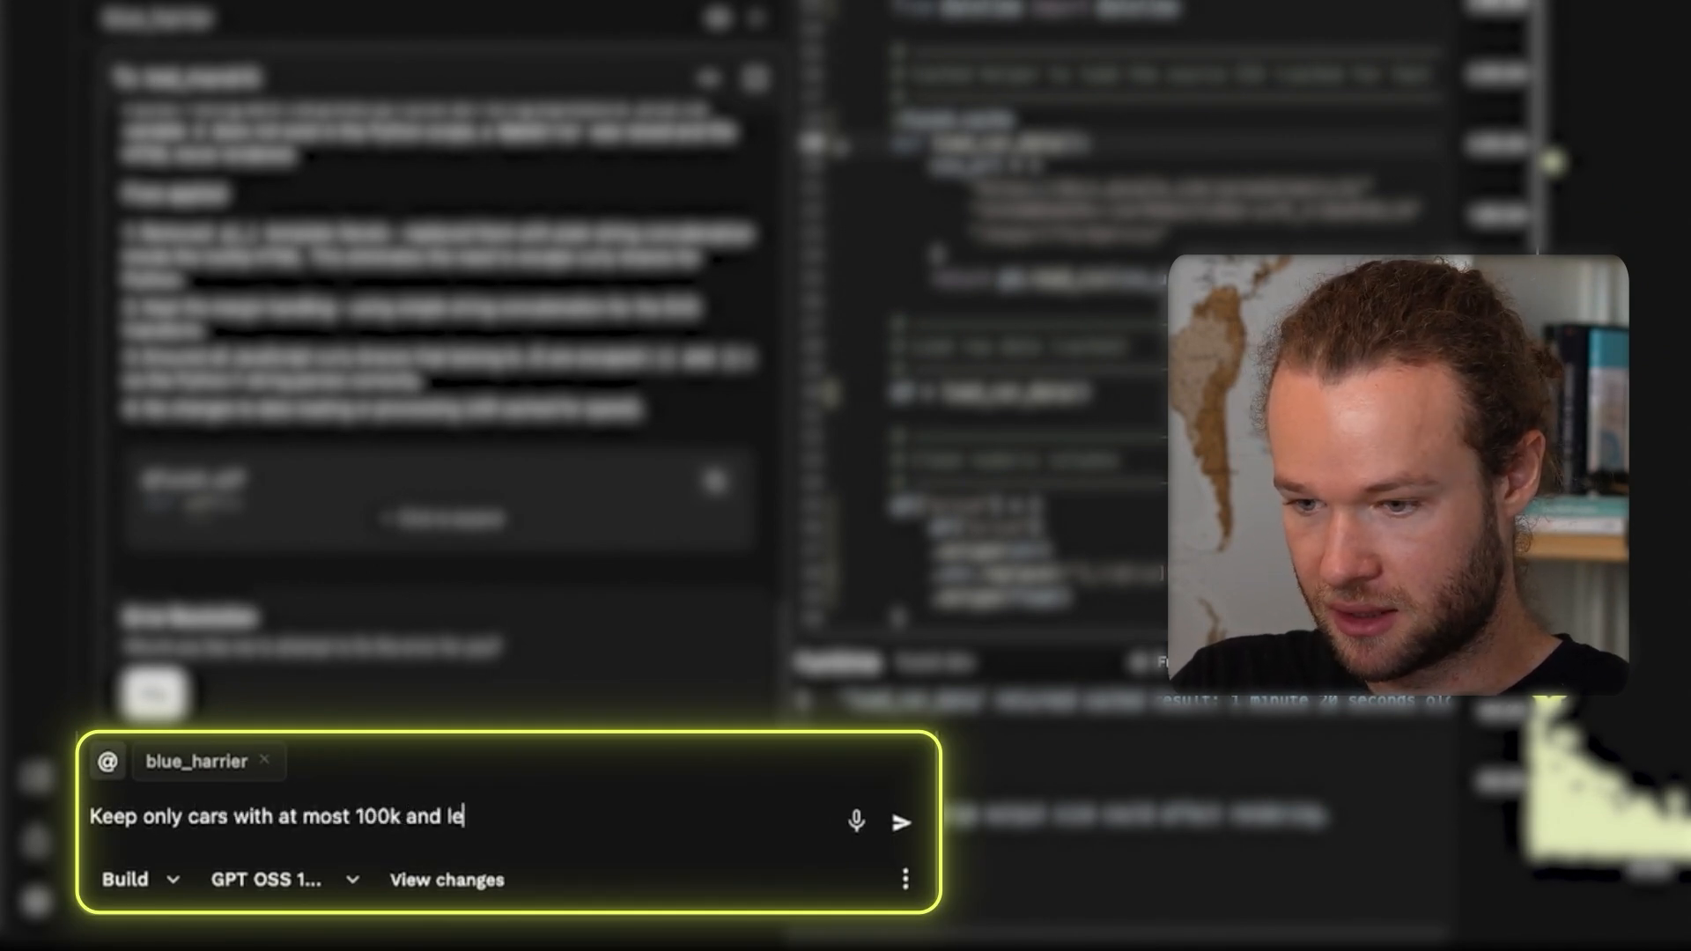
{"action": "type", "text": "ss than 250"}
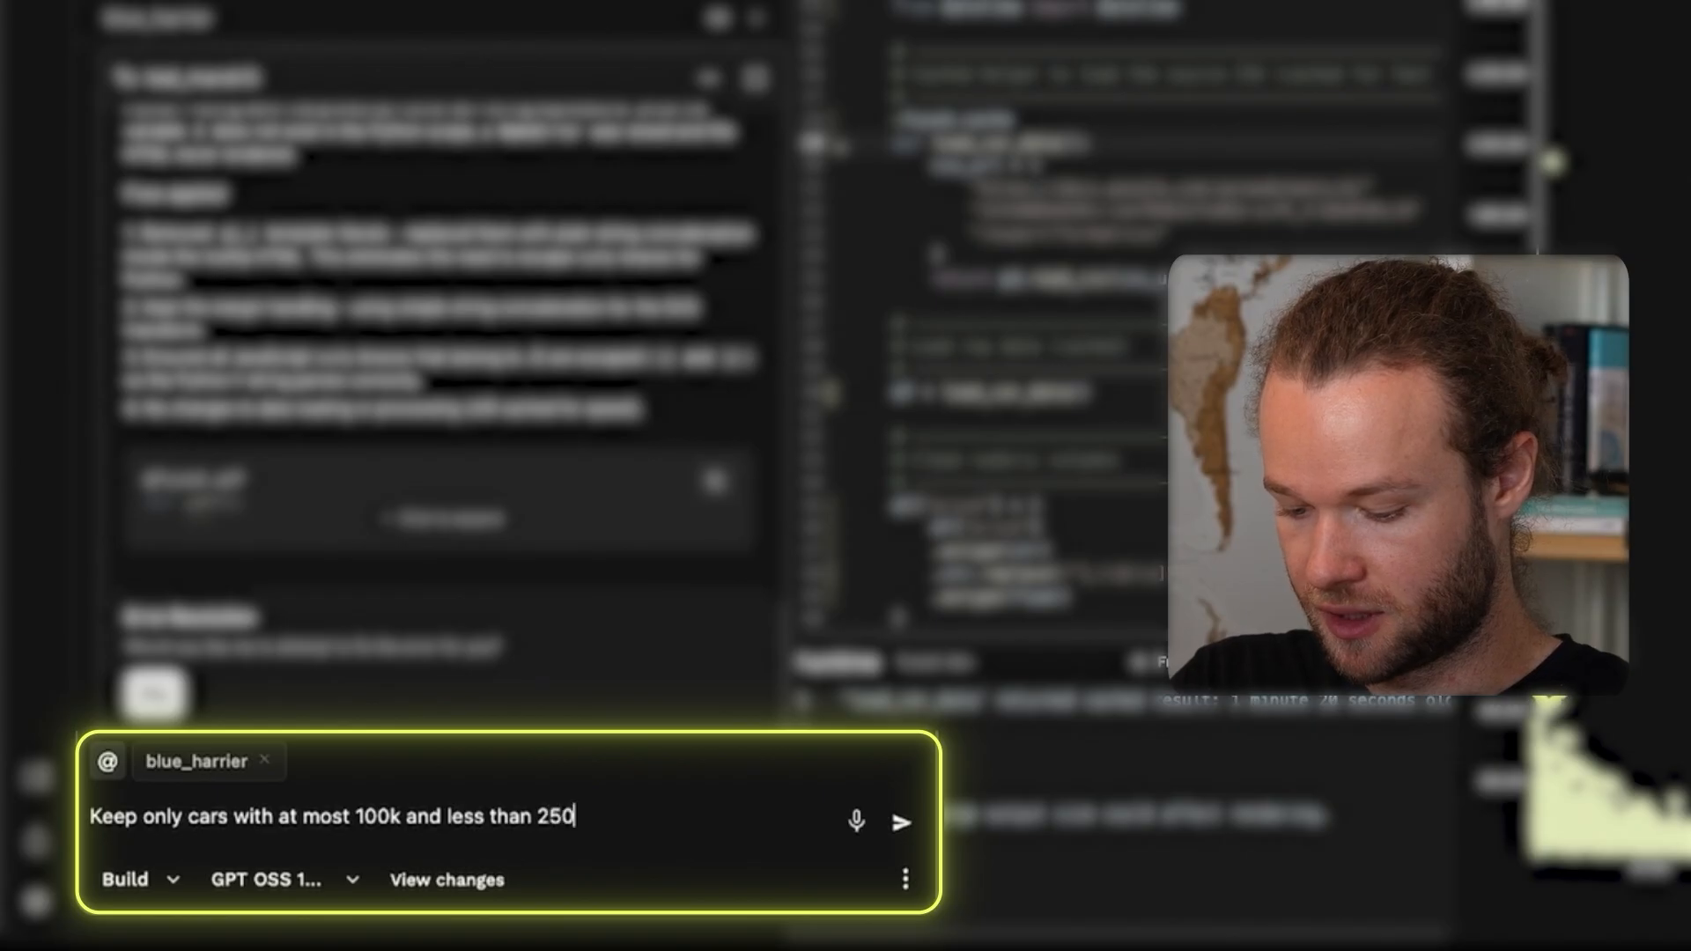
{"action": "type", "text": "k milage"}
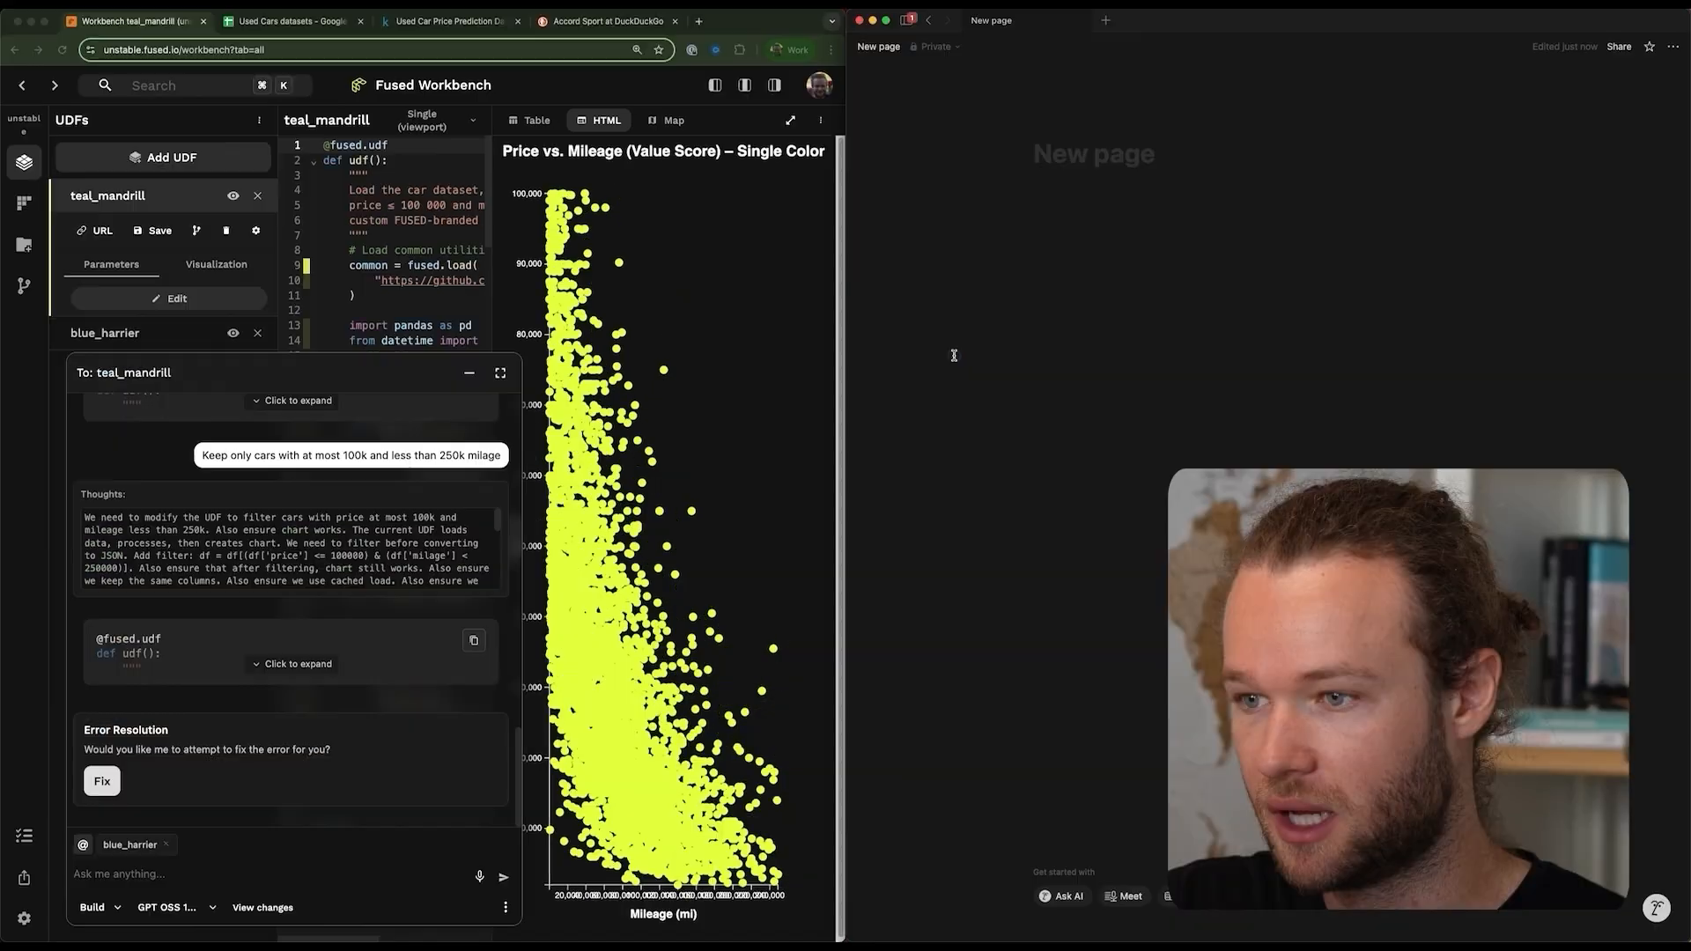
- Title the new Notion page 'Used Car Exploration' and get the chart's shared link
{"action": "left_click", "coordinate": [1059, 164]}
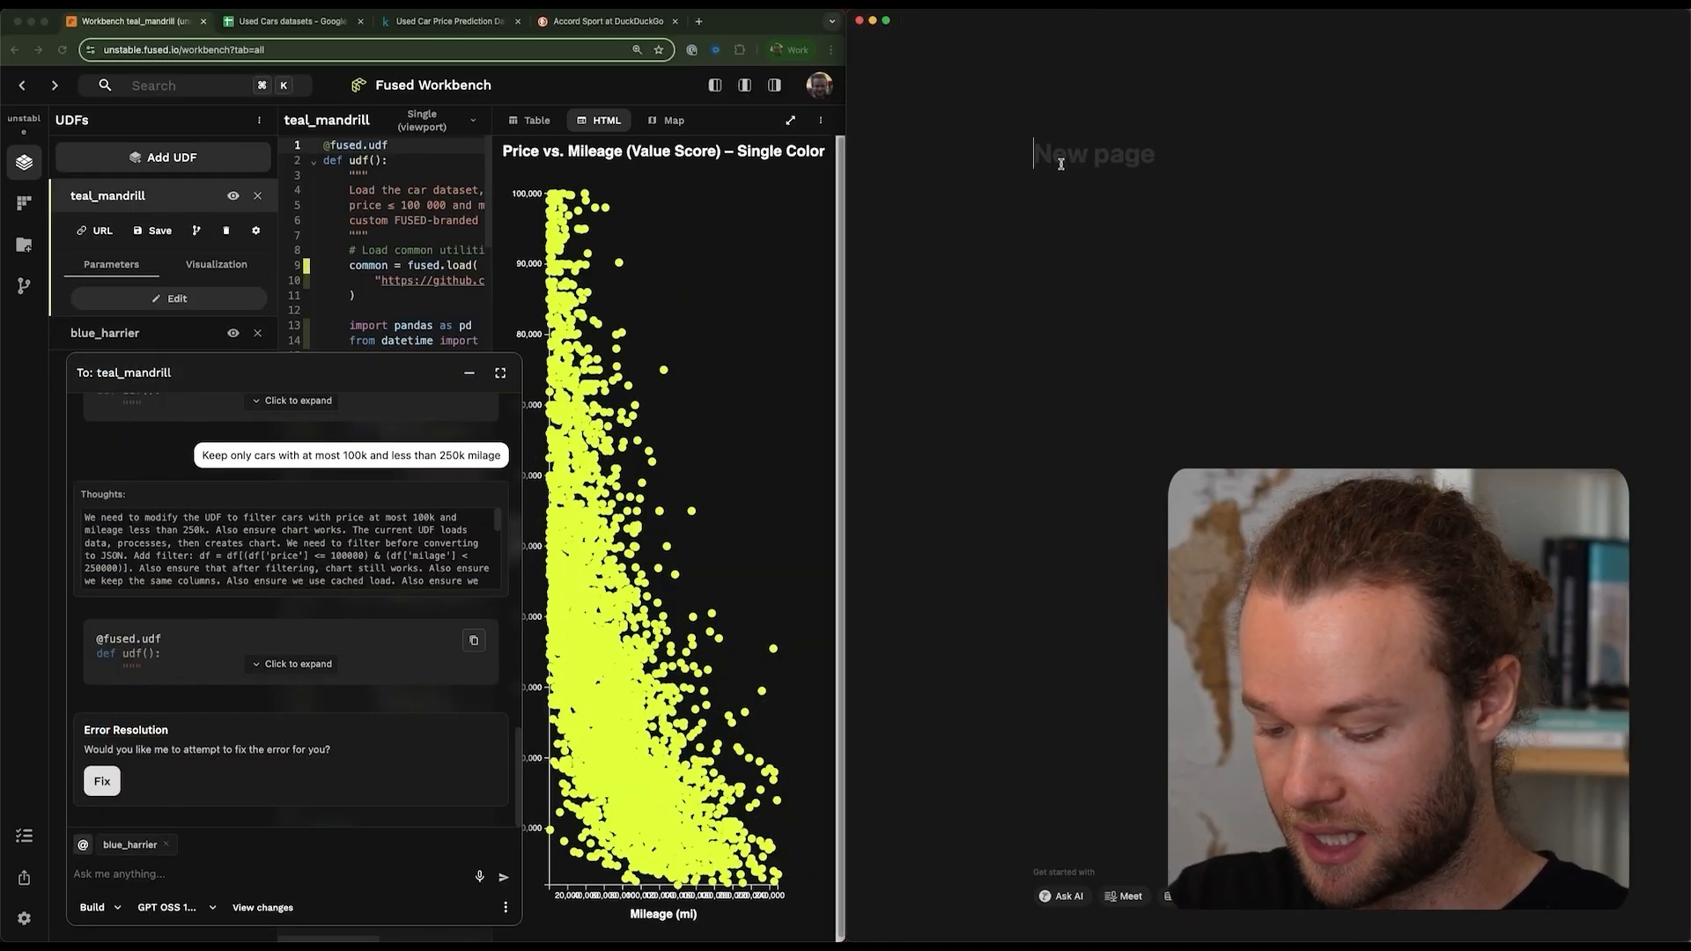
{"action": "type", "text": "Used Car"}
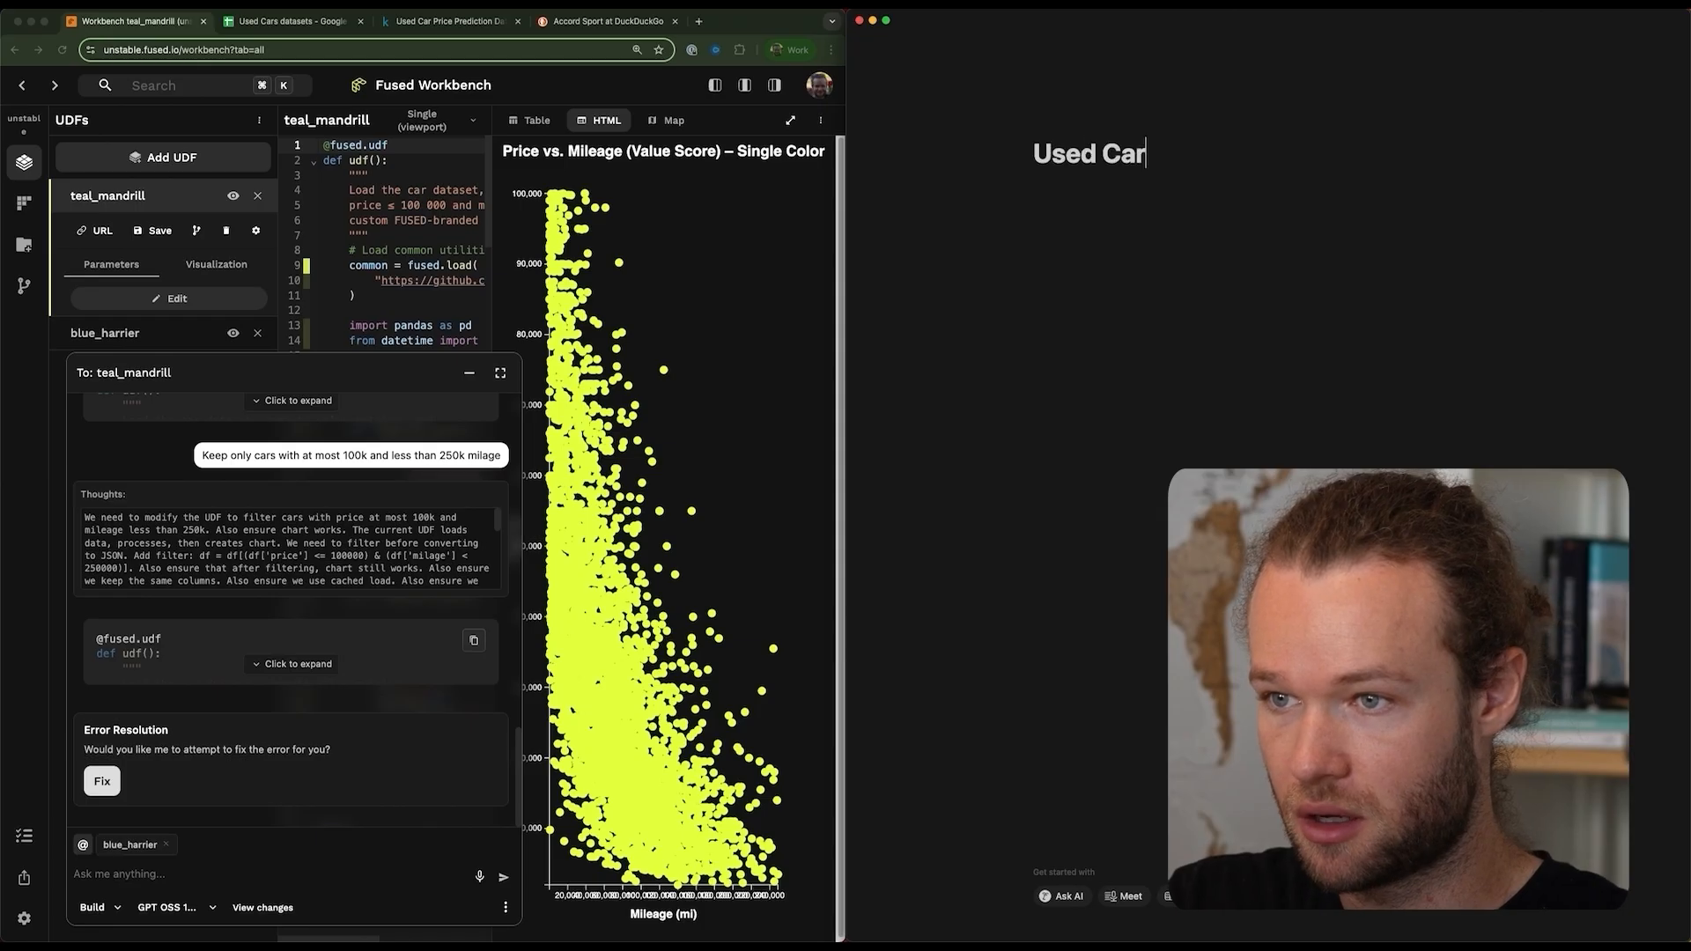
{"action": "type", "text": " Exploration"}
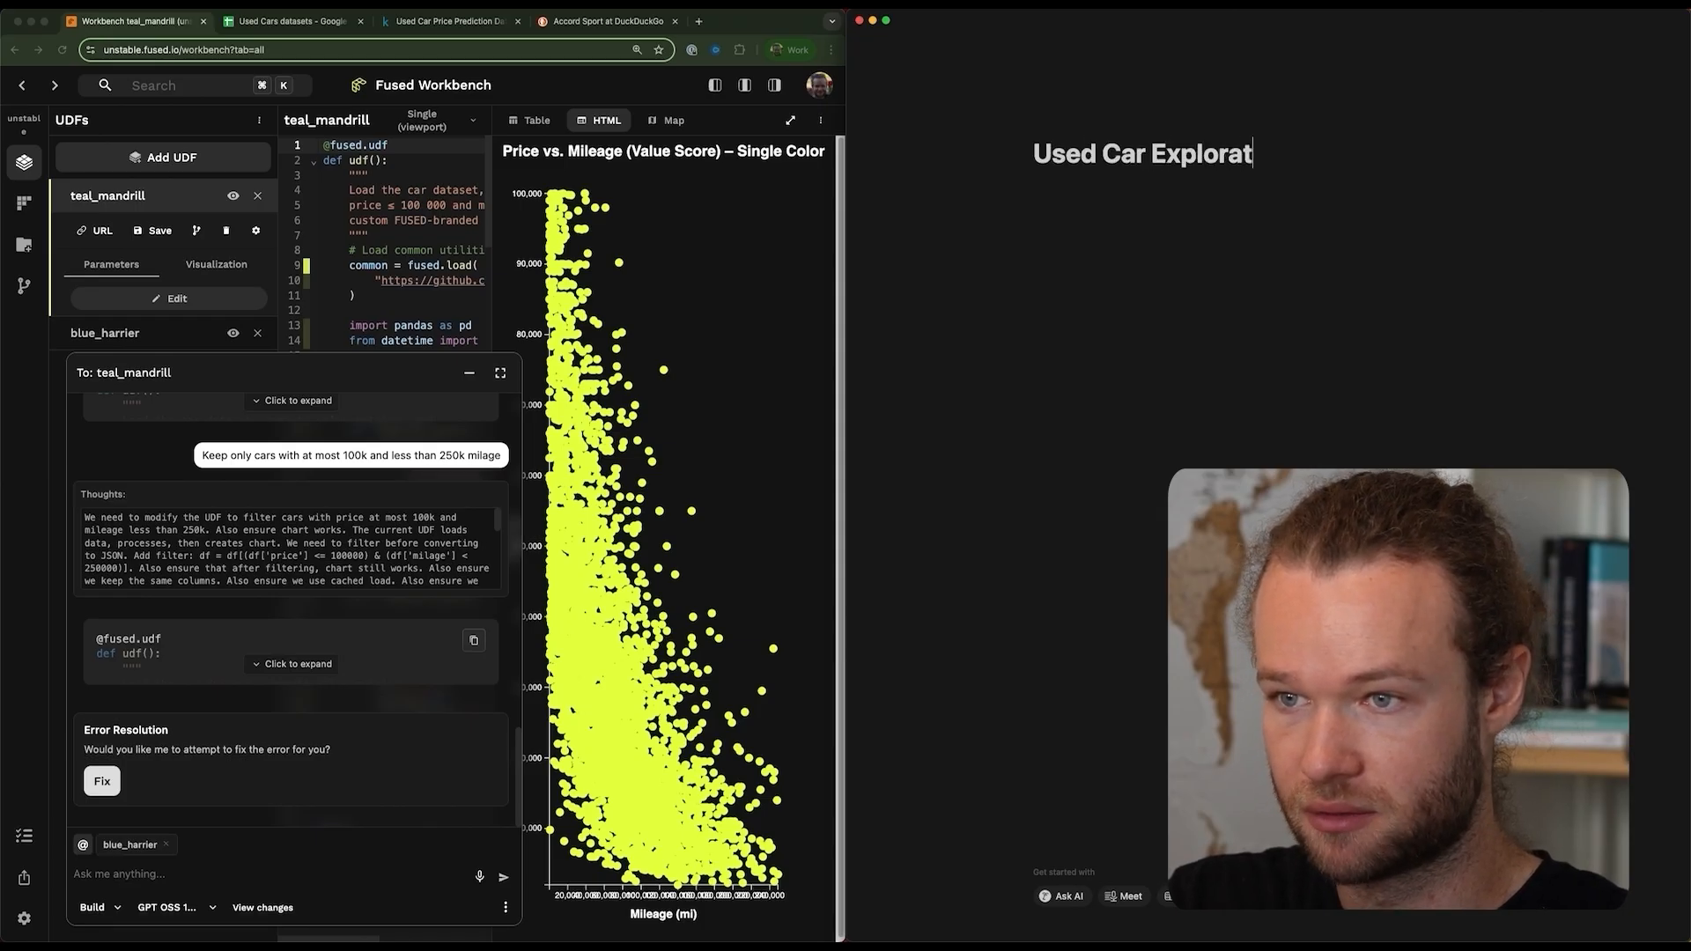
{"action": "left_click", "coordinate": [92, 232]}
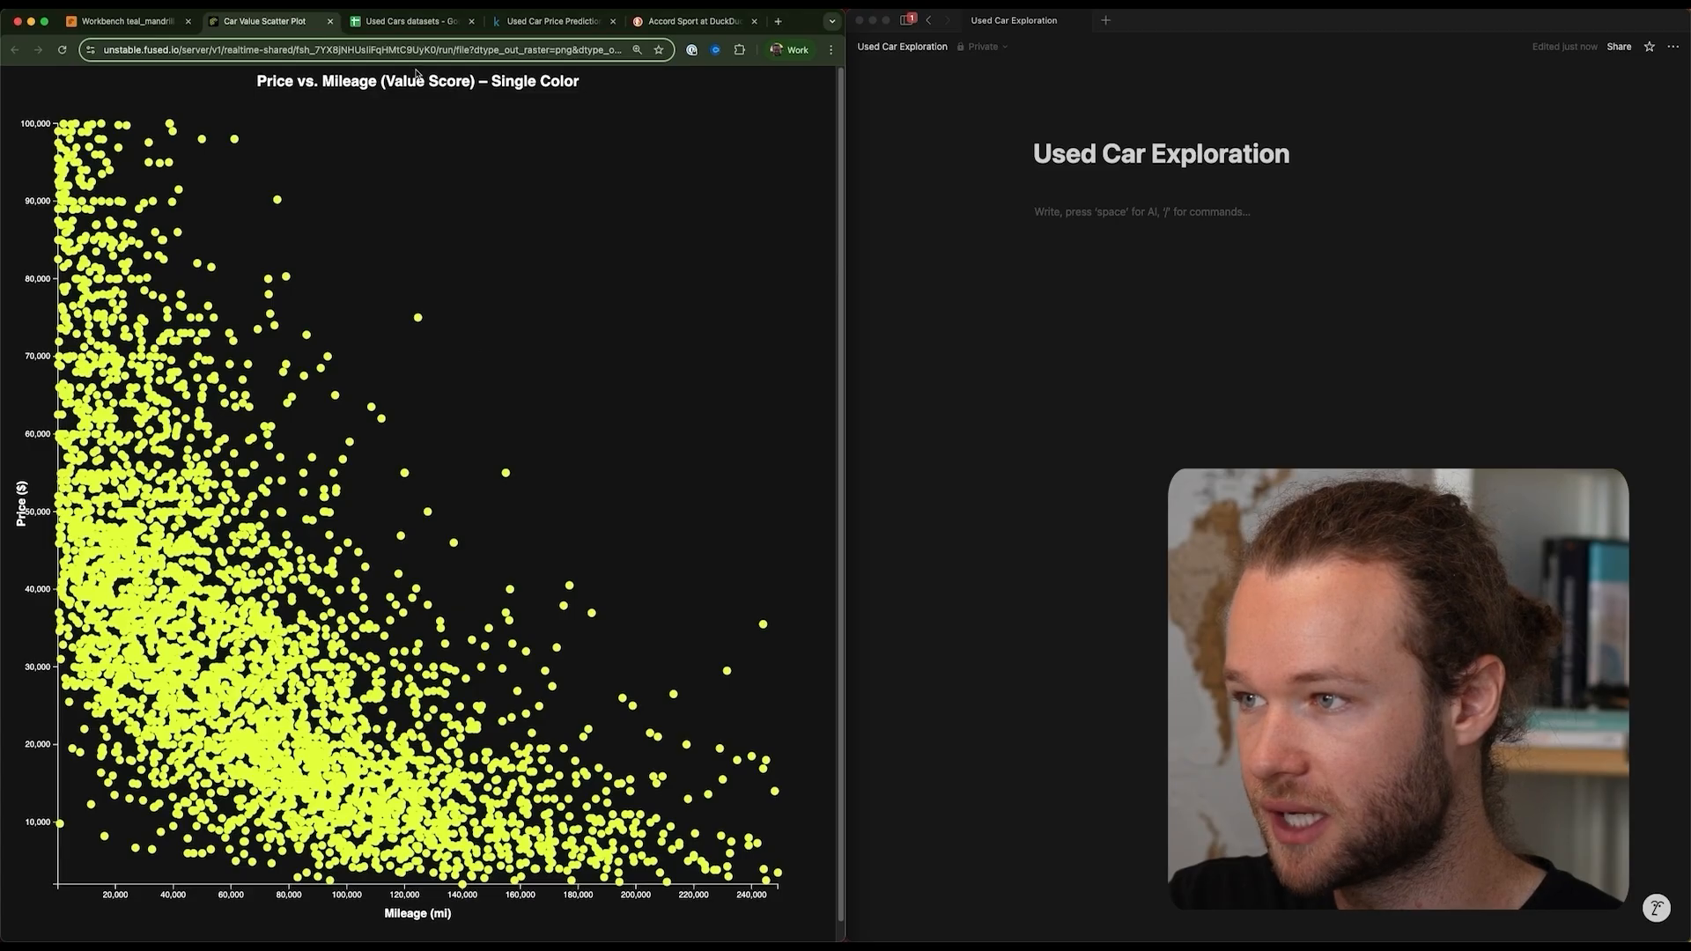
{"action": "left_click", "coordinate": [414, 49]}
- Embed the shared chart link in the Notion page, then ask the assistant to make the points blue
{"action": "left_click", "coordinate": [1207, 223]}
{"action": "type", "text": "https://unstable.fused.io/server/v1/realtime-shared/fsh_7YX8jNHUsliFqHMtC9UyK0/run/file?dtype_out_raster=png&dtype_out_vector=html"}
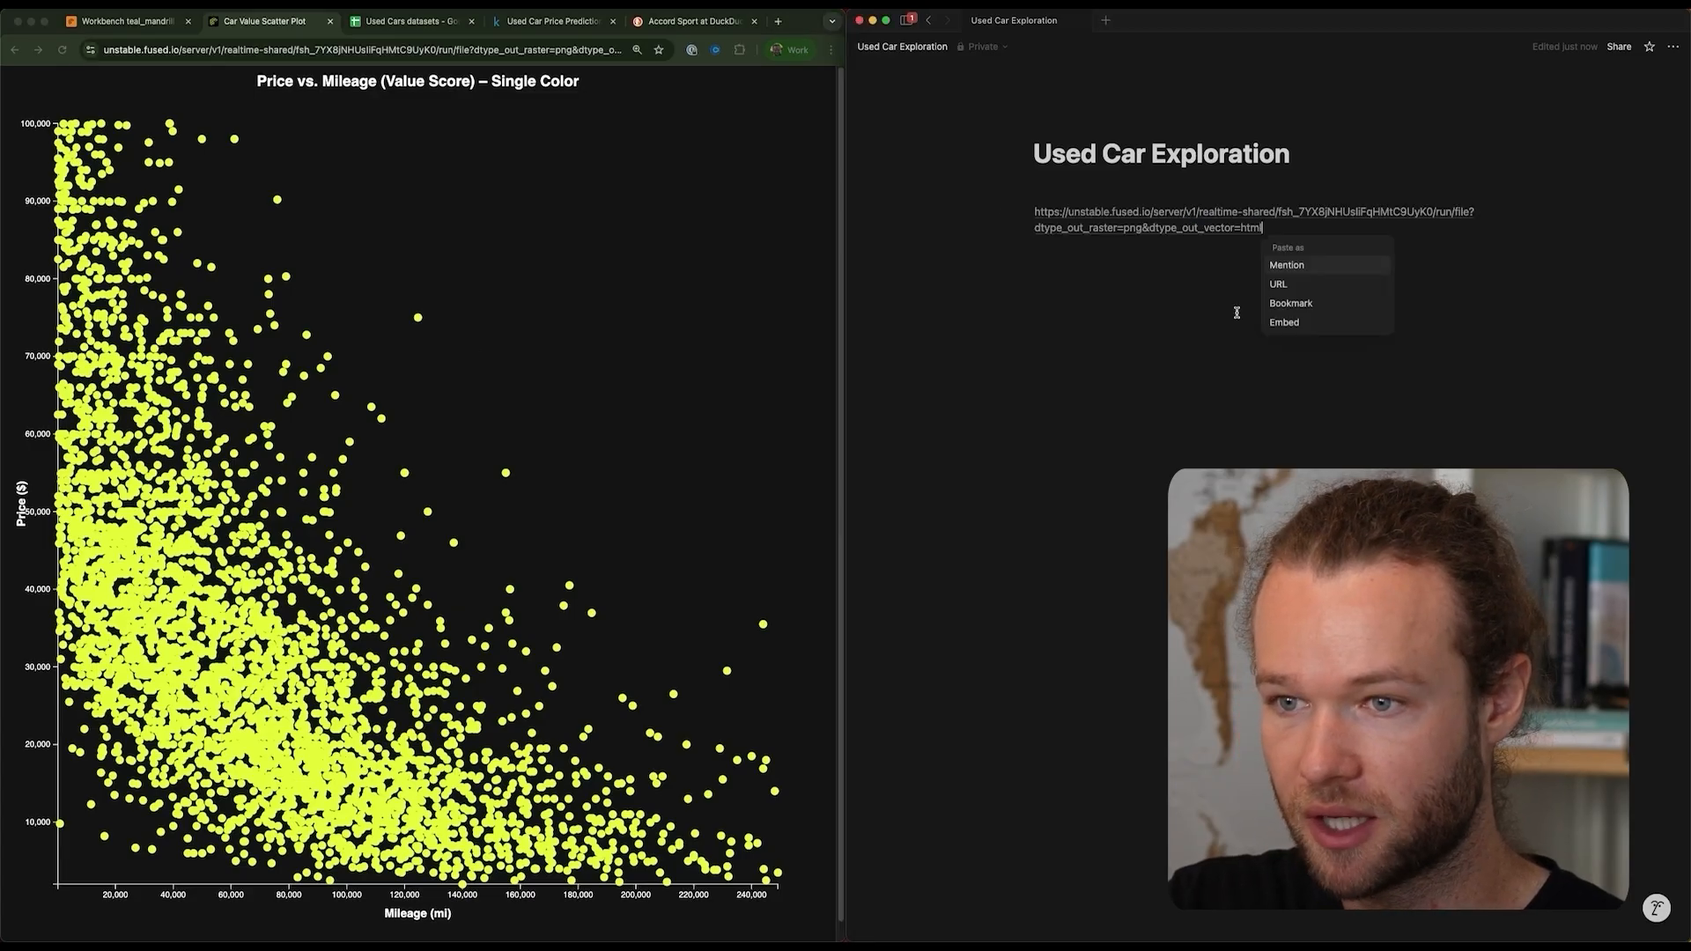
{"action": "left_click", "coordinate": [1273, 325]}
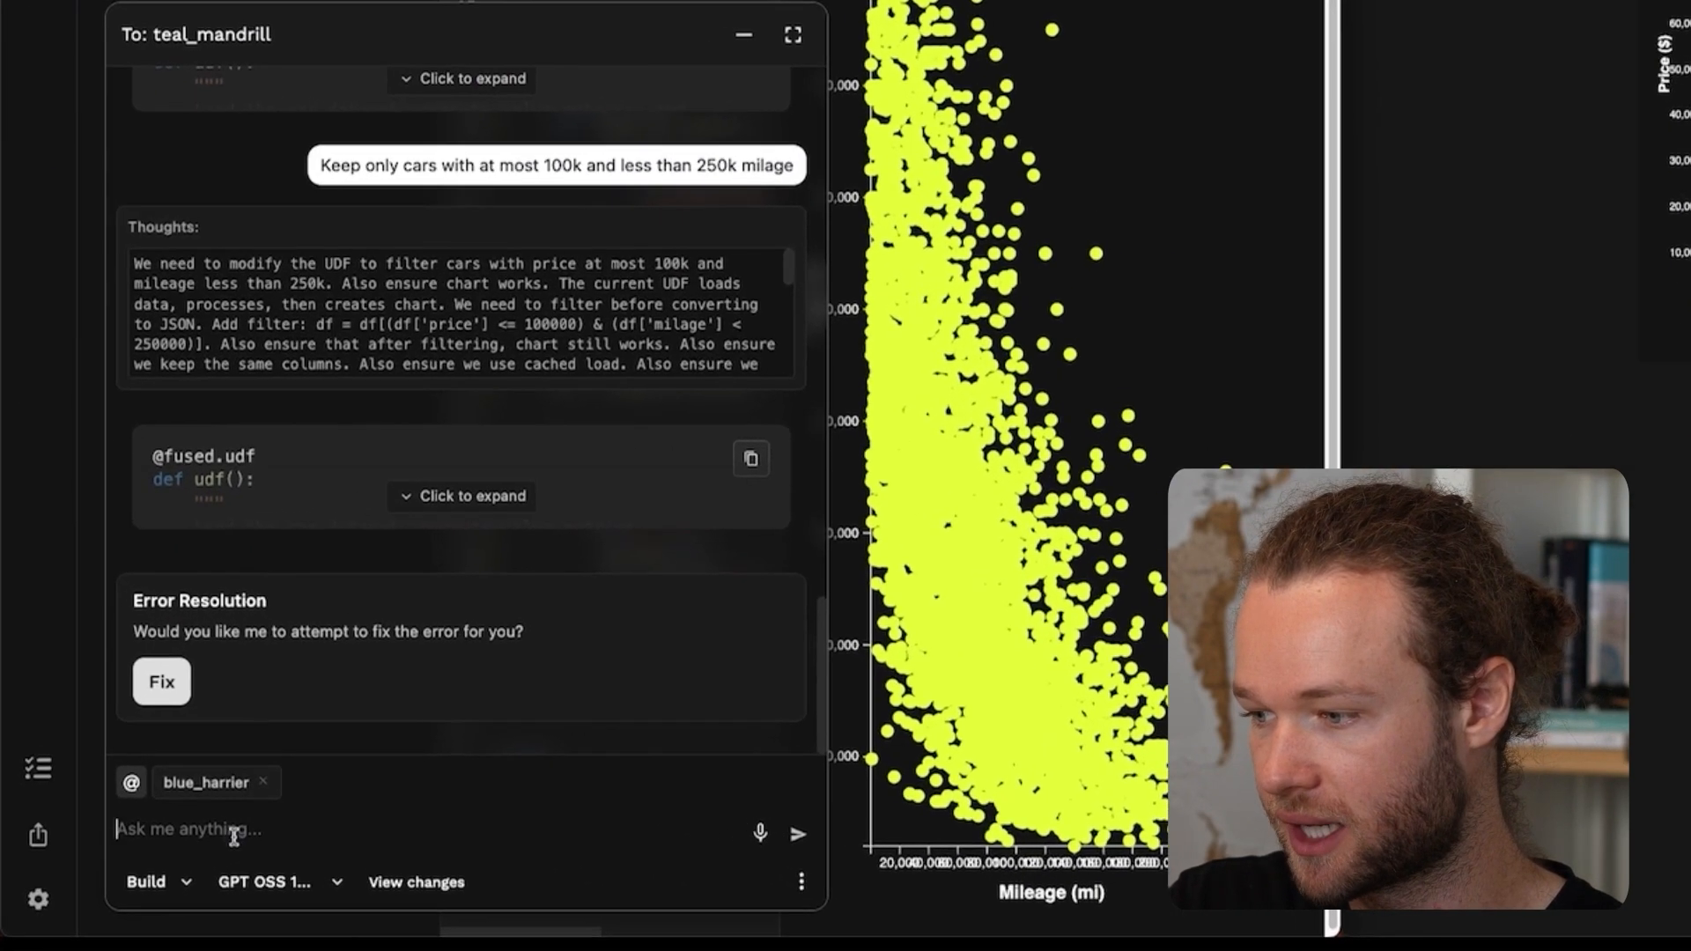
{"action": "type", "text": "Make the points "}
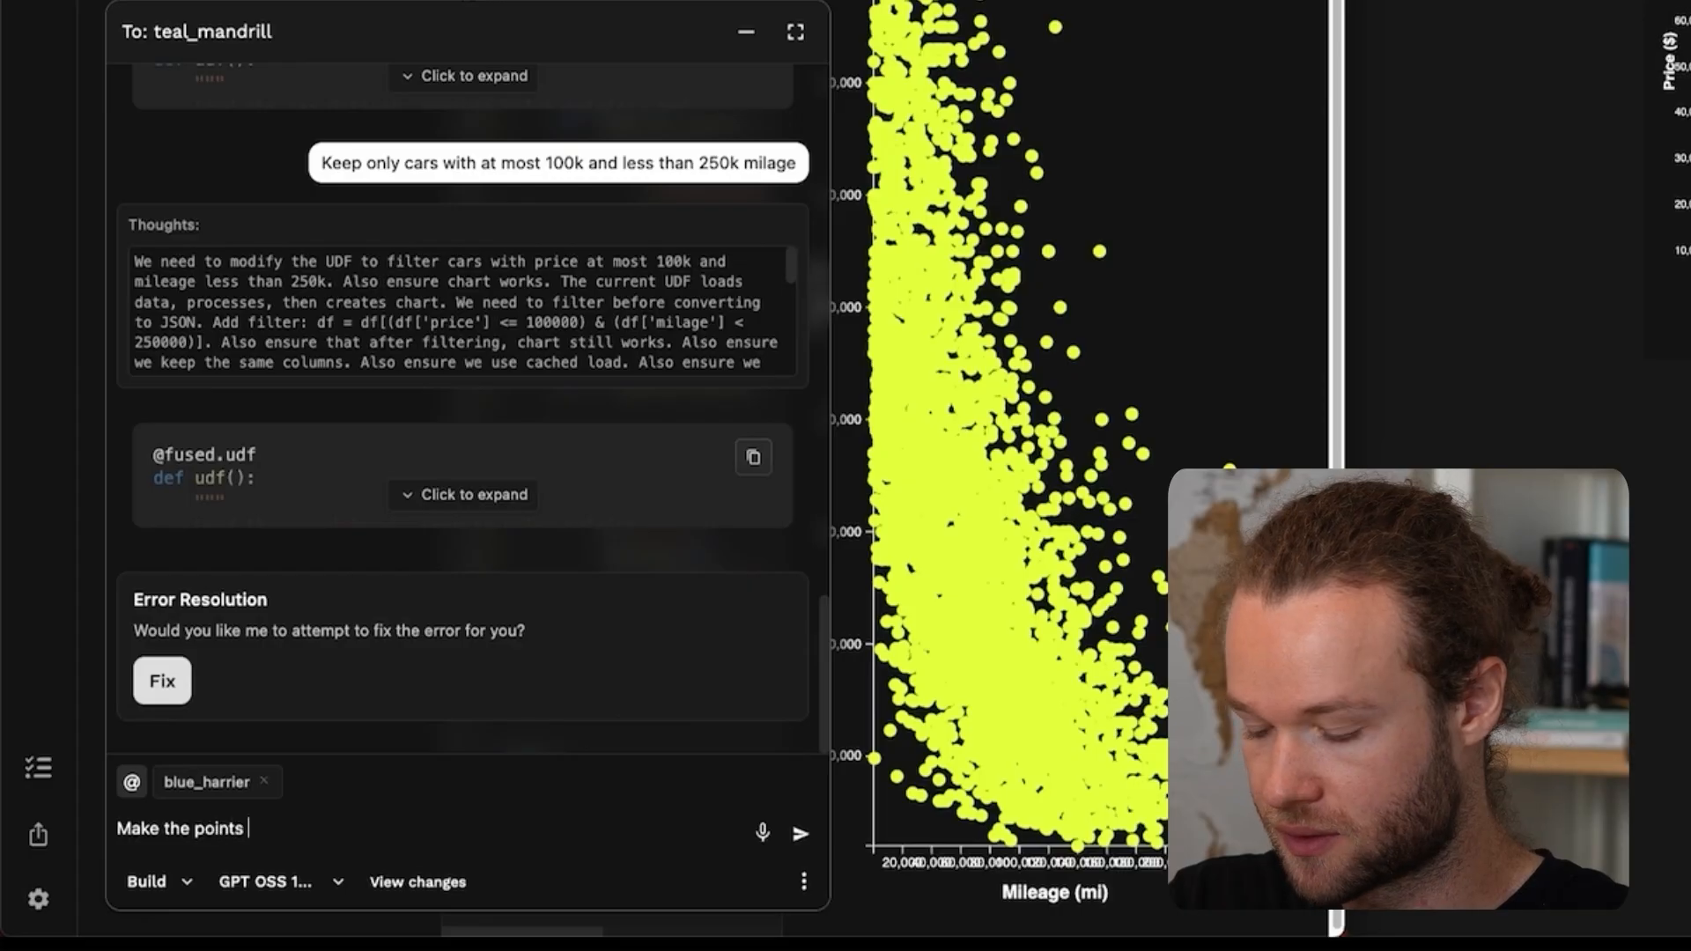
{"action": "type", "text": "blue"}
{"action": "key", "text": "Return"}
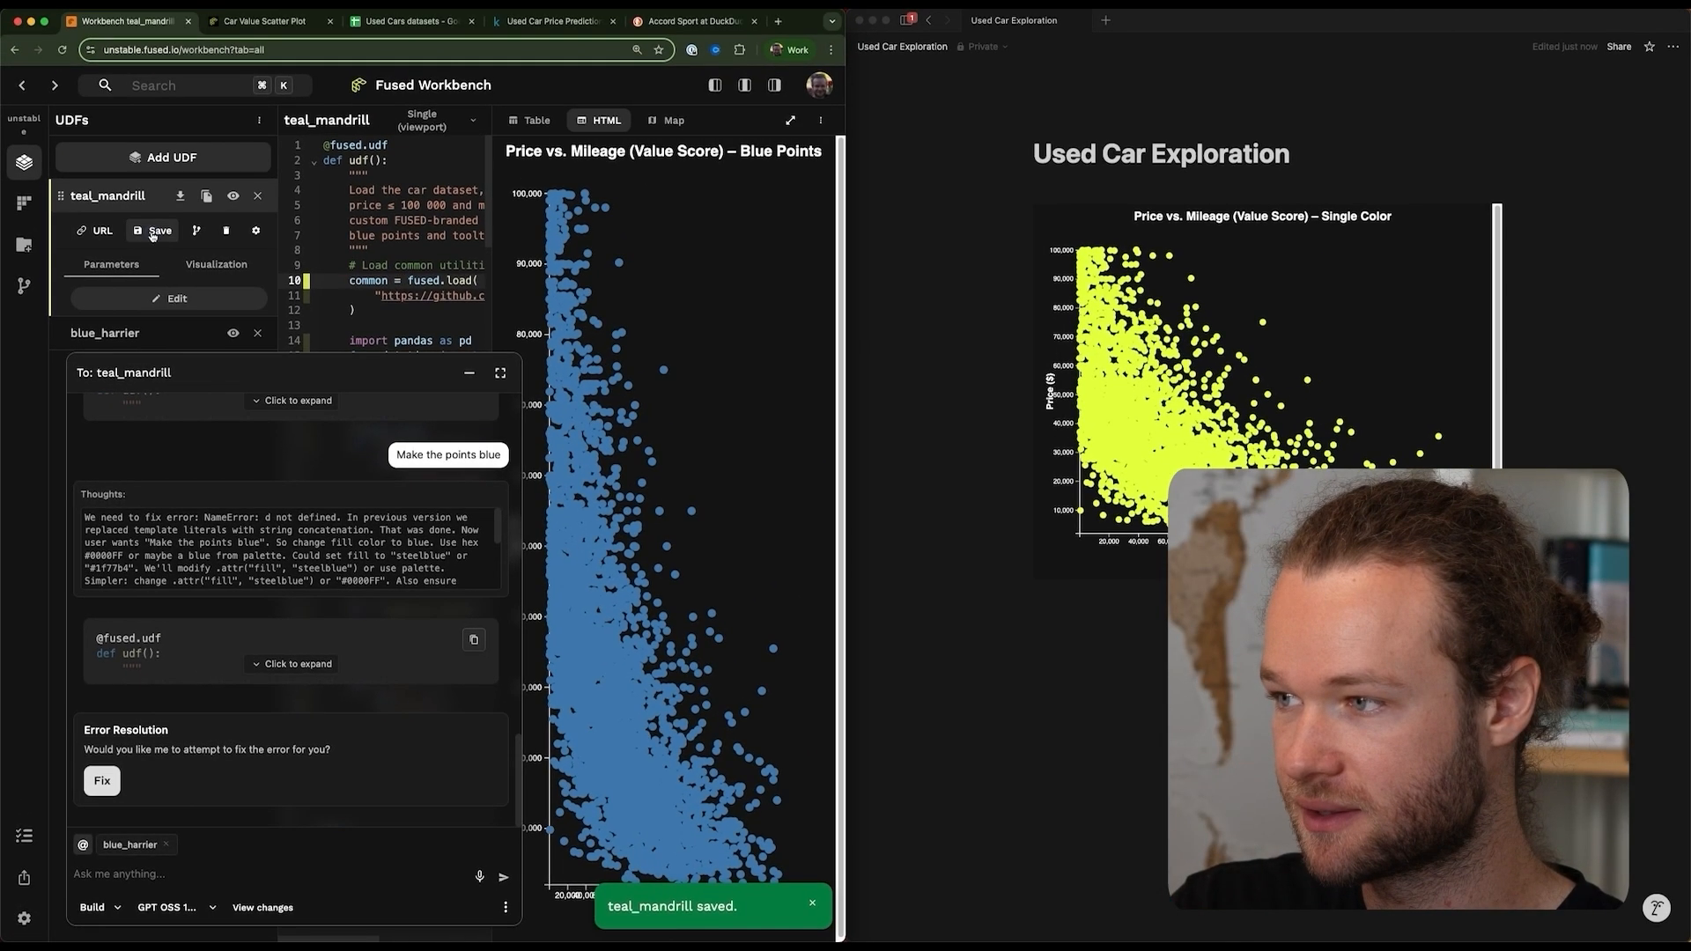
- Replace the outdated yellow chart embed with the re-shared blue chart, then close the chart tab
{"action": "left_click", "coordinate": [1497, 210]}
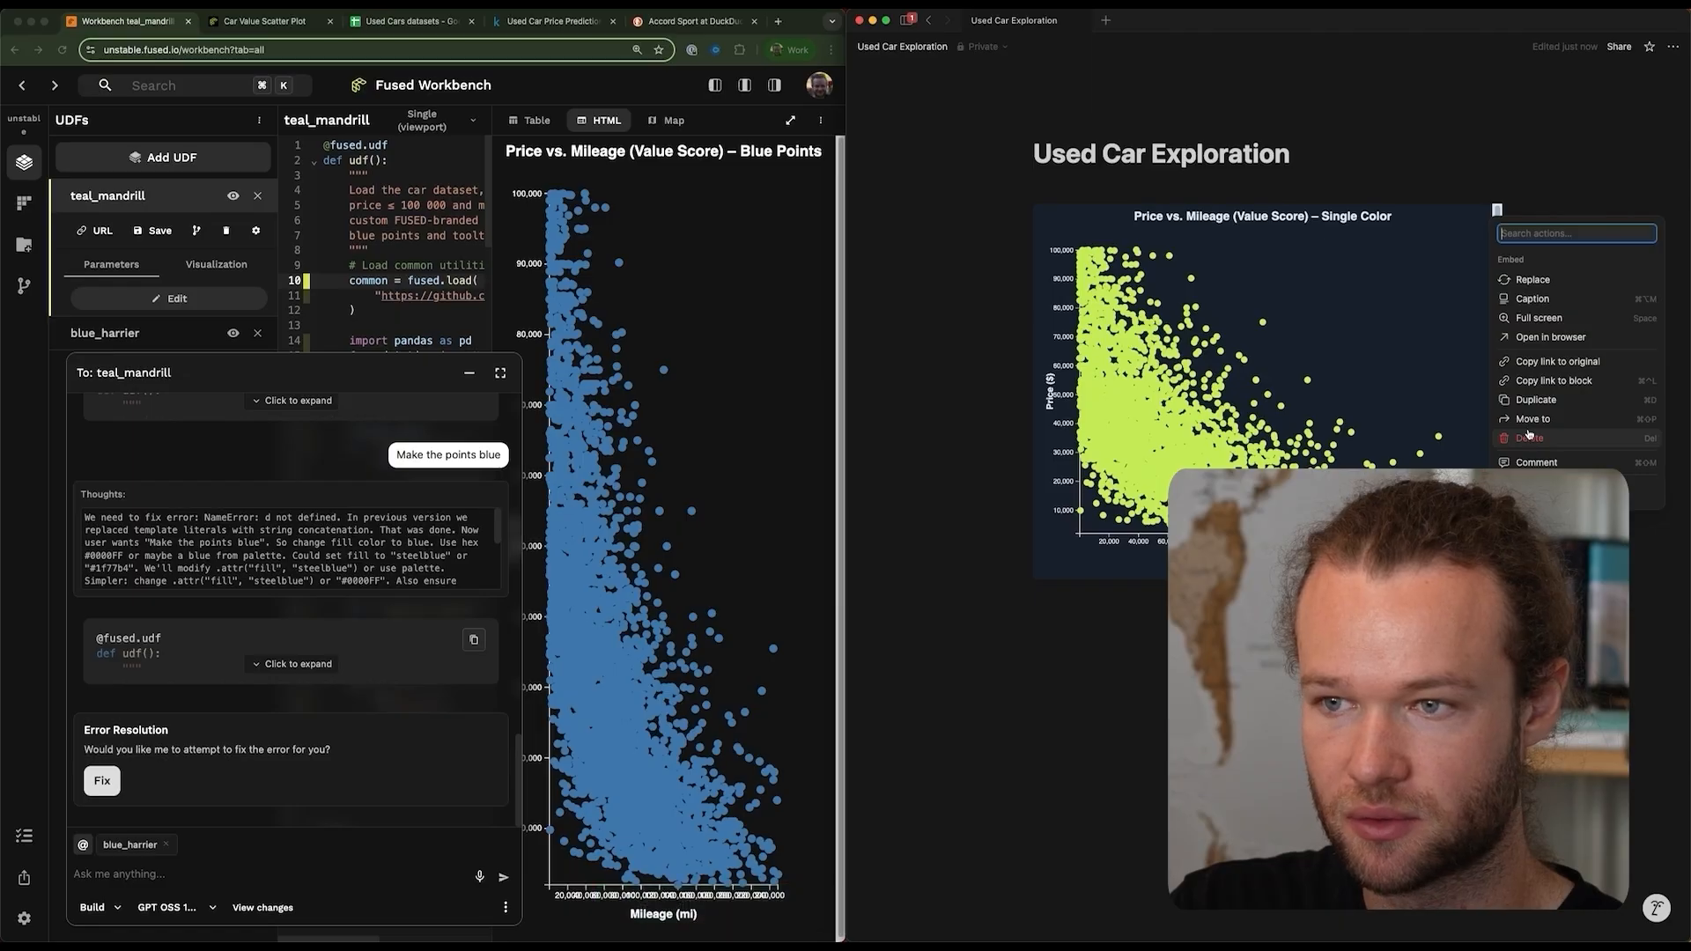
{"action": "left_click", "coordinate": [1550, 337]}
{"action": "left_click", "coordinate": [191, 51]}
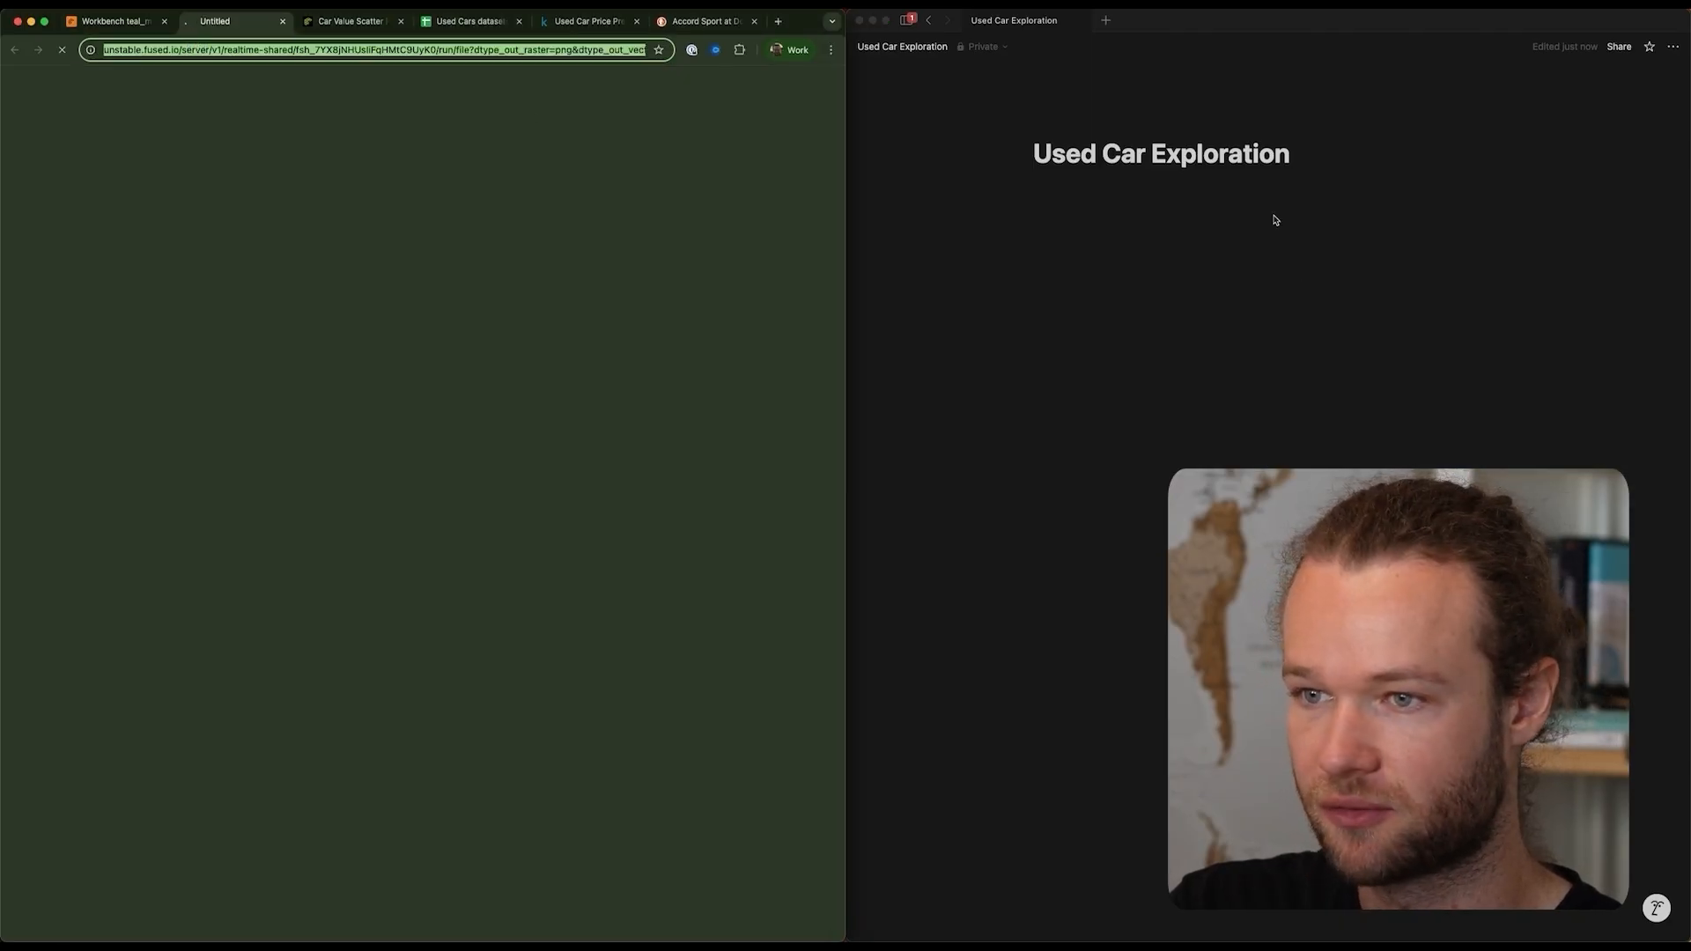
{"action": "key", "text": "super+c"}
{"action": "left_click", "coordinate": [1166, 230]}
{"action": "key", "text": "super+v"}
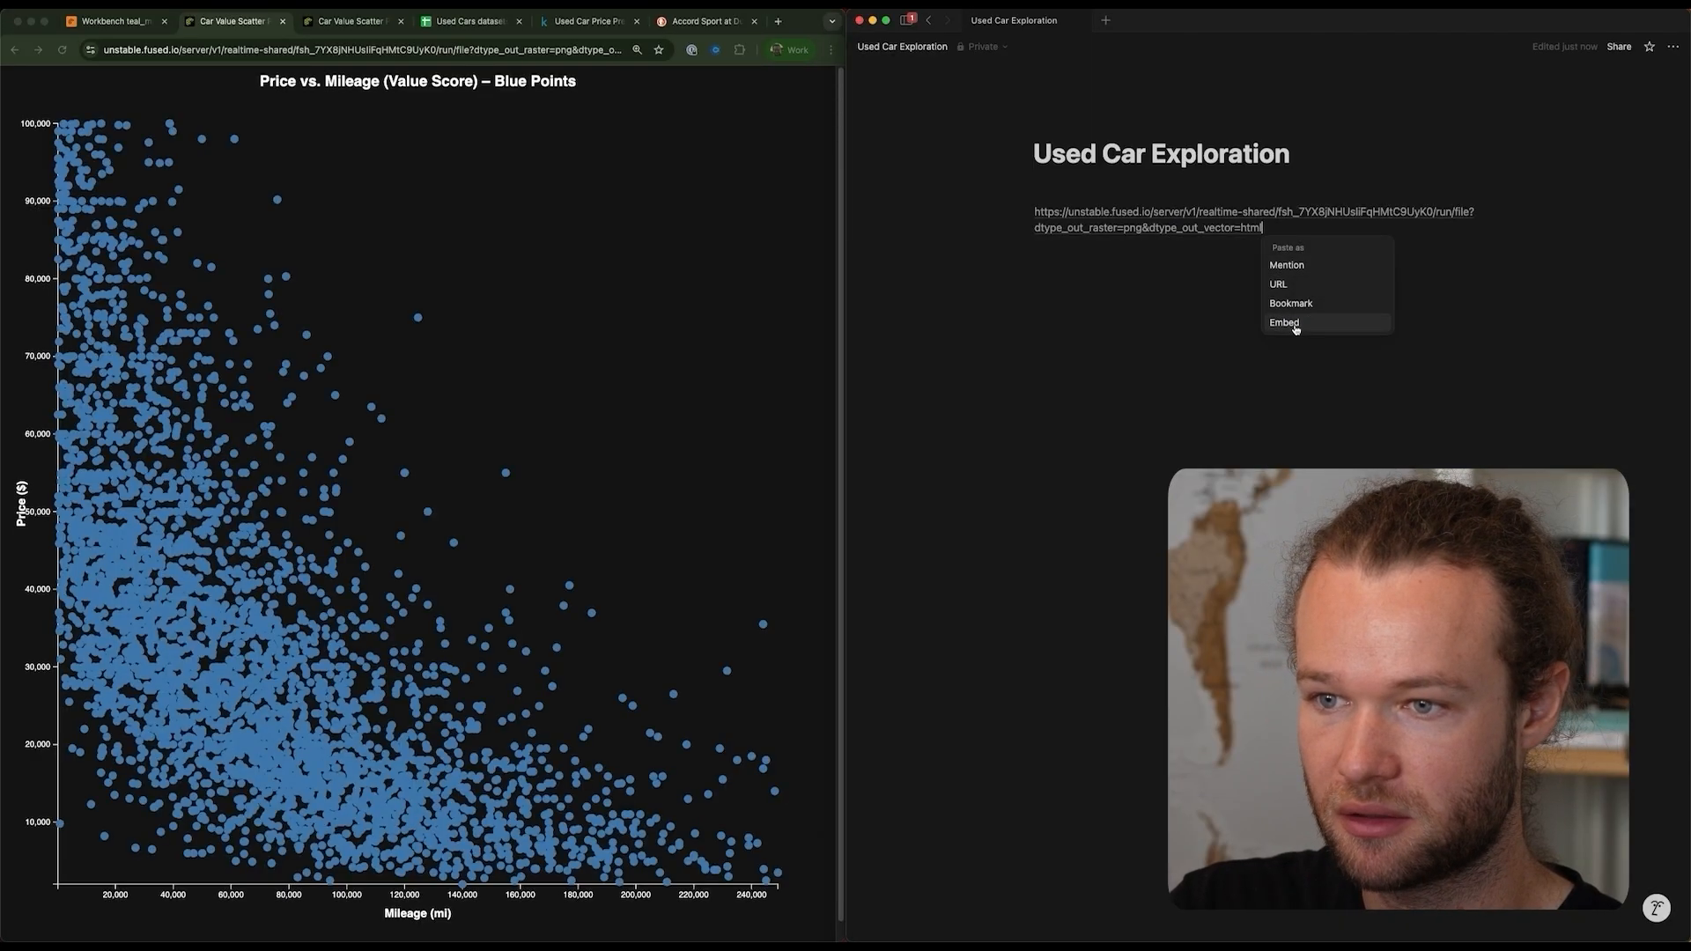
{"action": "left_click", "coordinate": [1295, 325]}
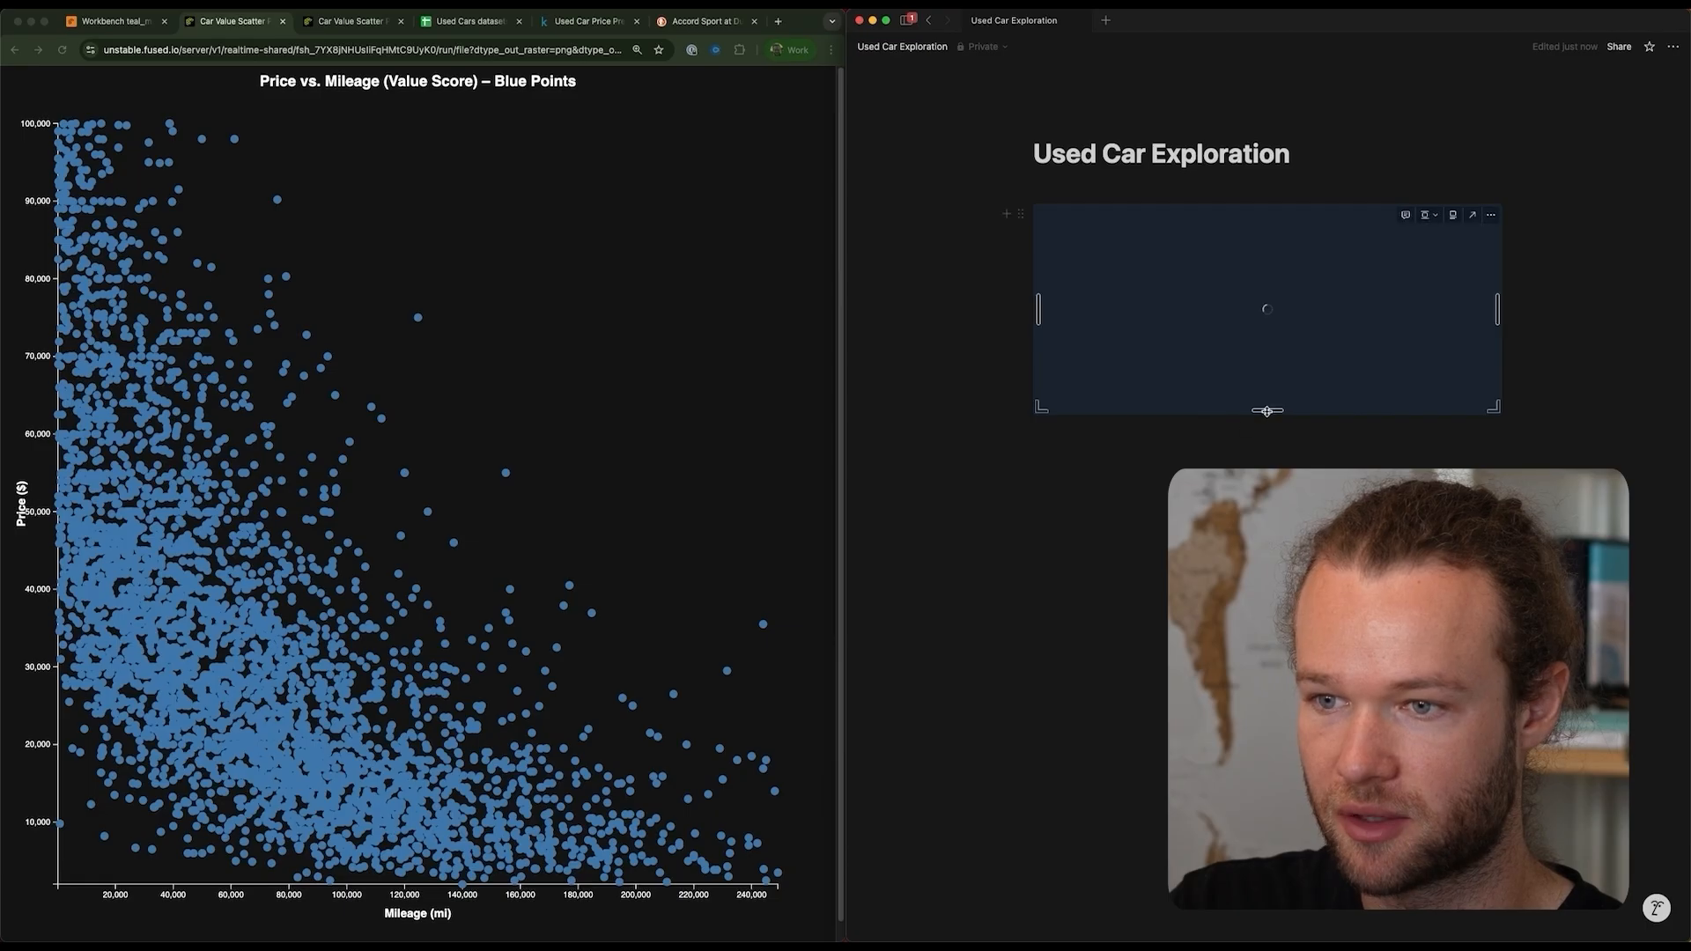
{"action": "left_click", "coordinate": [548, 42]}
{"action": "key", "text": "super+w"}
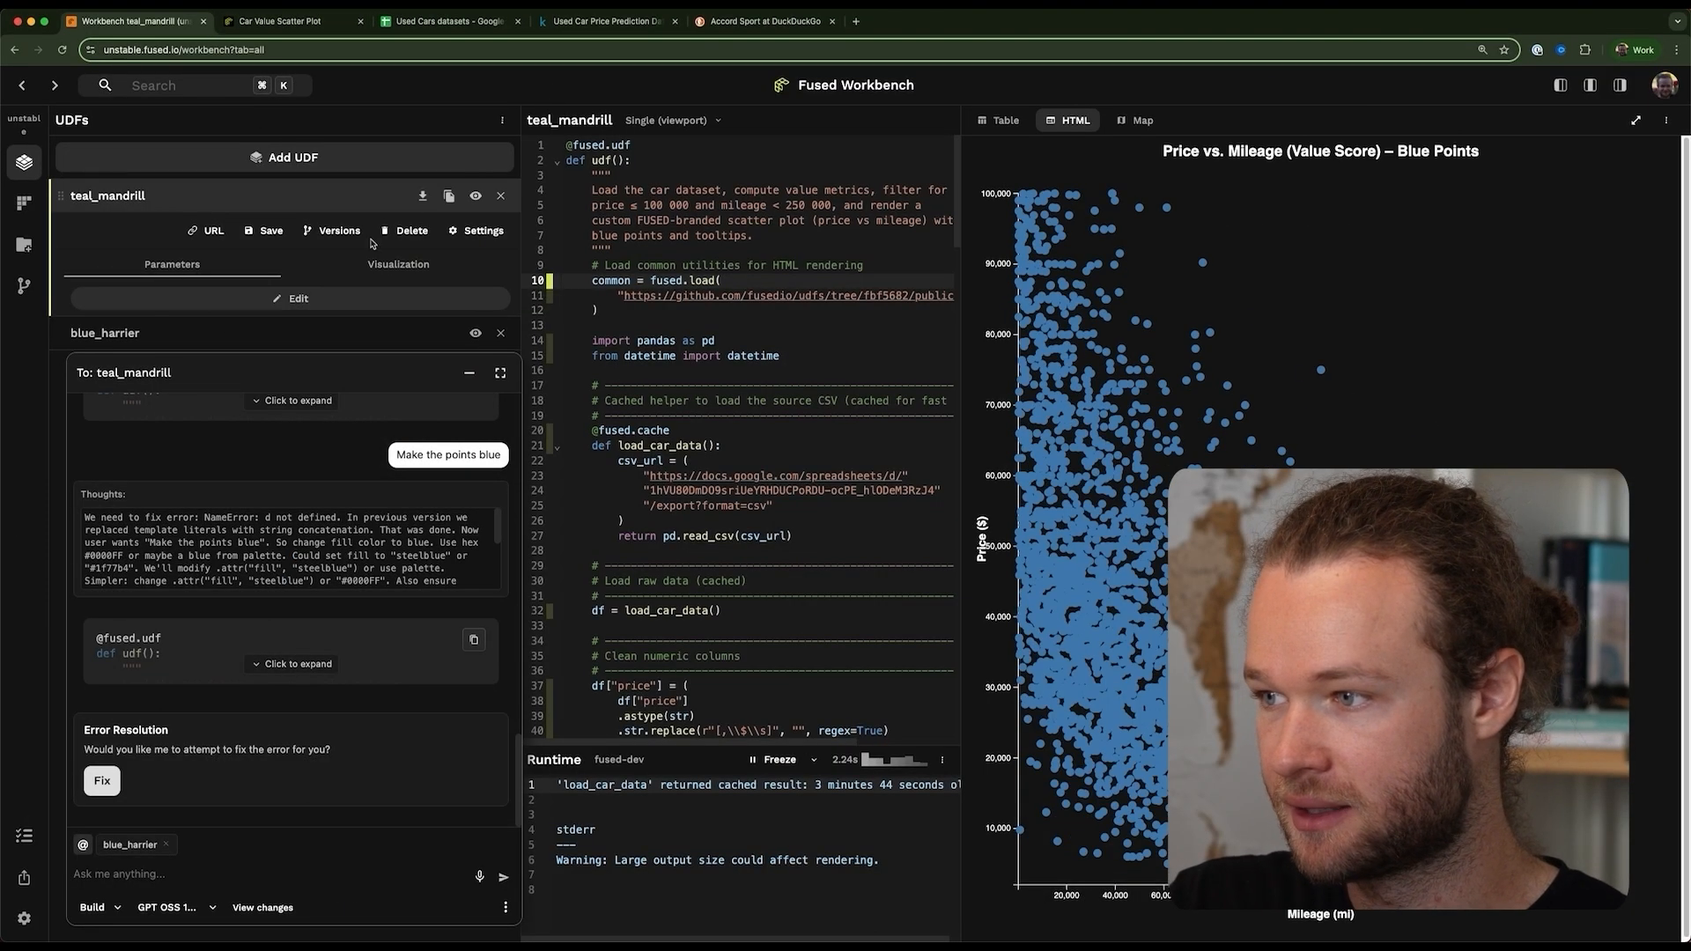
- Collapse teal_mandrill, open blue_harrier and shrink the assistant chat area
{"action": "left_click", "coordinate": [308, 194]}
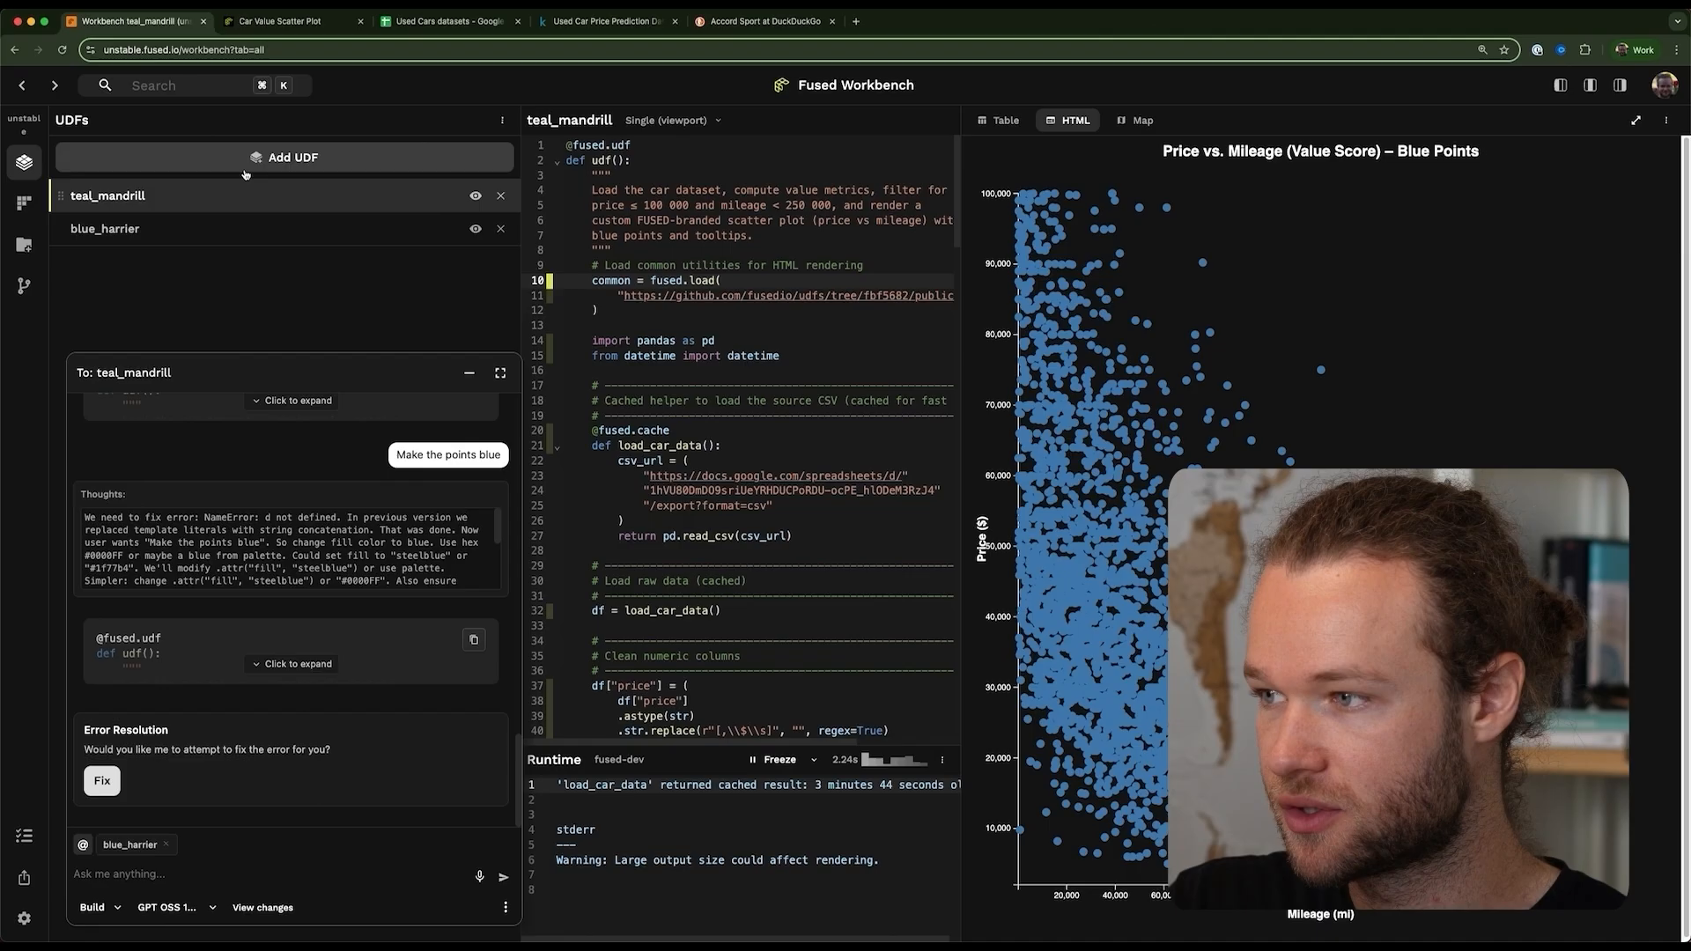
{"action": "left_click", "coordinate": [269, 230]}
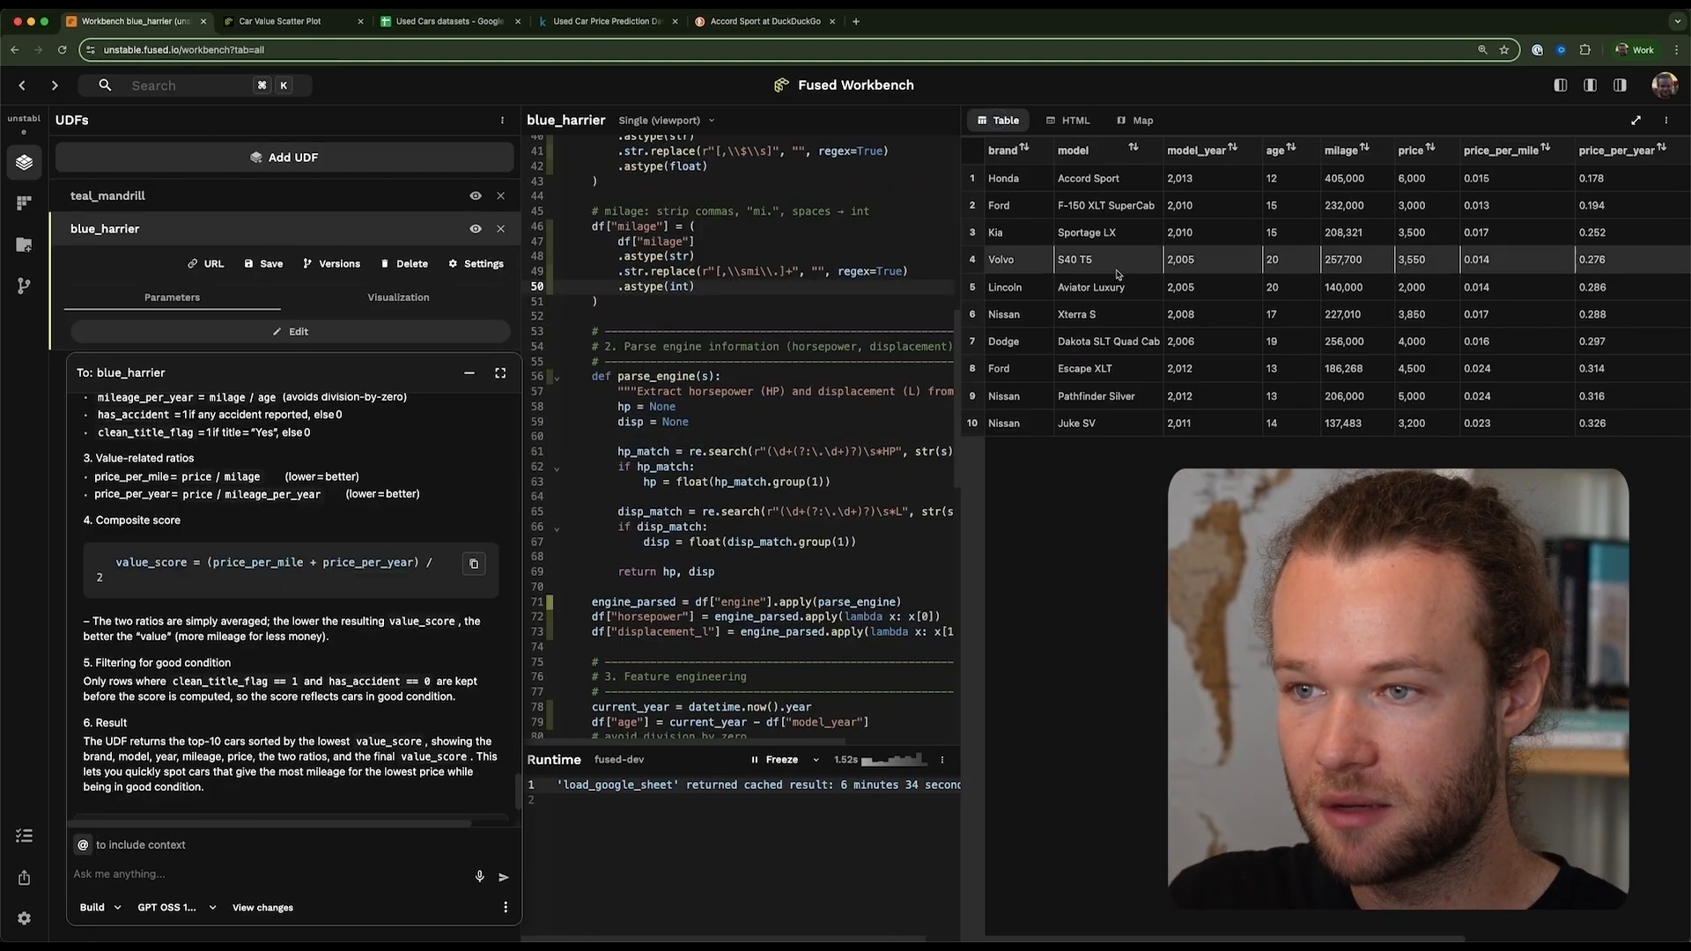
{"action": "scroll", "coordinate": [1428, 209], "scroll_direction": "right", "scroll_amount": 3}
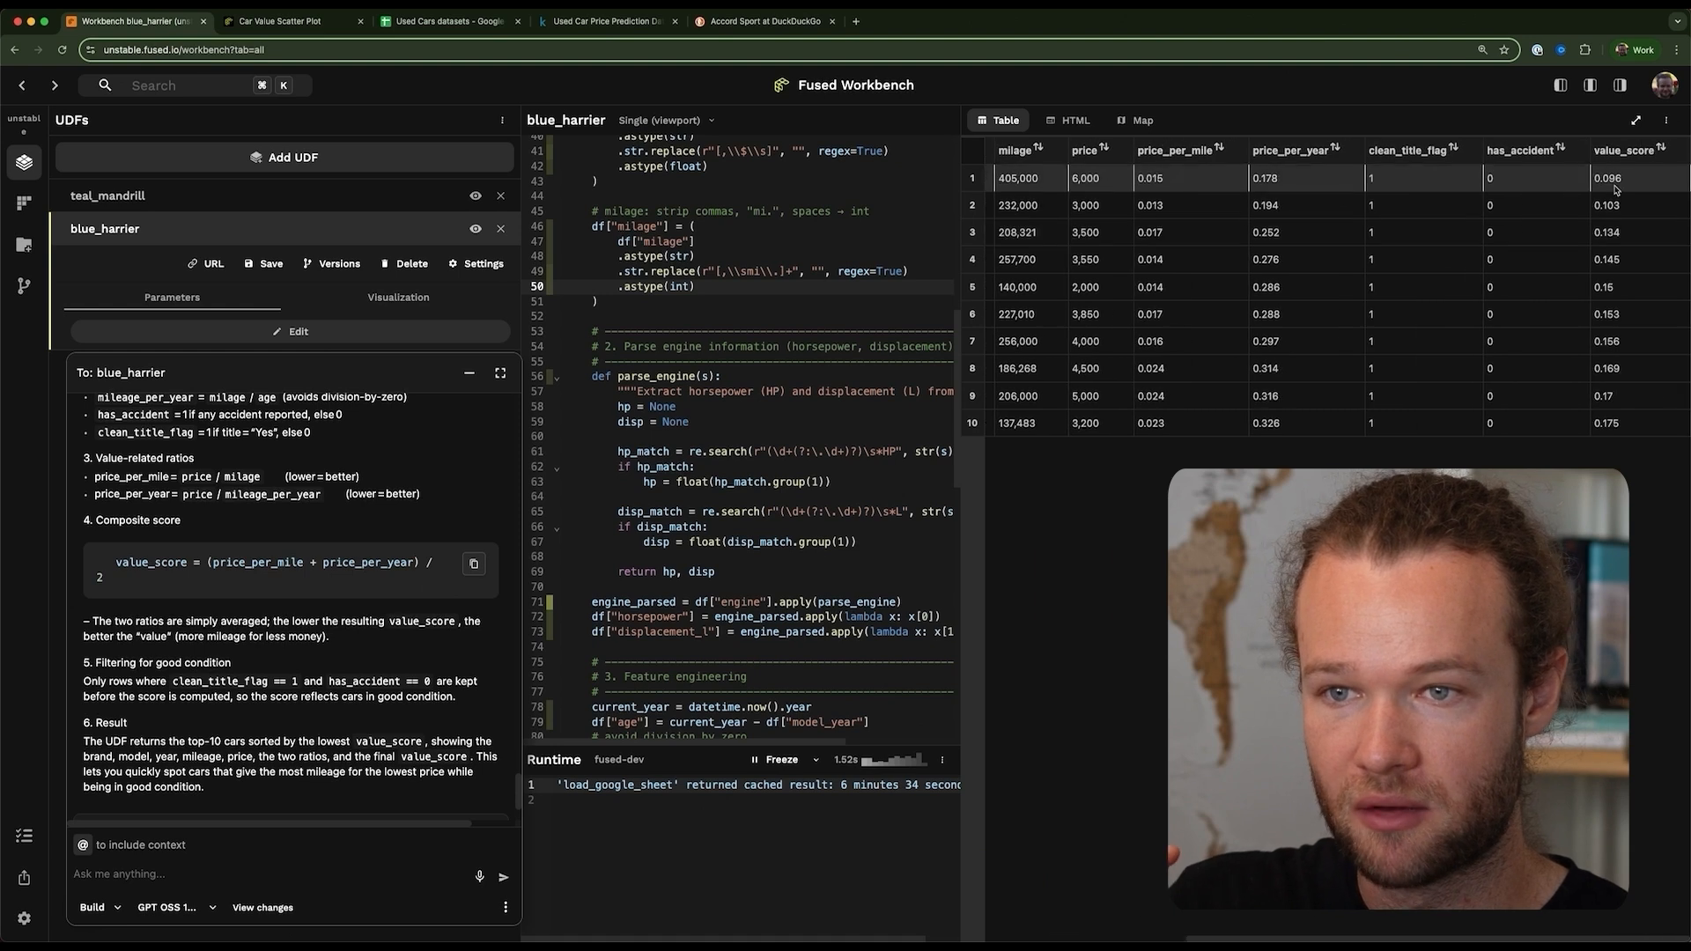
{"action": "scroll", "coordinate": [1495, 271], "scroll_direction": "left", "scroll_amount": 3}
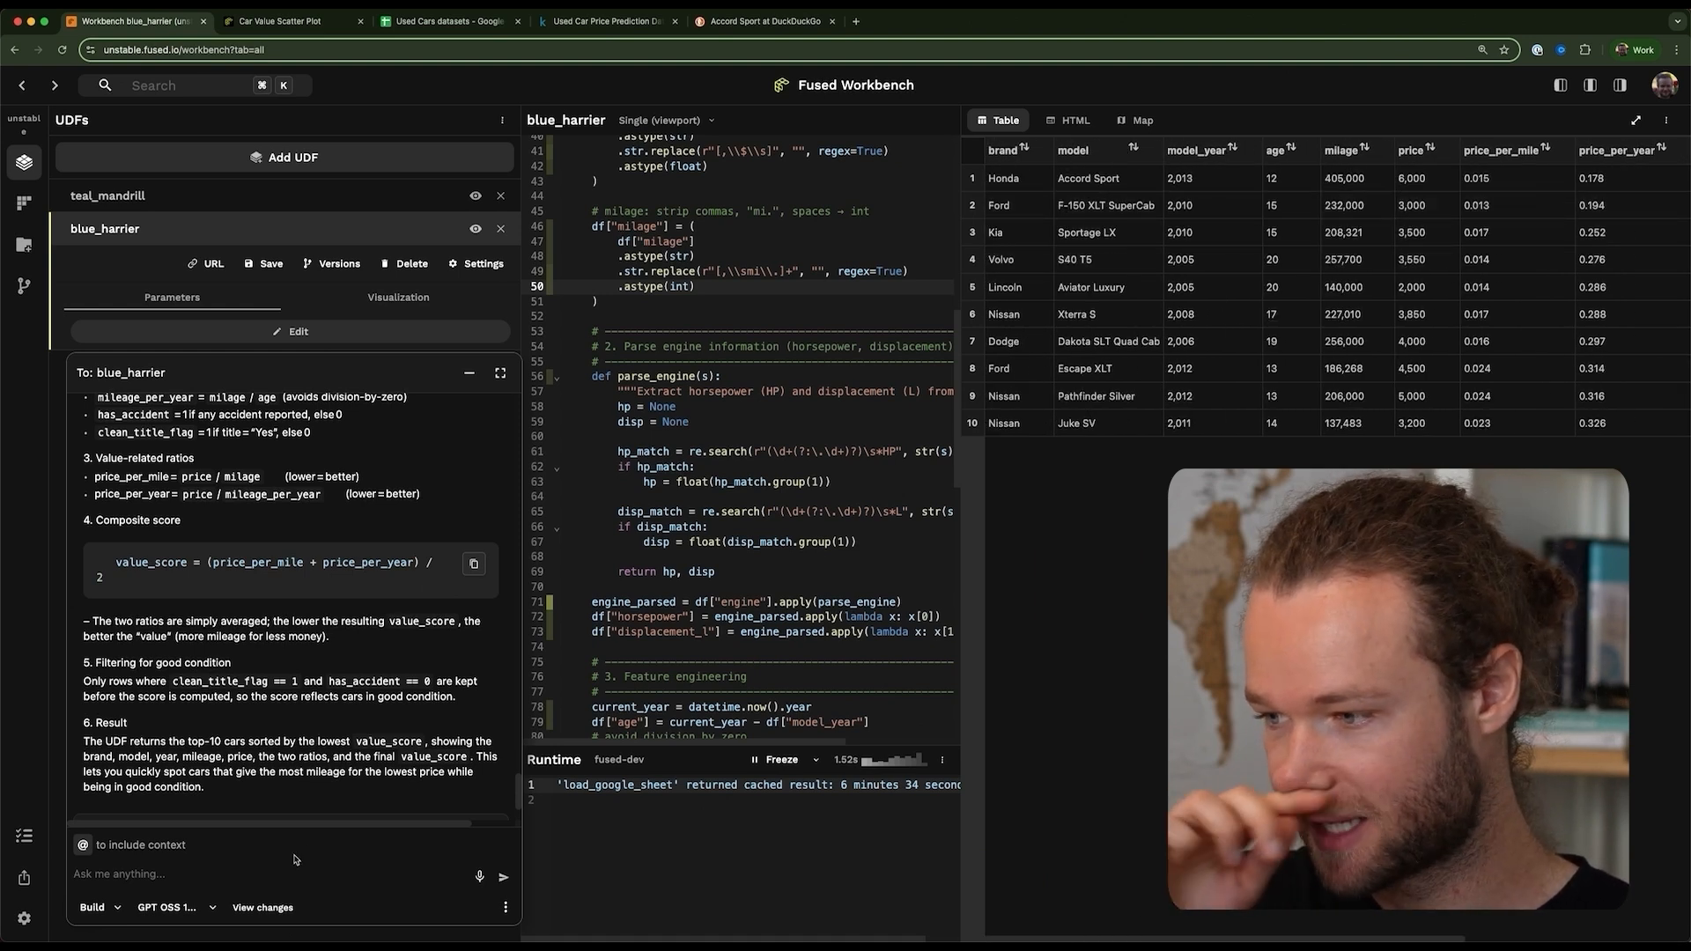
{"action": "left_click_drag", "start_coordinate": [380, 354], "coordinate": [380, 386]}
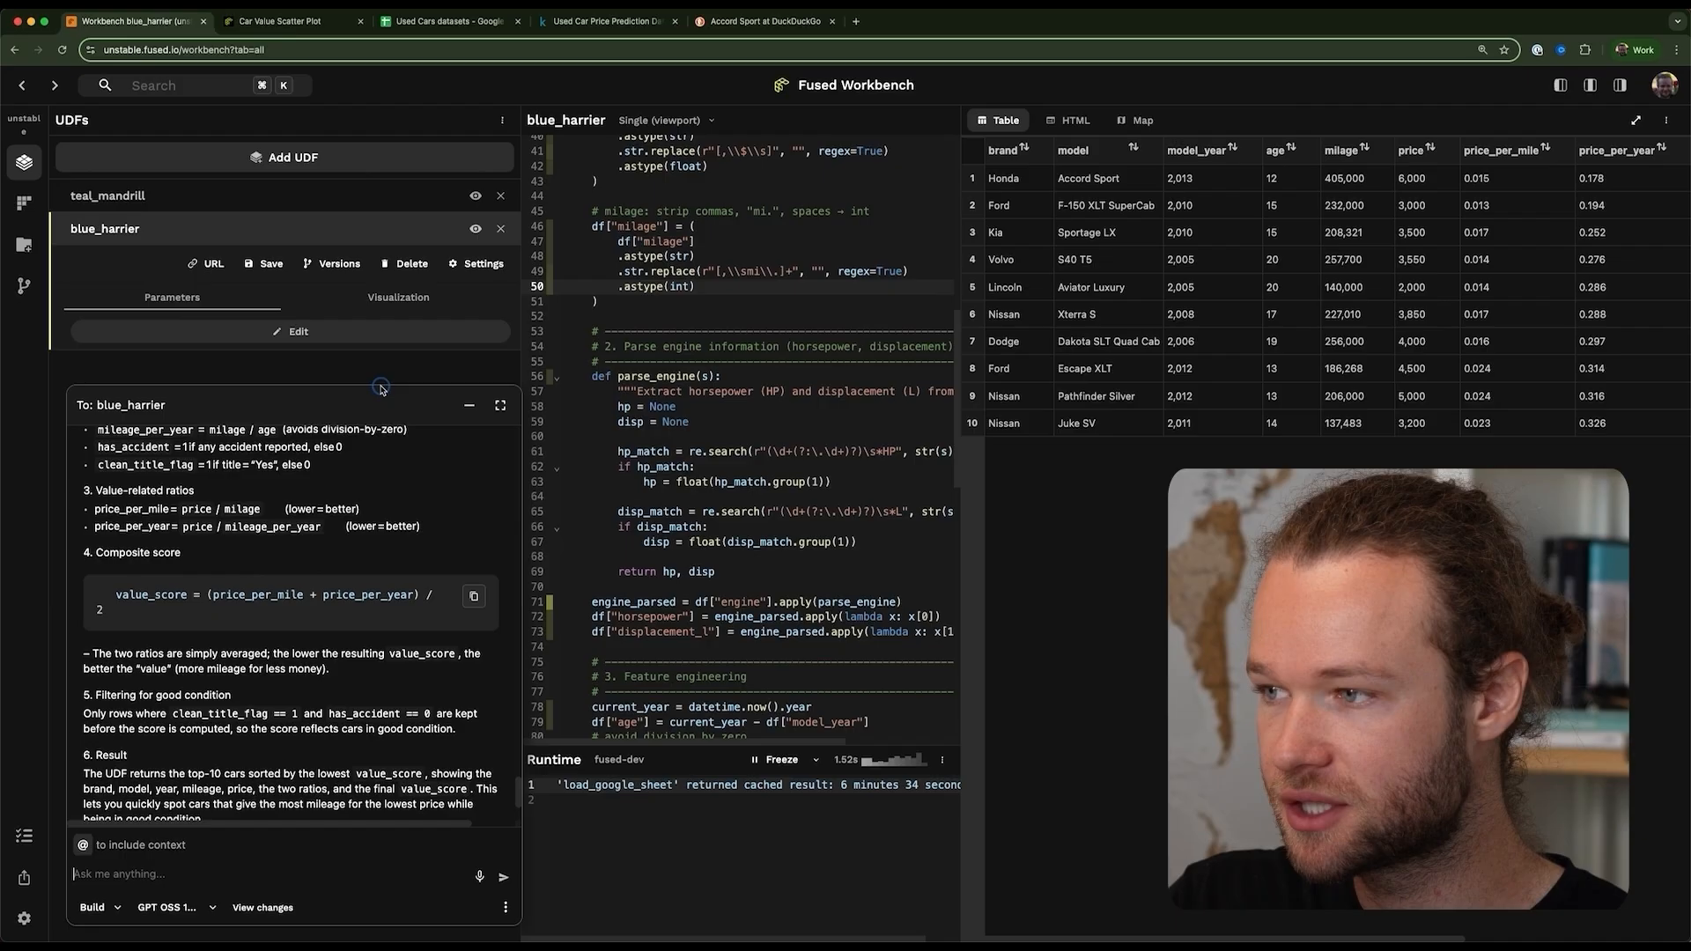
- Show blue_harrier's result as a table and ask for the top 25 best value cars
{"action": "left_click", "coordinate": [307, 231]}
{"action": "left_click", "coordinate": [309, 191]}
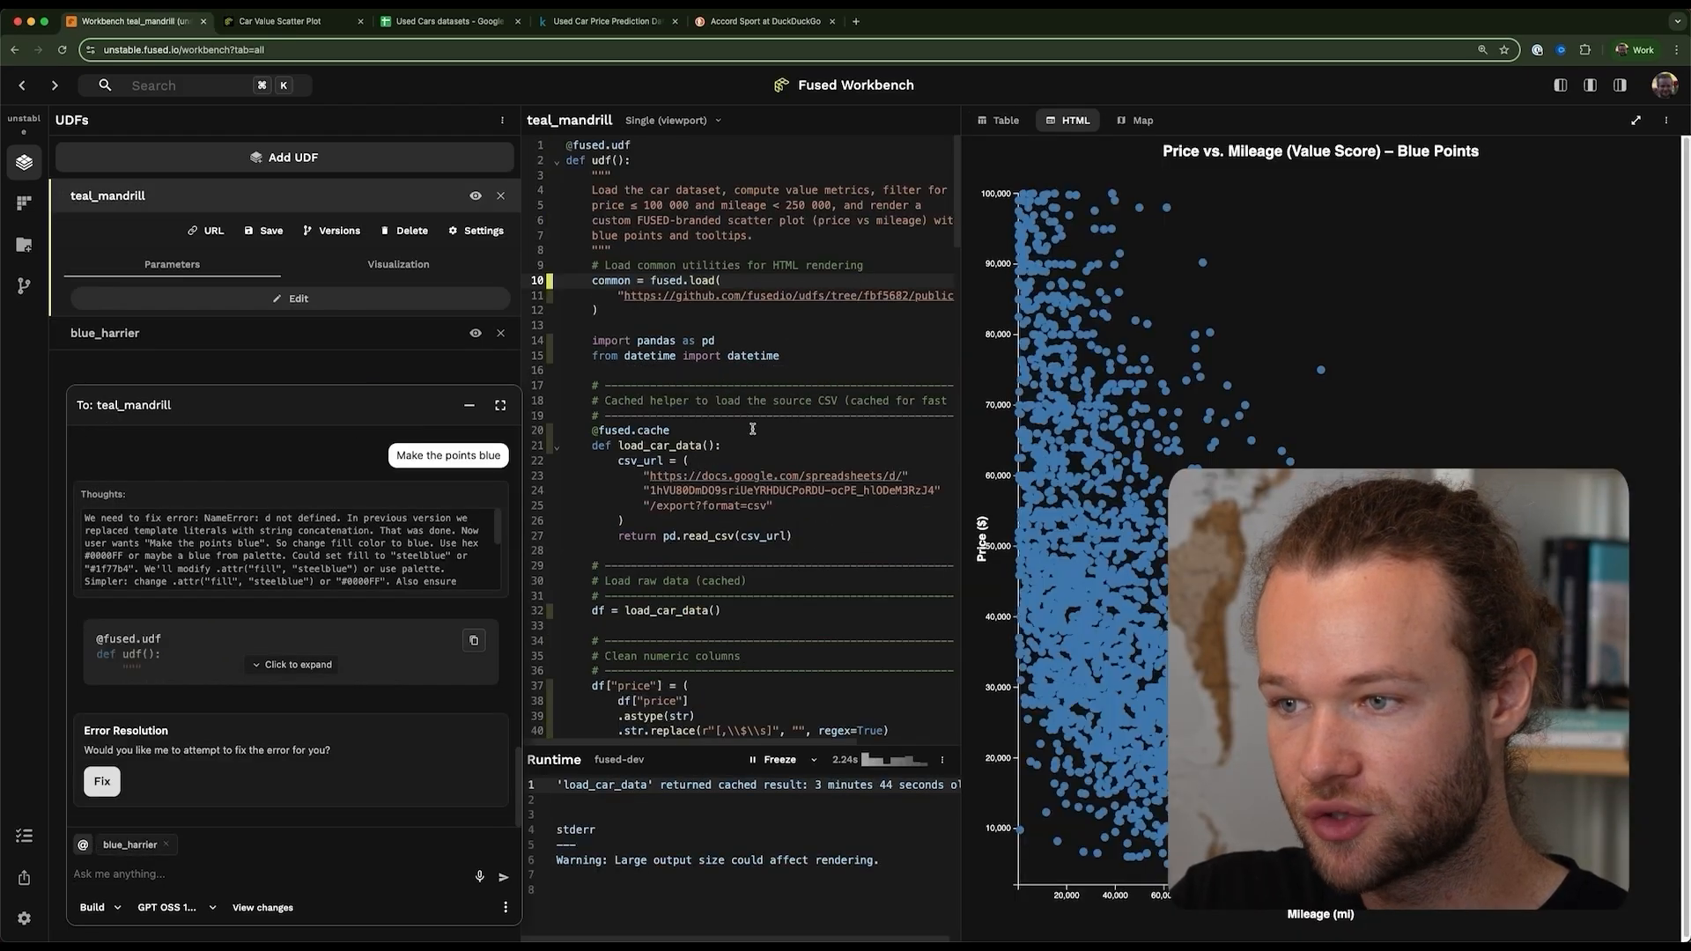
{"action": "left_click", "coordinate": [259, 198]}
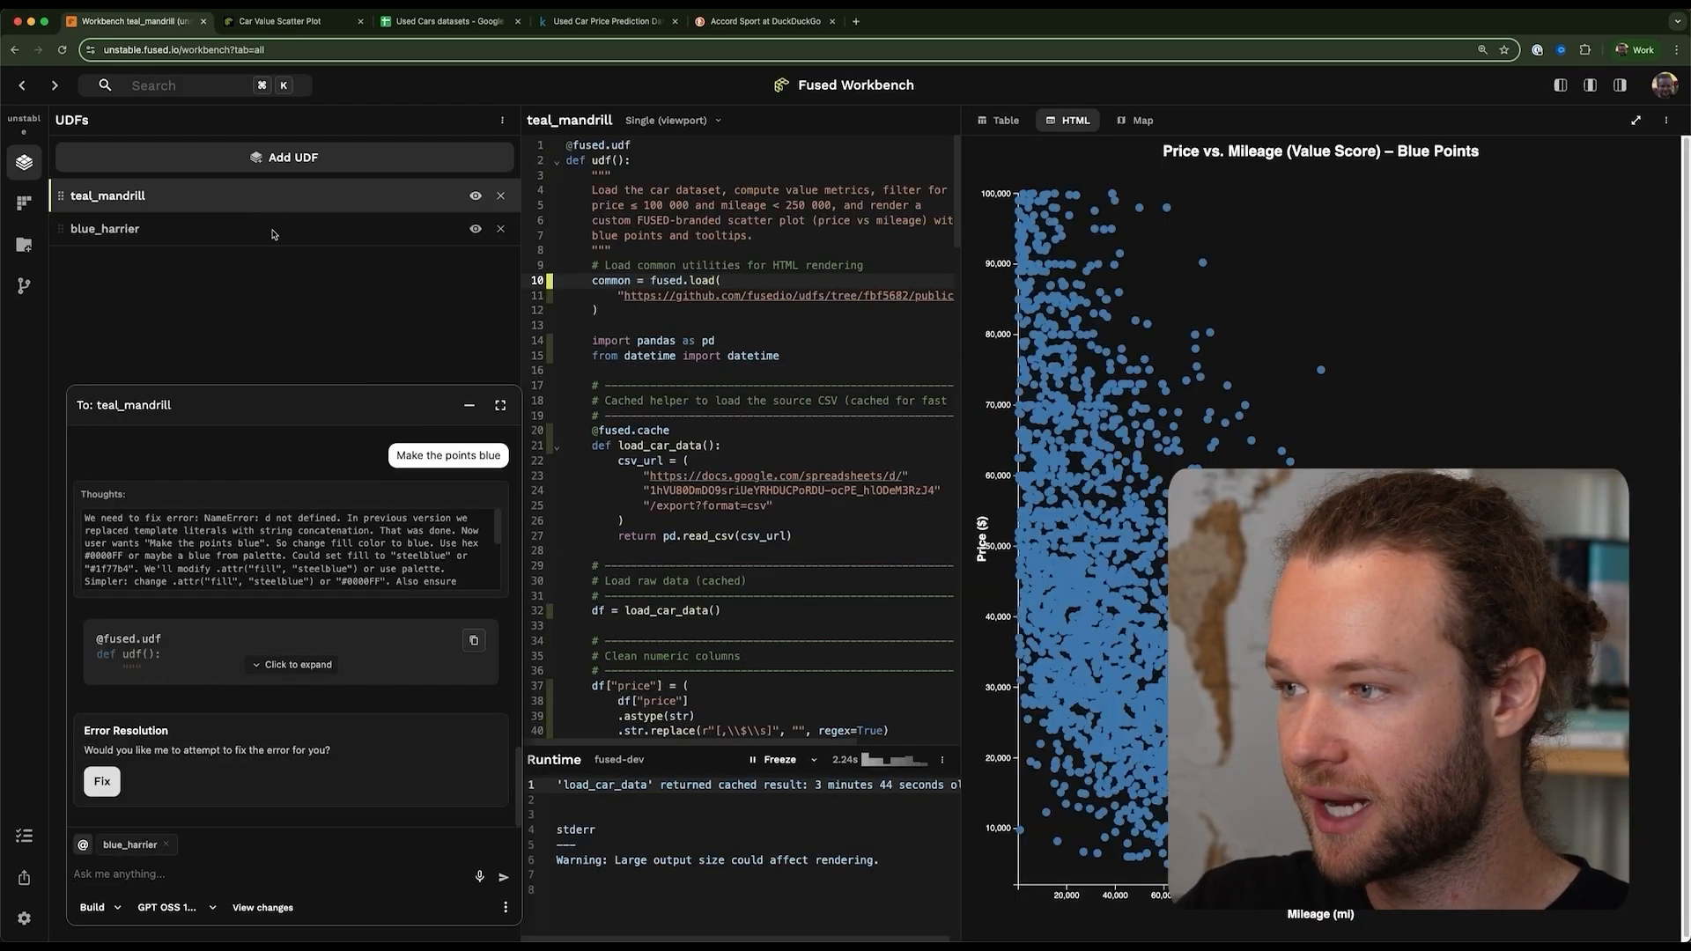
{"action": "left_click", "coordinate": [270, 229]}
{"action": "left_click", "coordinate": [1000, 120]}
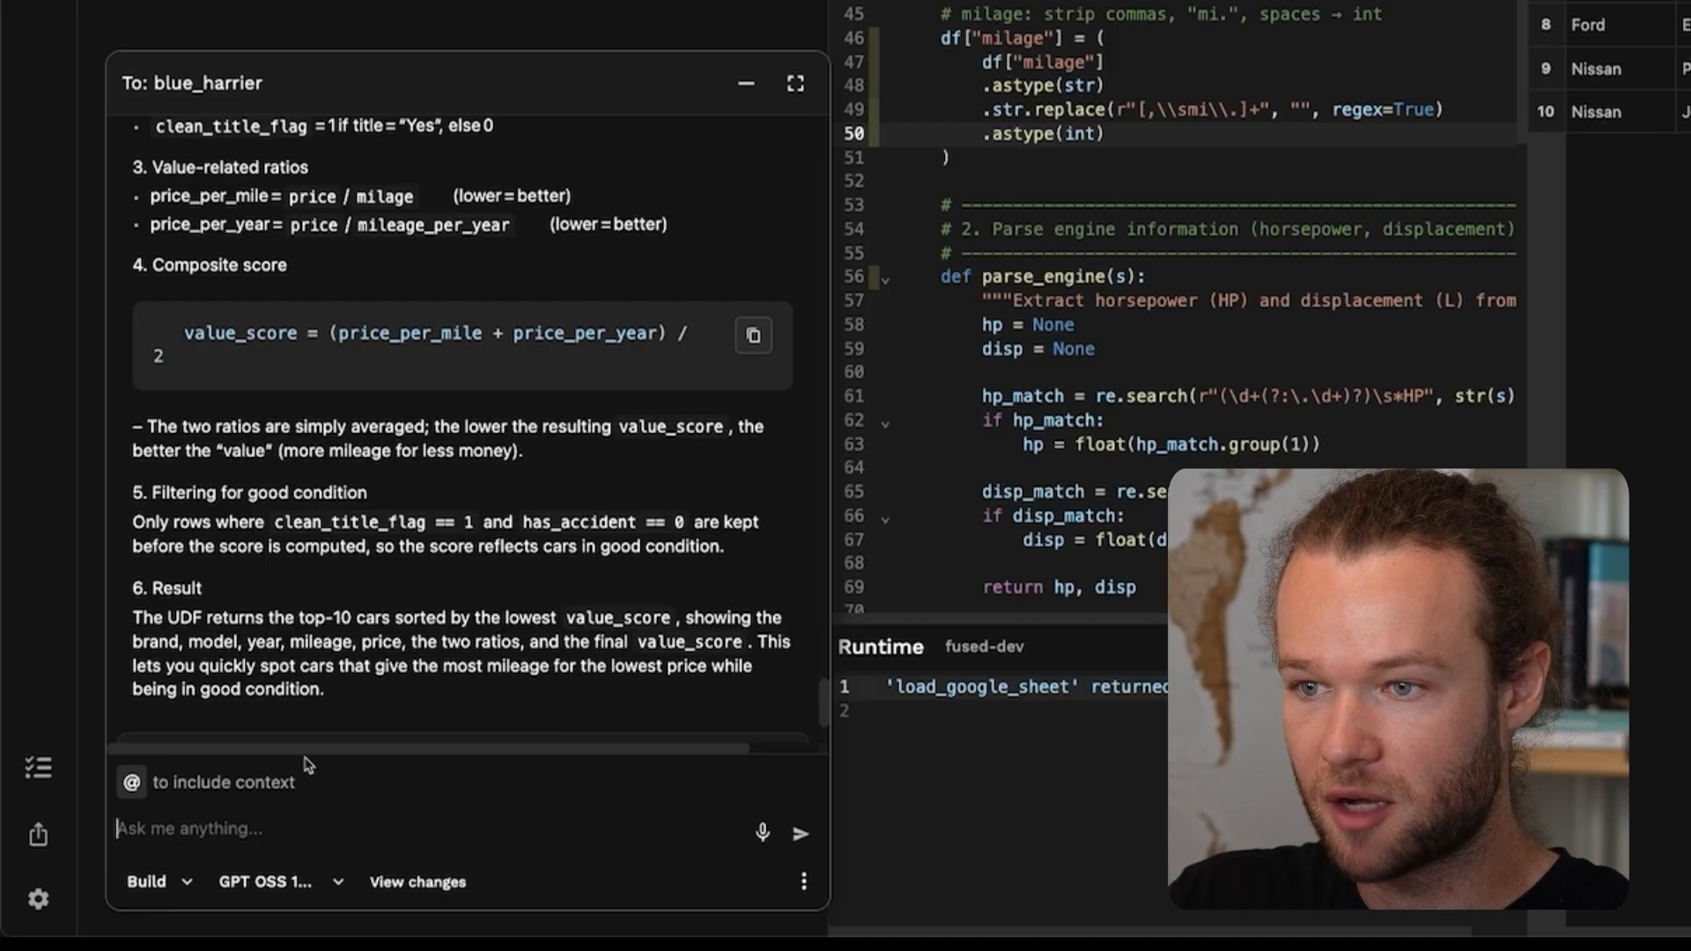
{"action": "type", "text": "Show me the top 25 best value cars"}
{"action": "key", "text": "Return"}
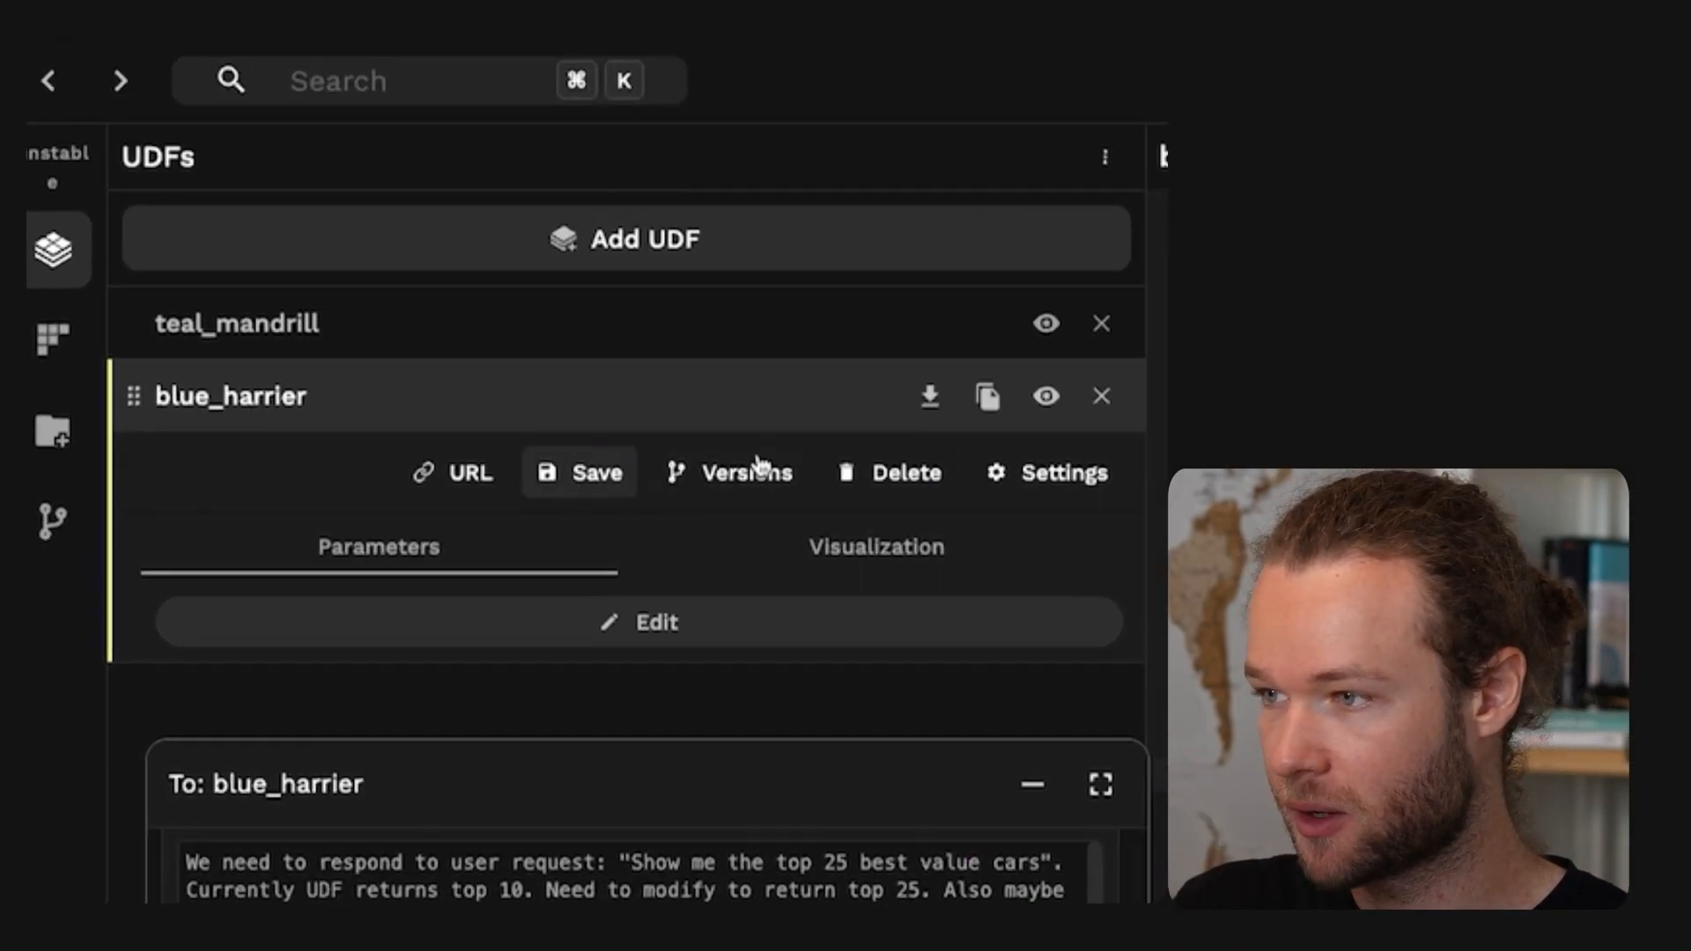
- Set blue_harrier's shared vector output format to CSV
{"action": "left_click", "coordinate": [1018, 471]}
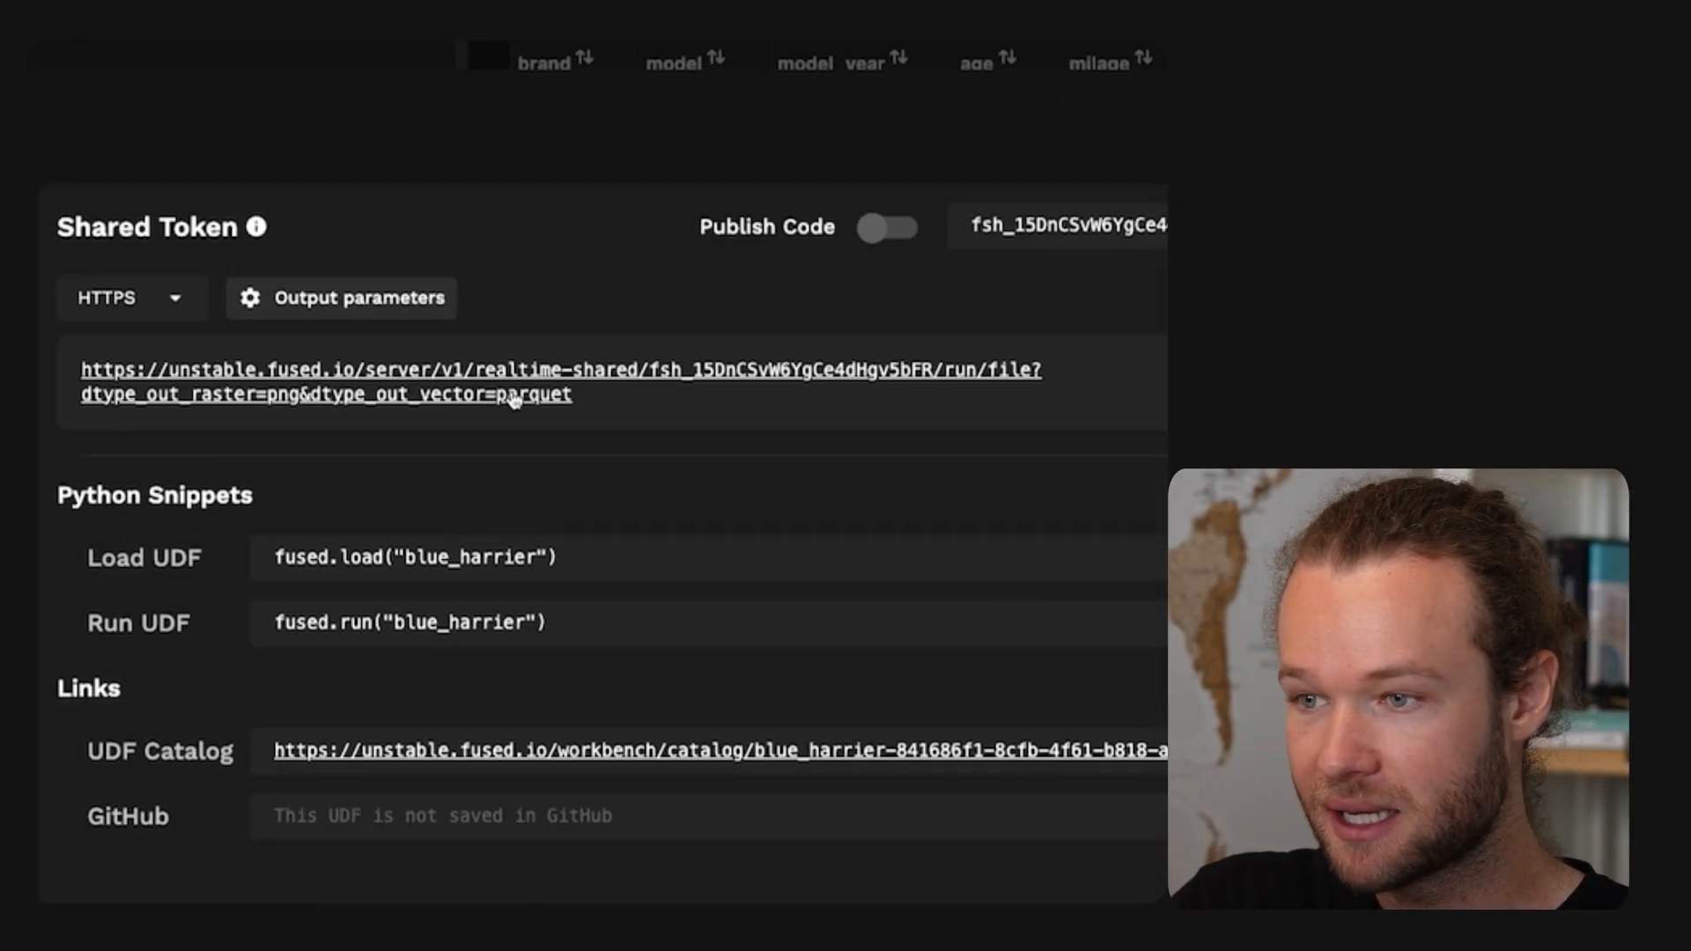
{"action": "left_click", "coordinate": [351, 297]}
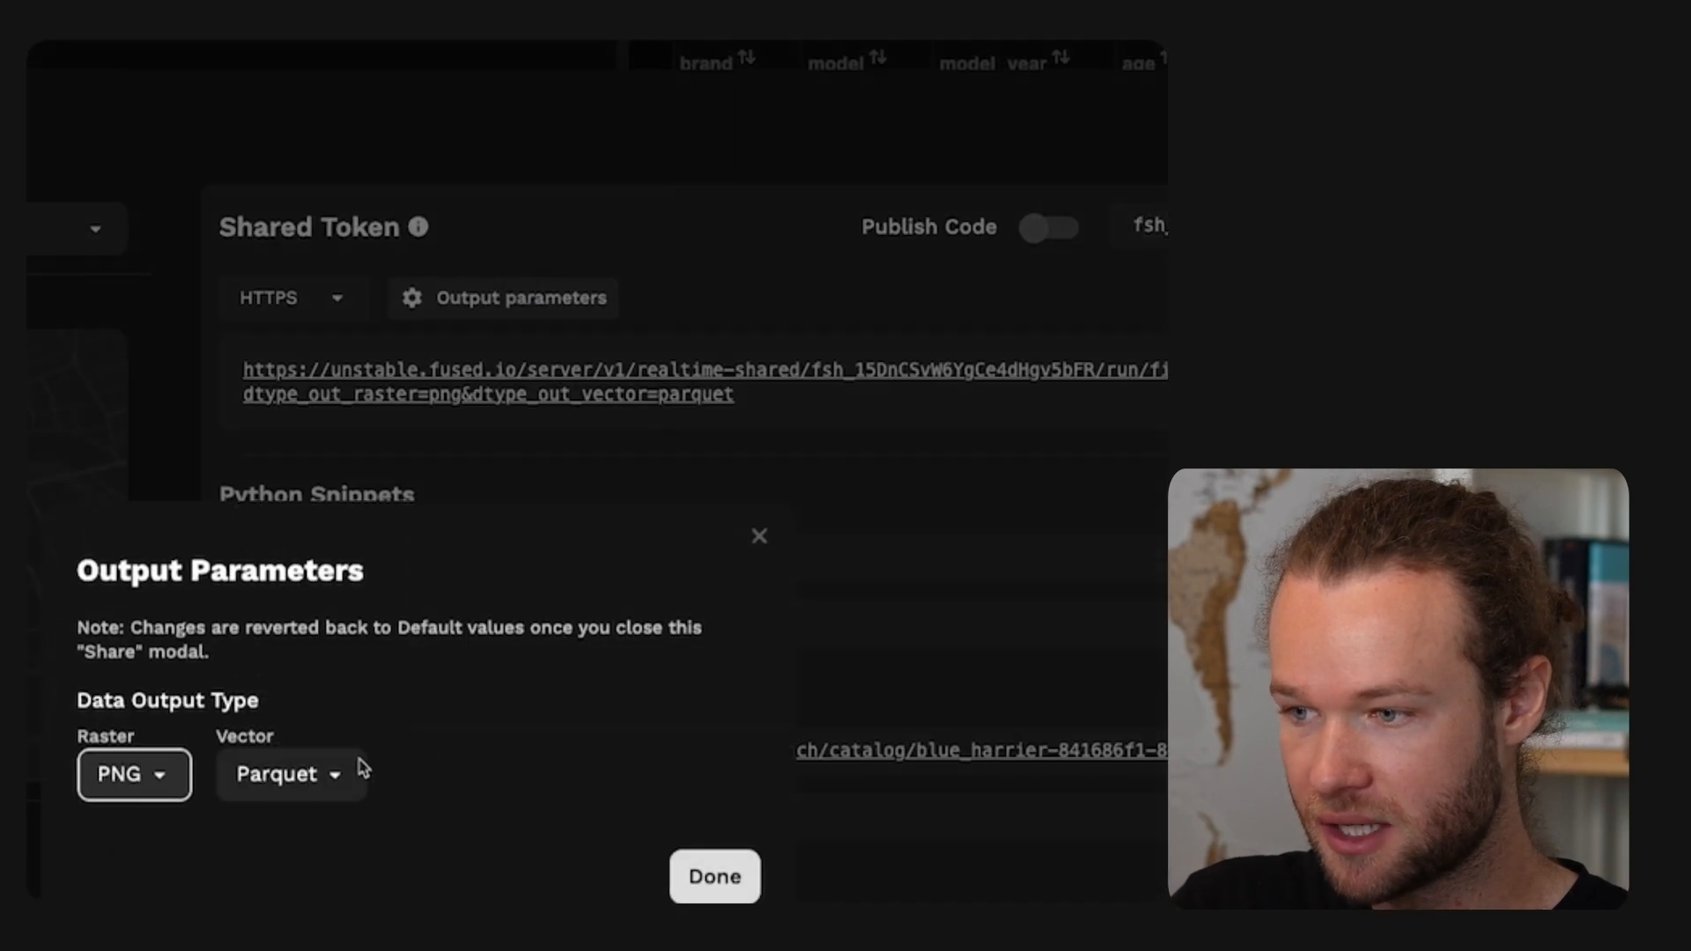
{"action": "left_click", "coordinate": [303, 770]}
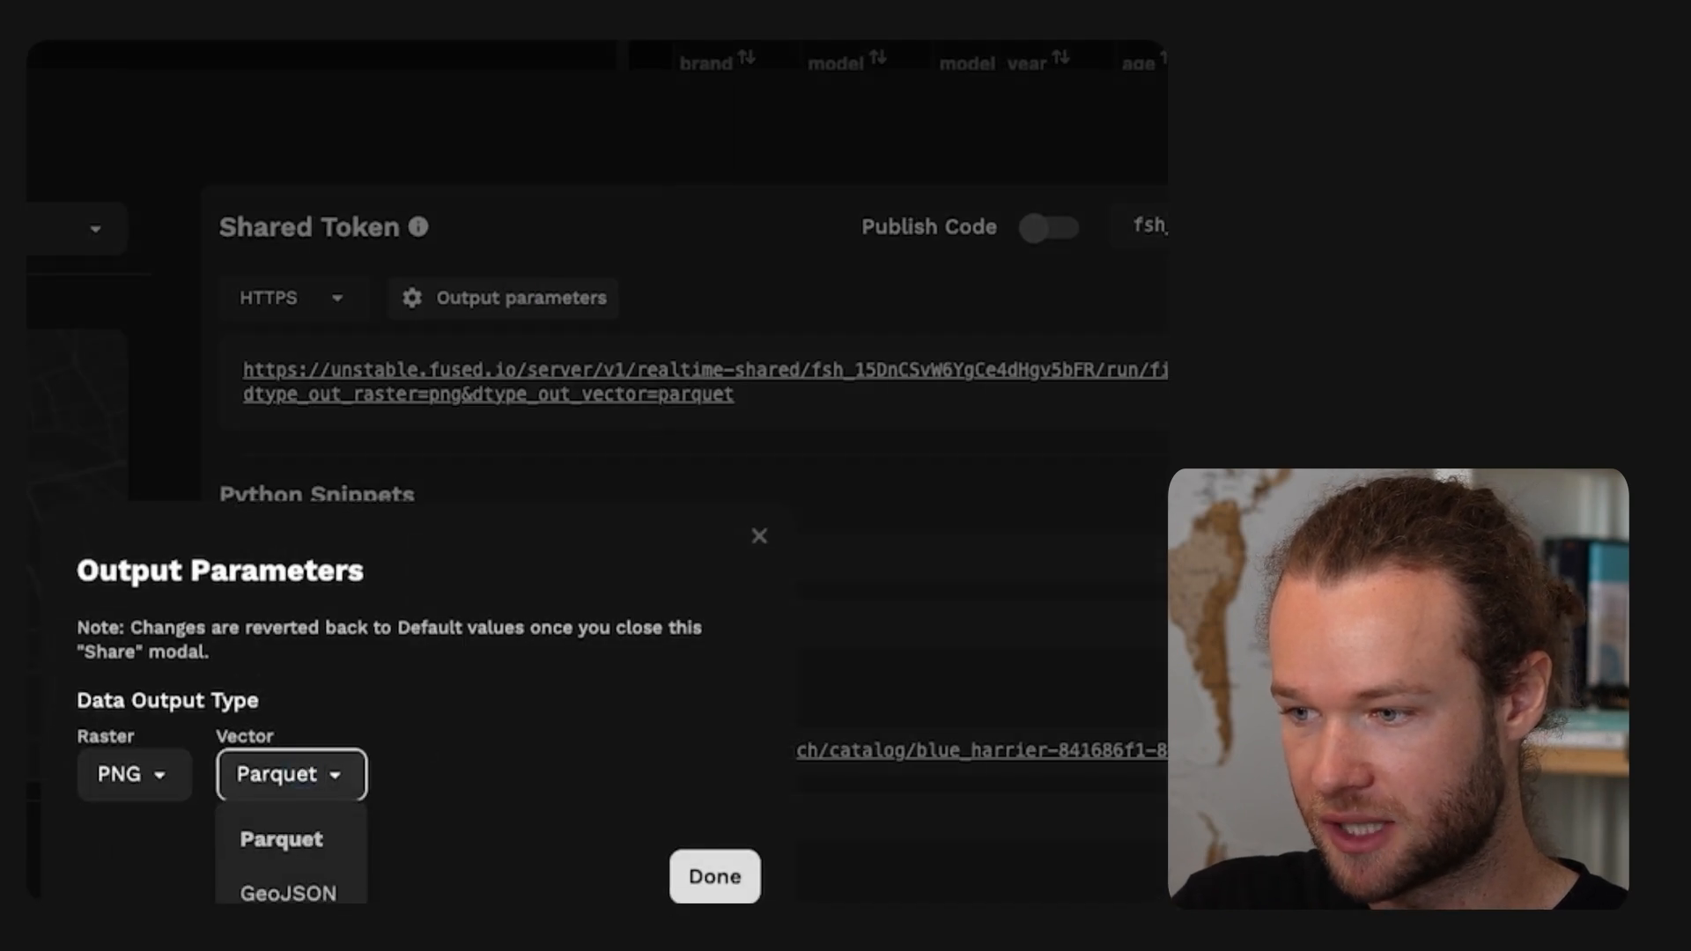
{"action": "left_click", "coordinate": [300, 944]}
{"action": "left_click", "coordinate": [691, 881]}
- Get the Google Sheets importData snippet and start a blank Google spreadsheet
{"action": "left_click", "coordinate": [339, 297]}
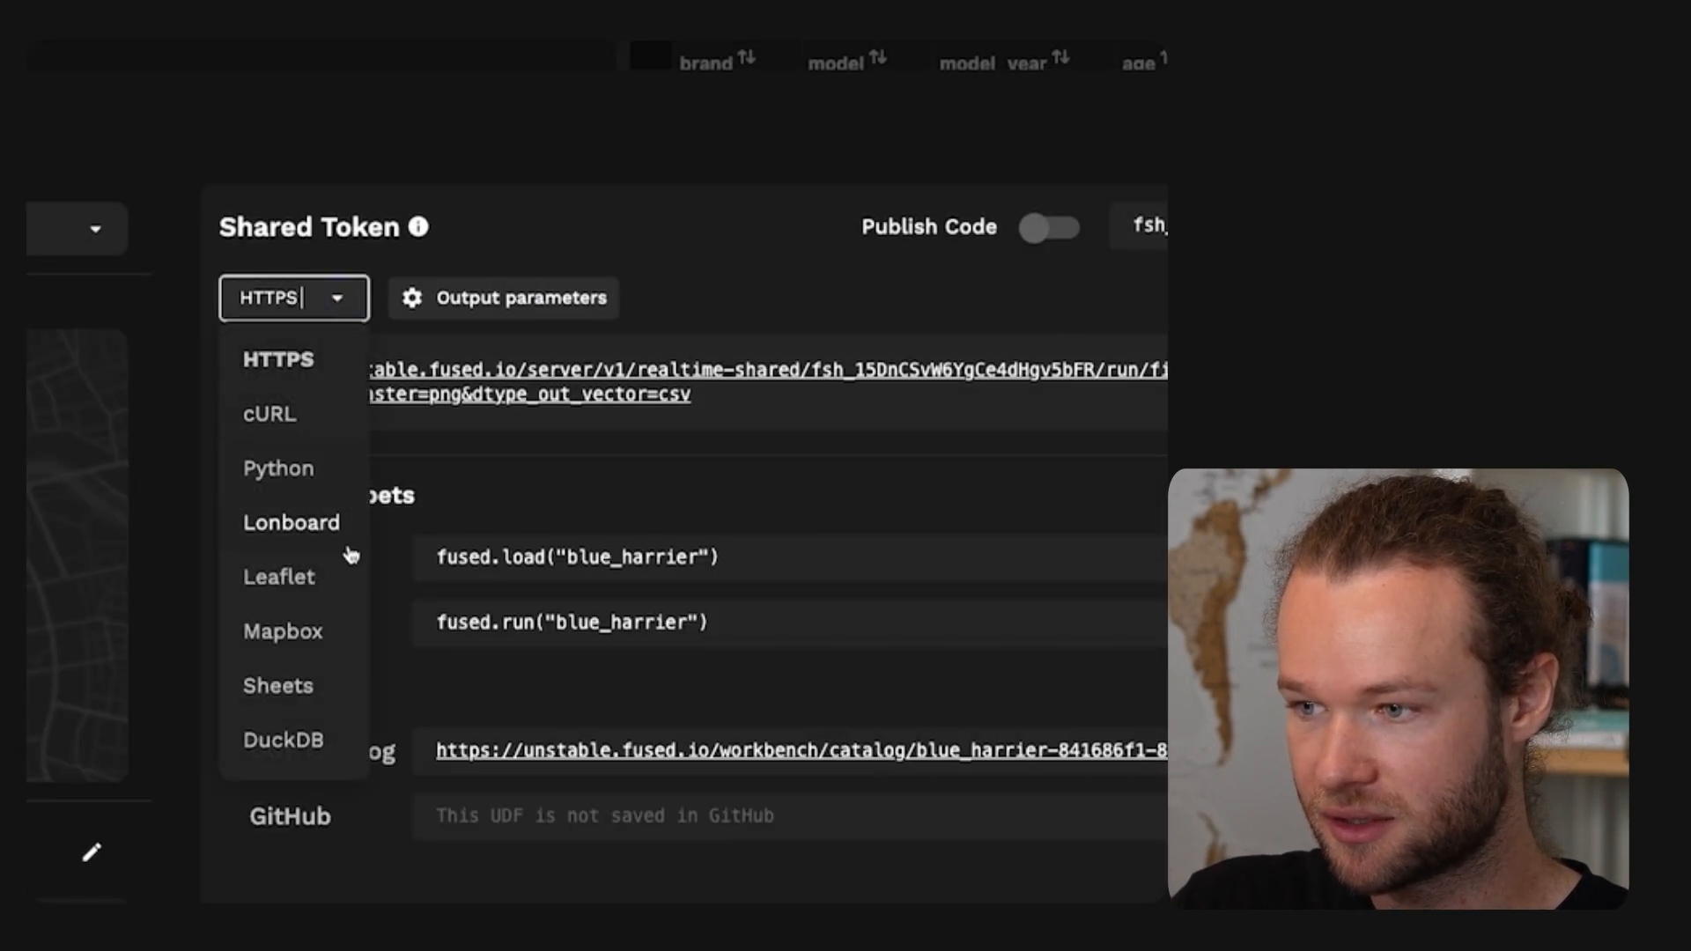
{"action": "left_click", "coordinate": [298, 696]}
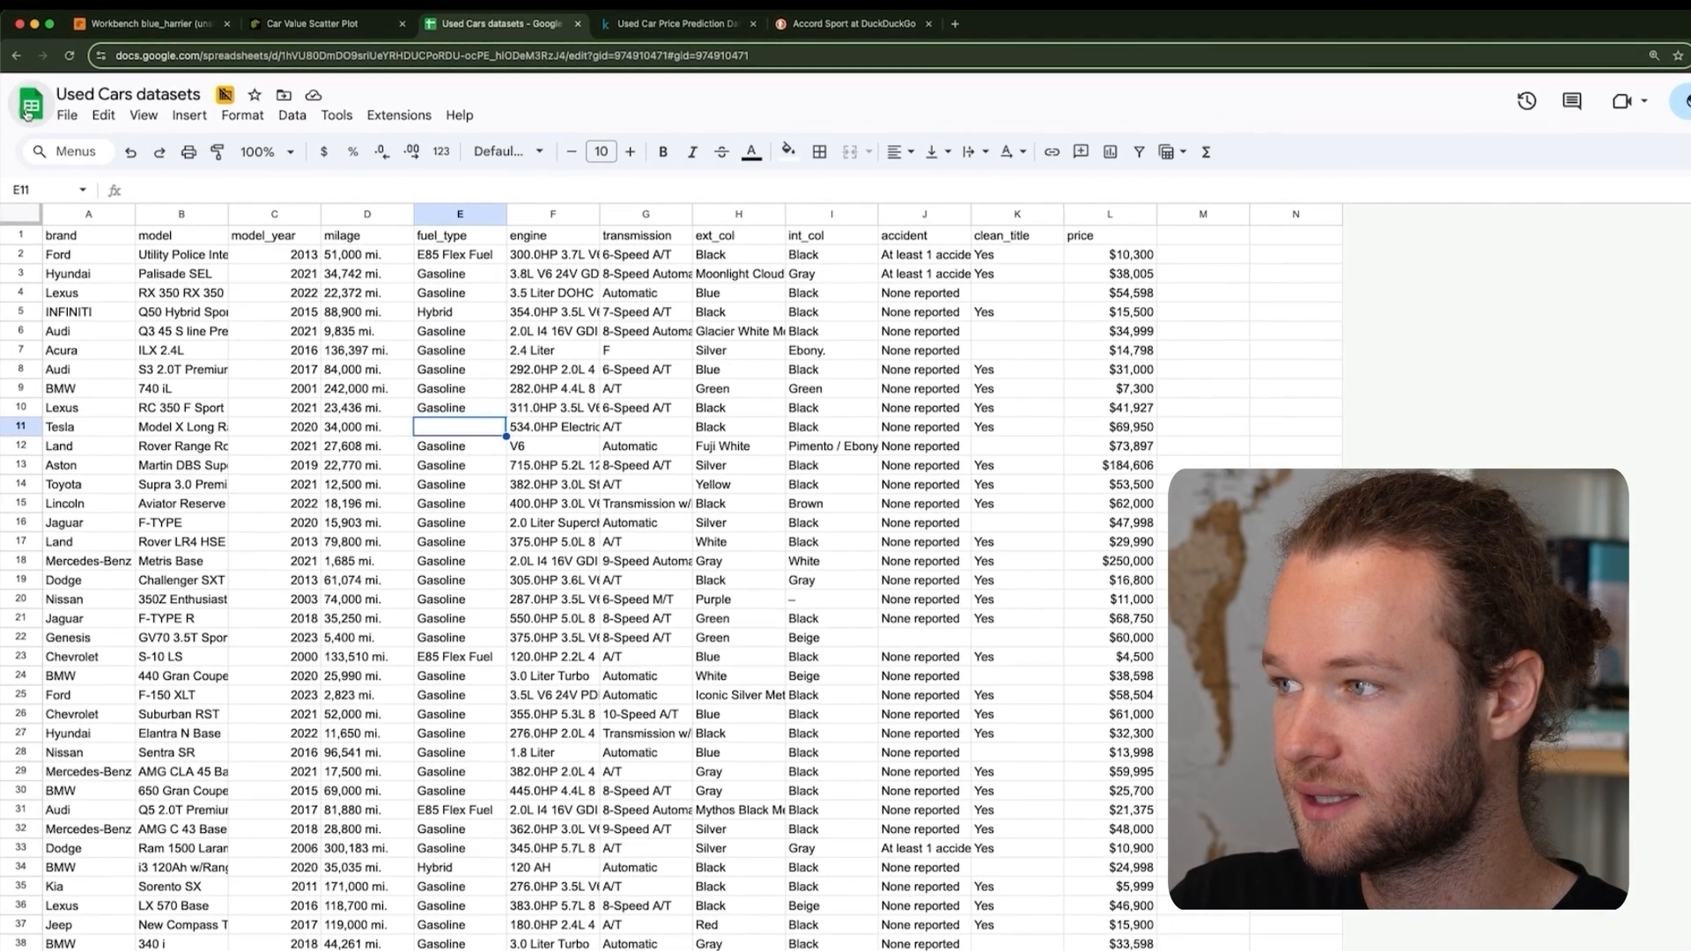
{"action": "left_click", "coordinate": [30, 105]}
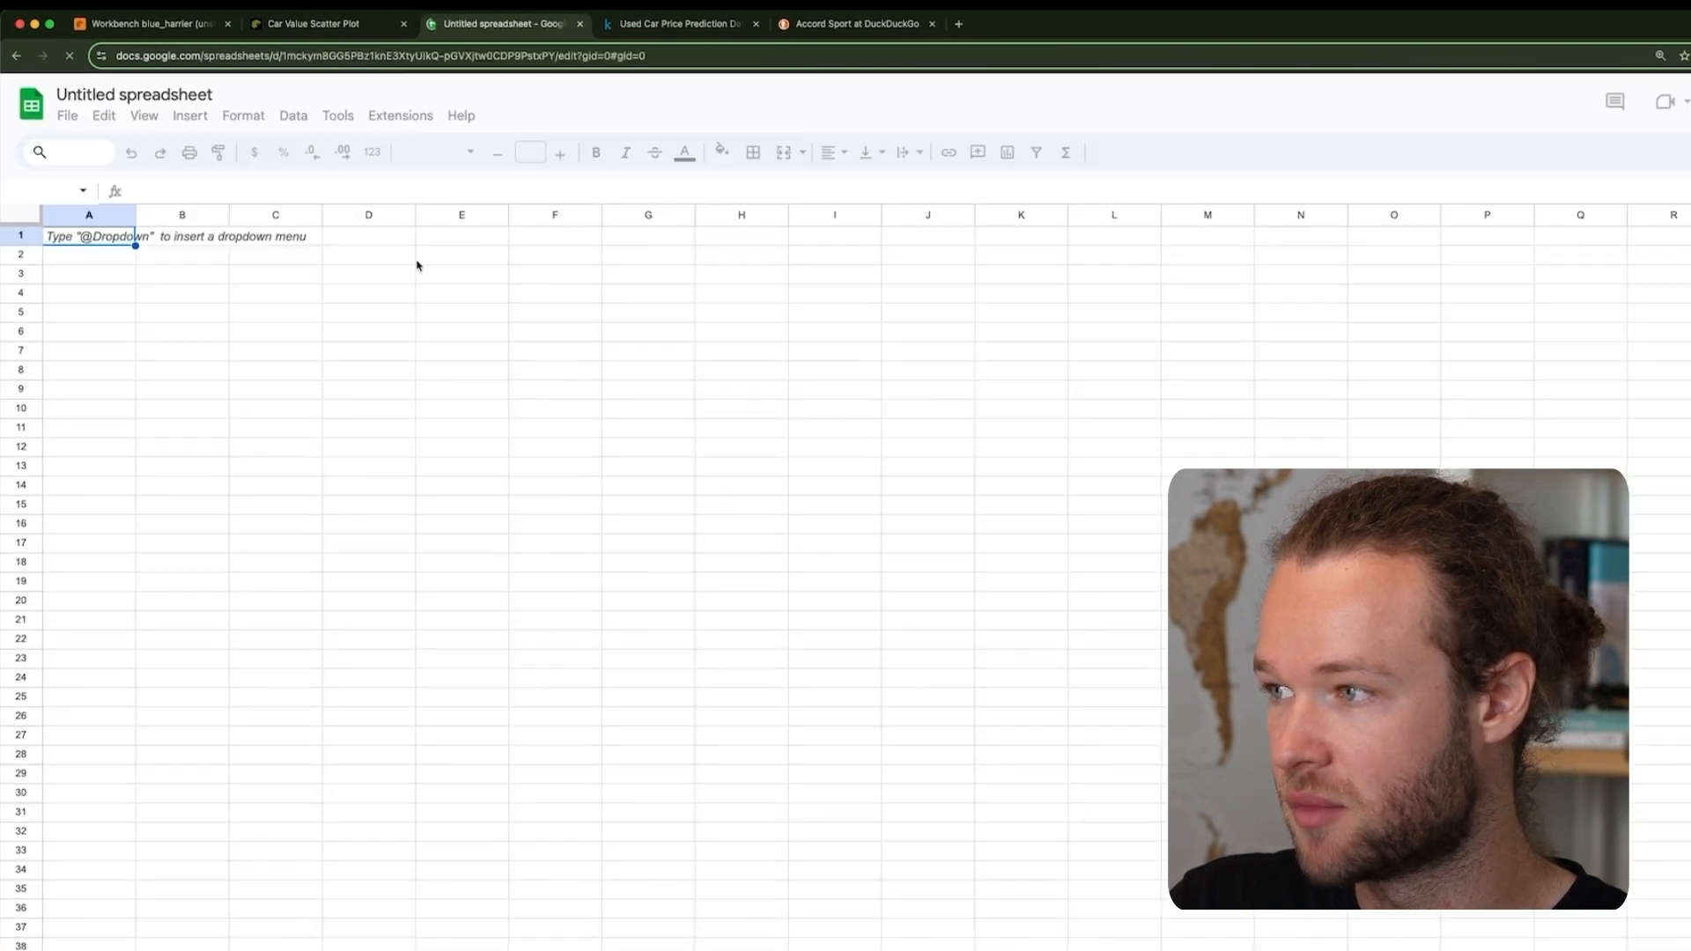
- Paste the importData formula into A1, allow external data, and check the A1:L26 table
{"action": "key", "text": "super+v"}
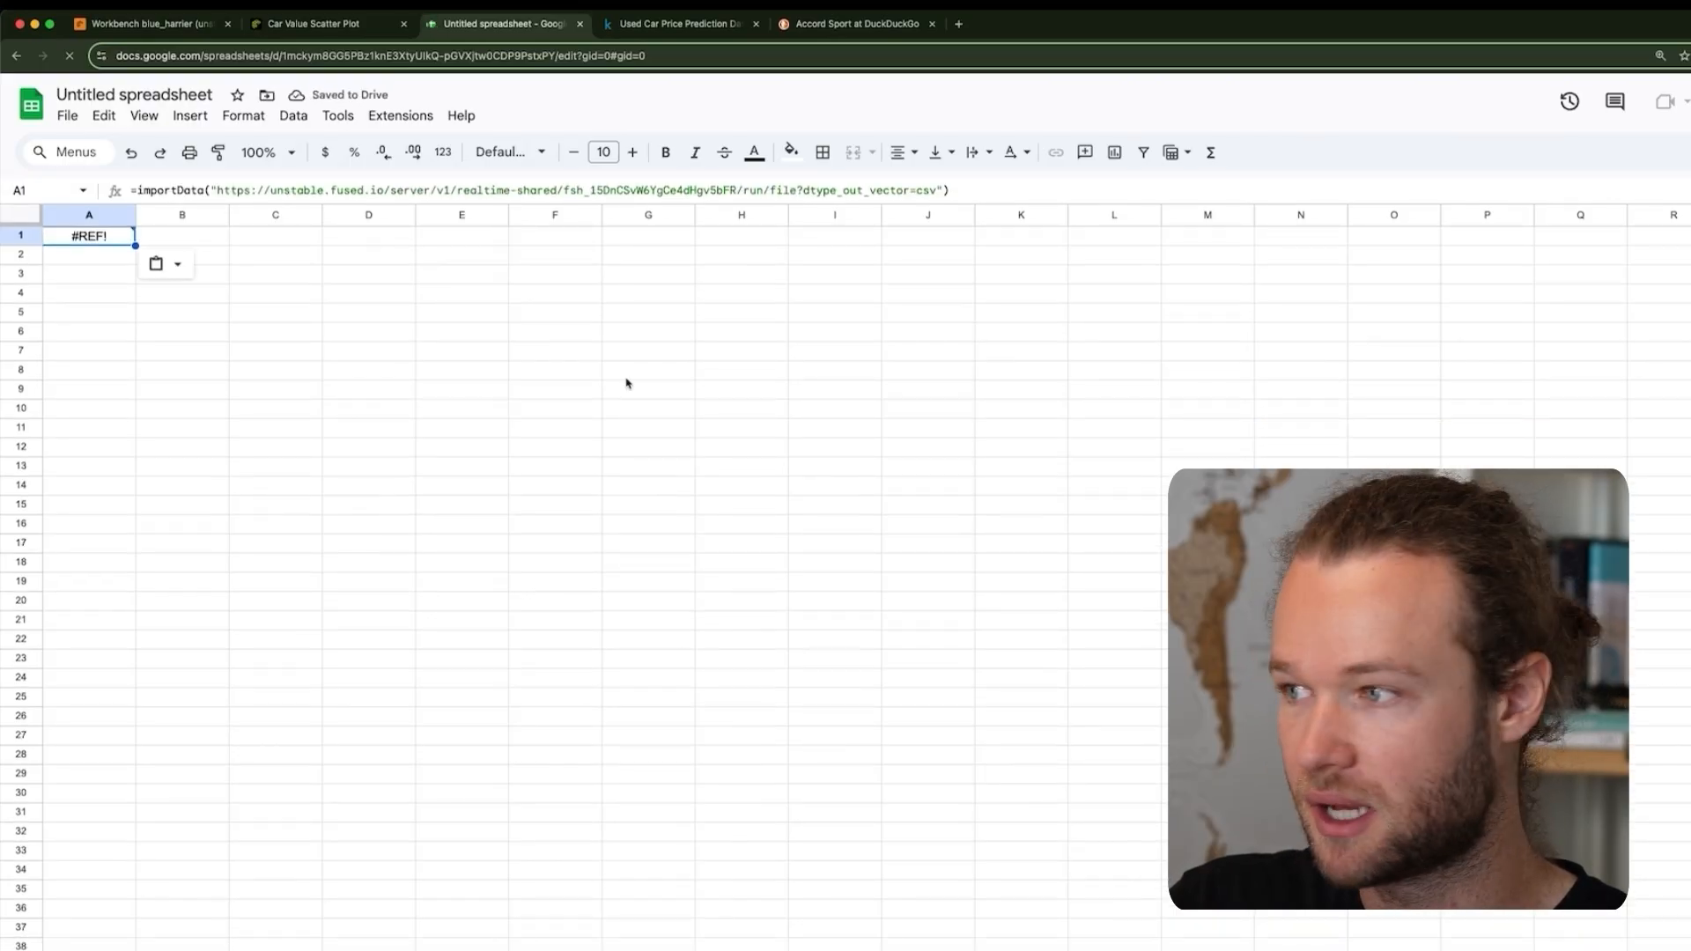
{"action": "left_click", "coordinate": [706, 352]}
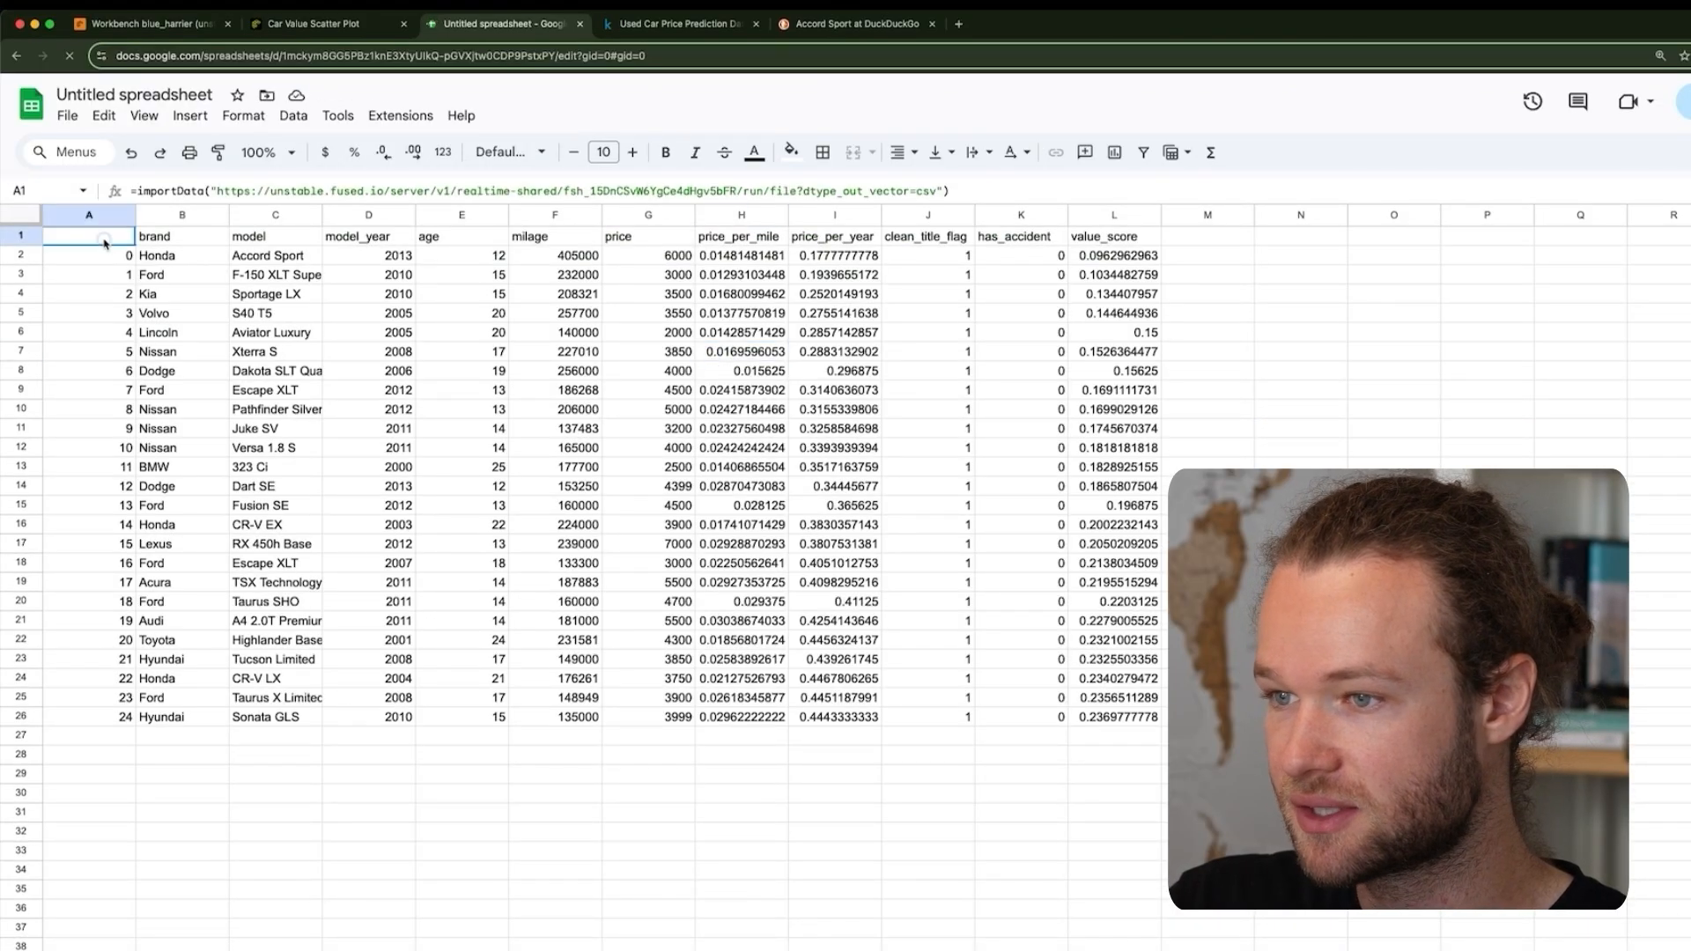
{"action": "left_click_drag", "start_coordinate": [89, 236], "coordinate": [1114, 715]}
{"action": "left_click", "coordinate": [1121, 738]}
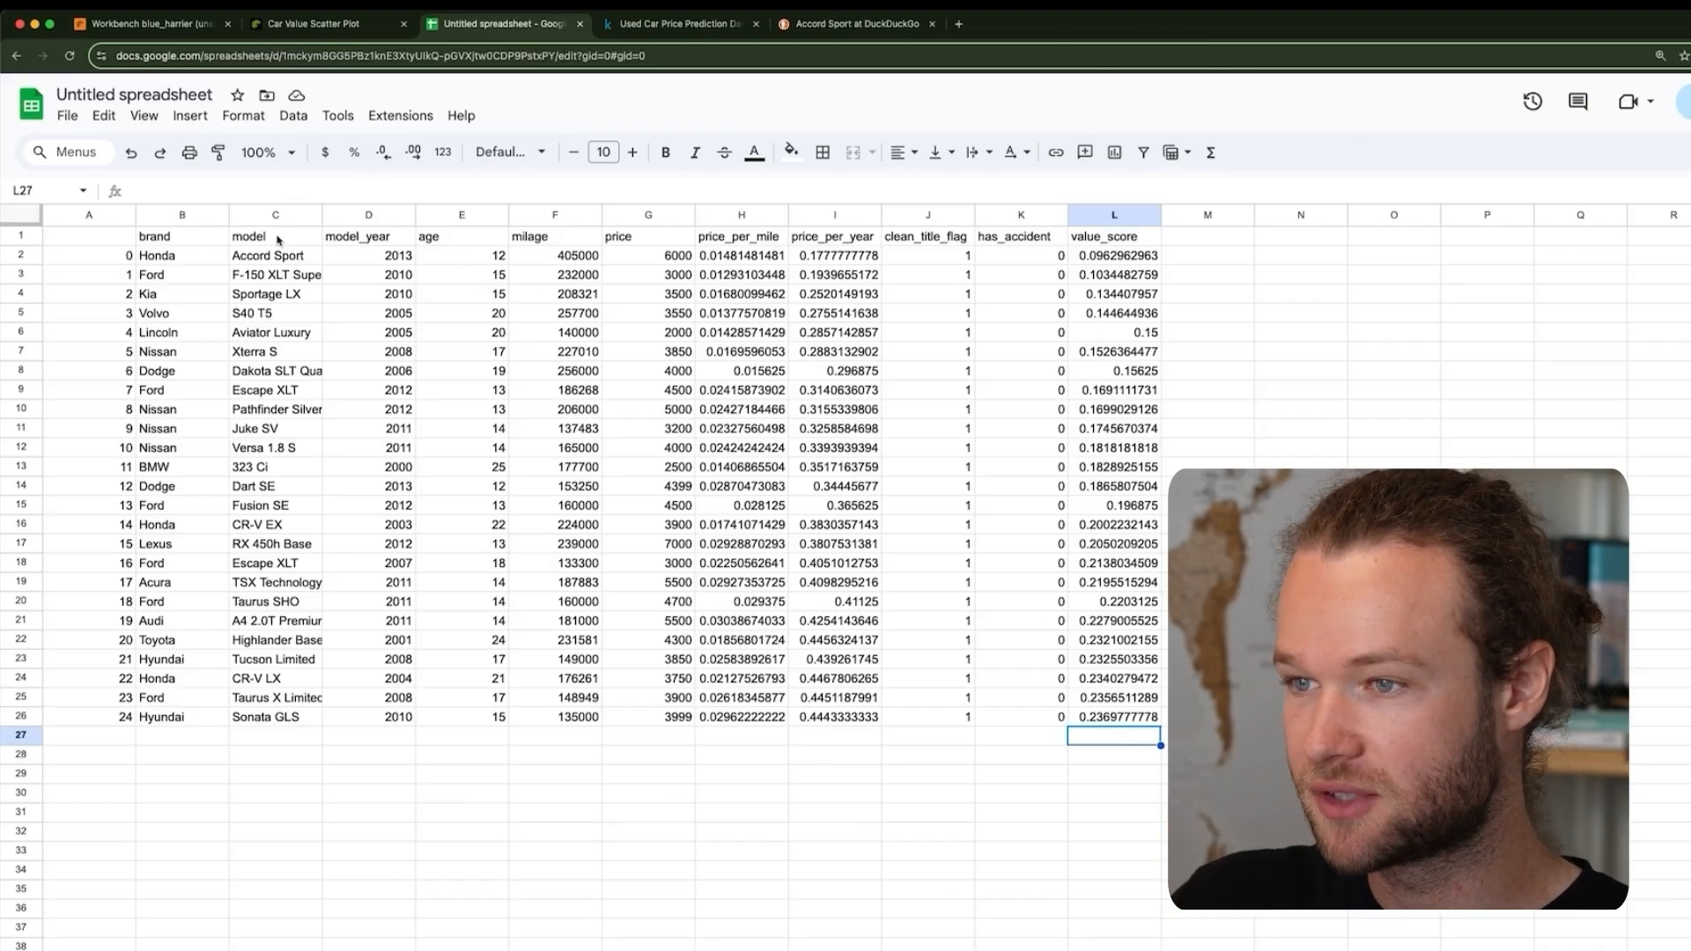
{"action": "left_click_drag", "start_coordinate": [277, 240], "coordinate": [1114, 718]}
{"action": "left_click", "coordinate": [1114, 718]}
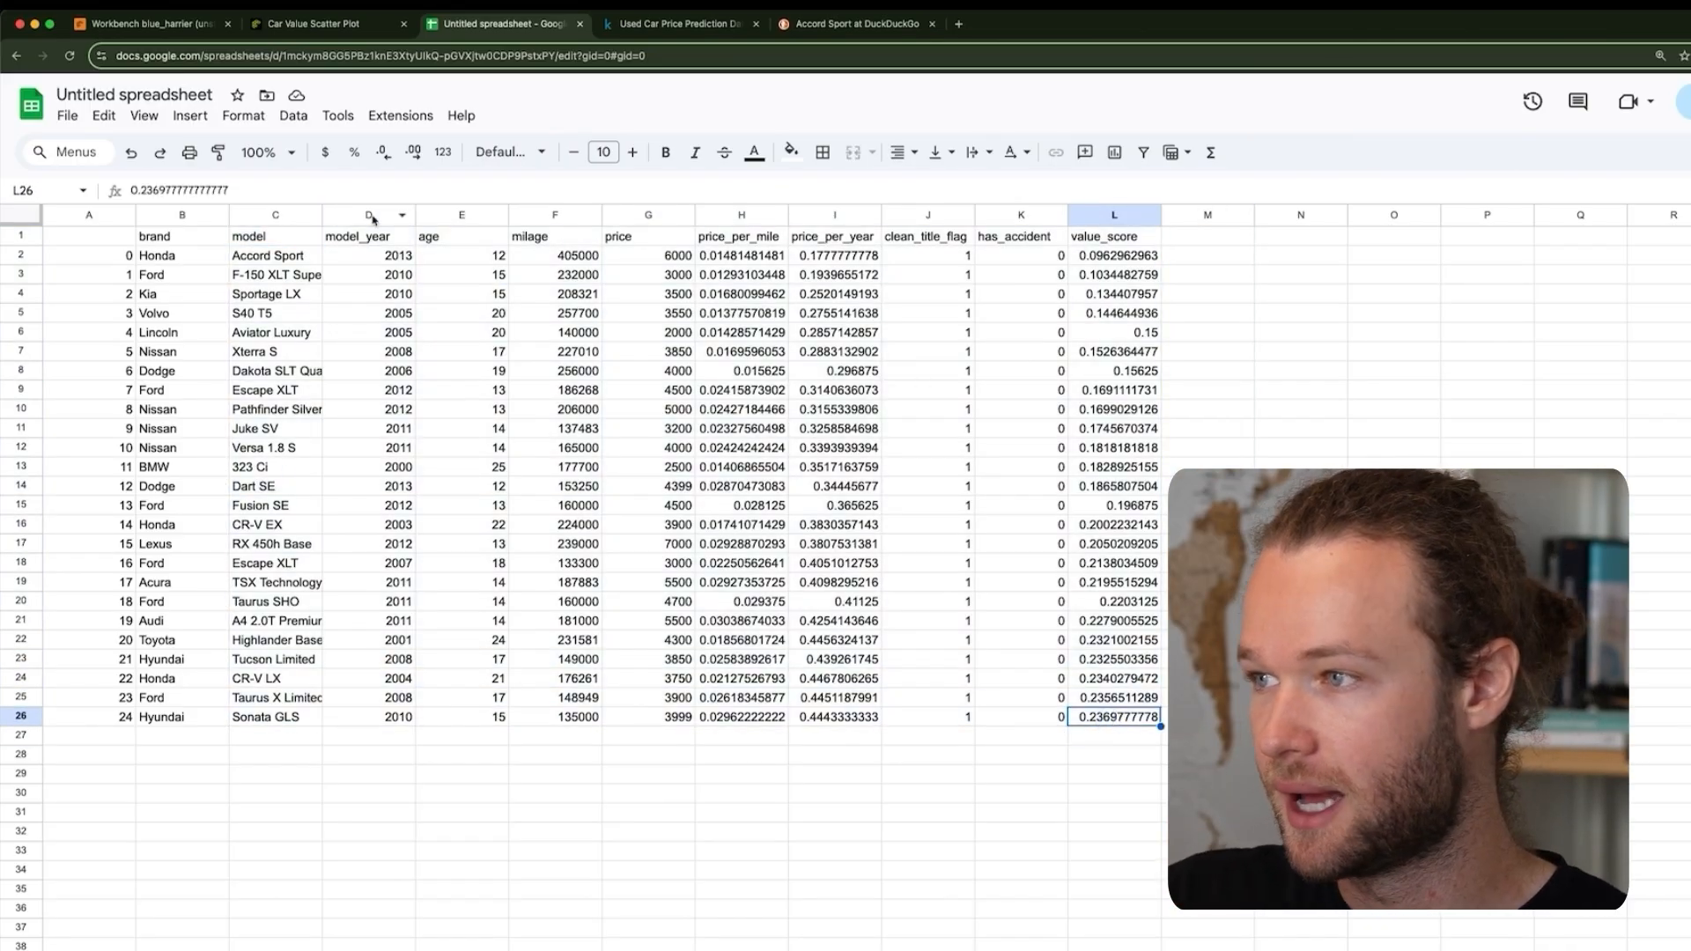
{"action": "left_click", "coordinate": [197, 36]}
{"action": "key", "text": "Escape"}
{"action": "left_click", "coordinate": [229, 296]}
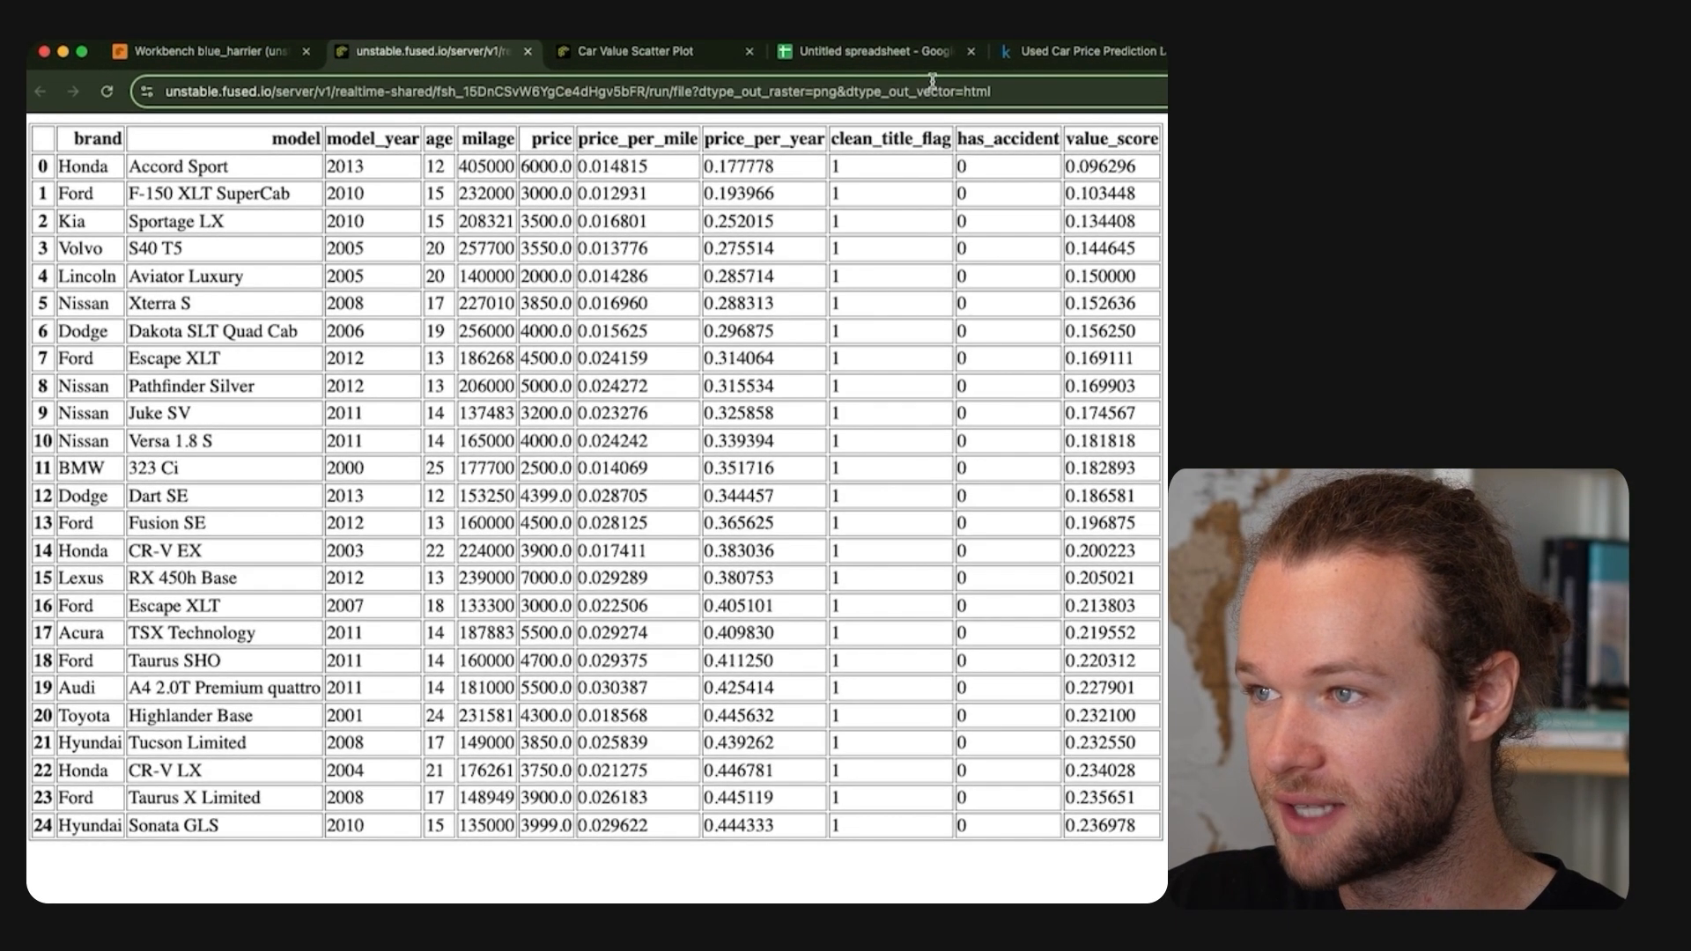
- Add 'This is my value analysis:' under the blue chart and embed the top-25 table link
{"action": "left_click", "coordinate": [731, 54]}
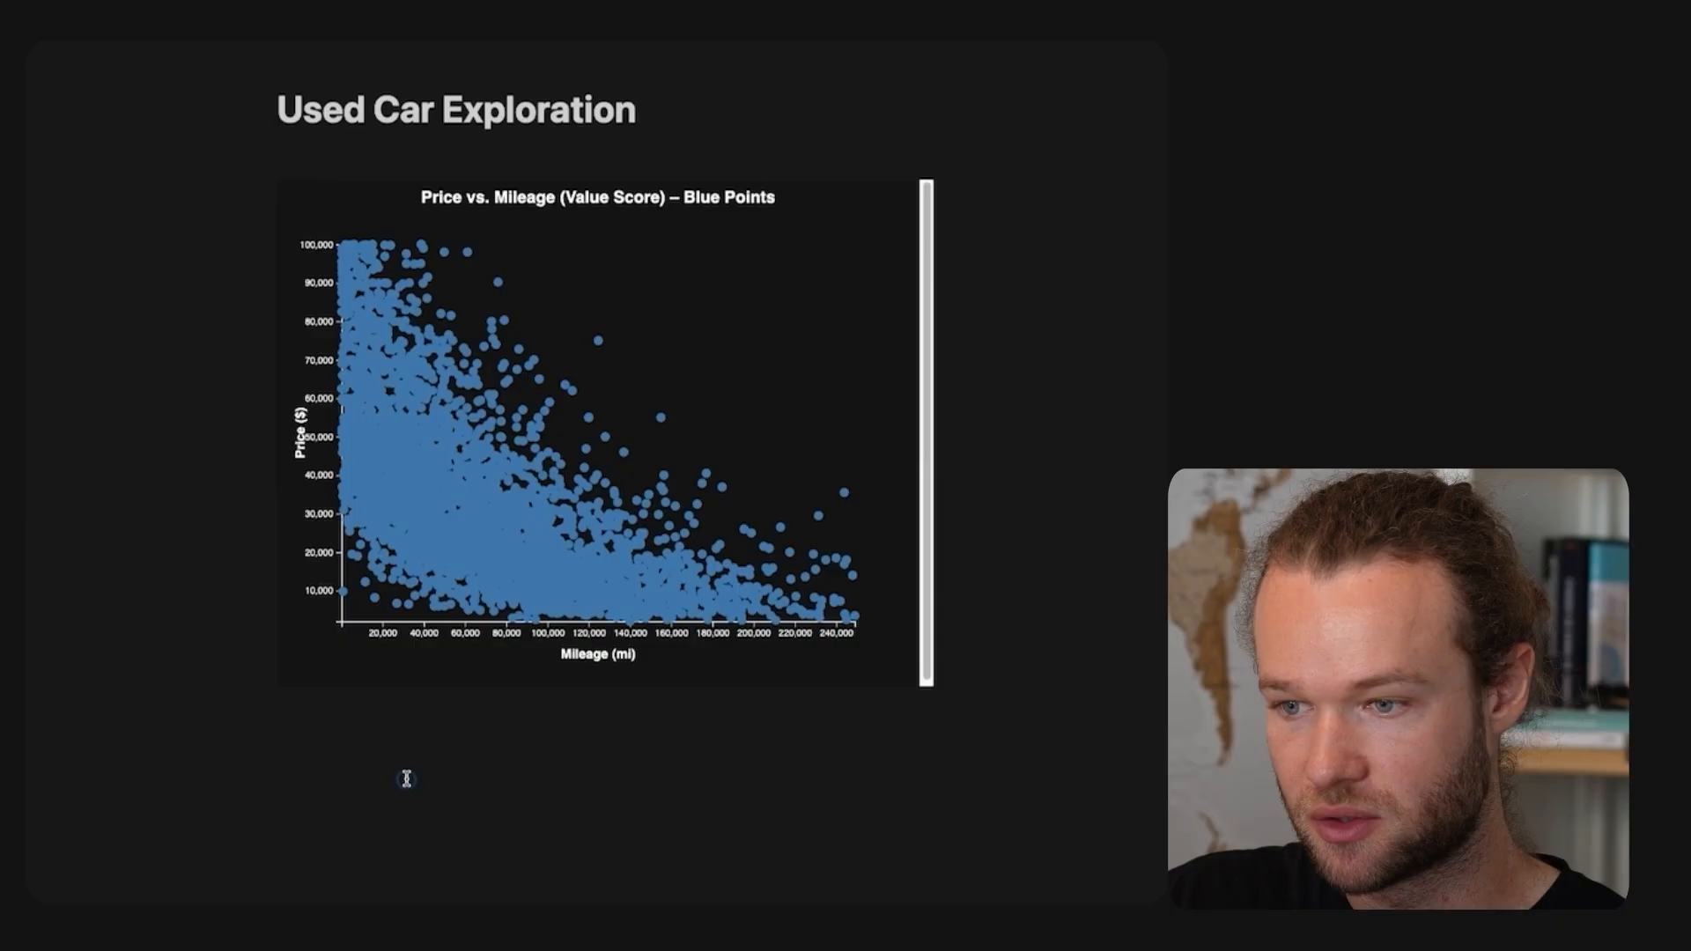
{"action": "left_click", "coordinate": [404, 777]}
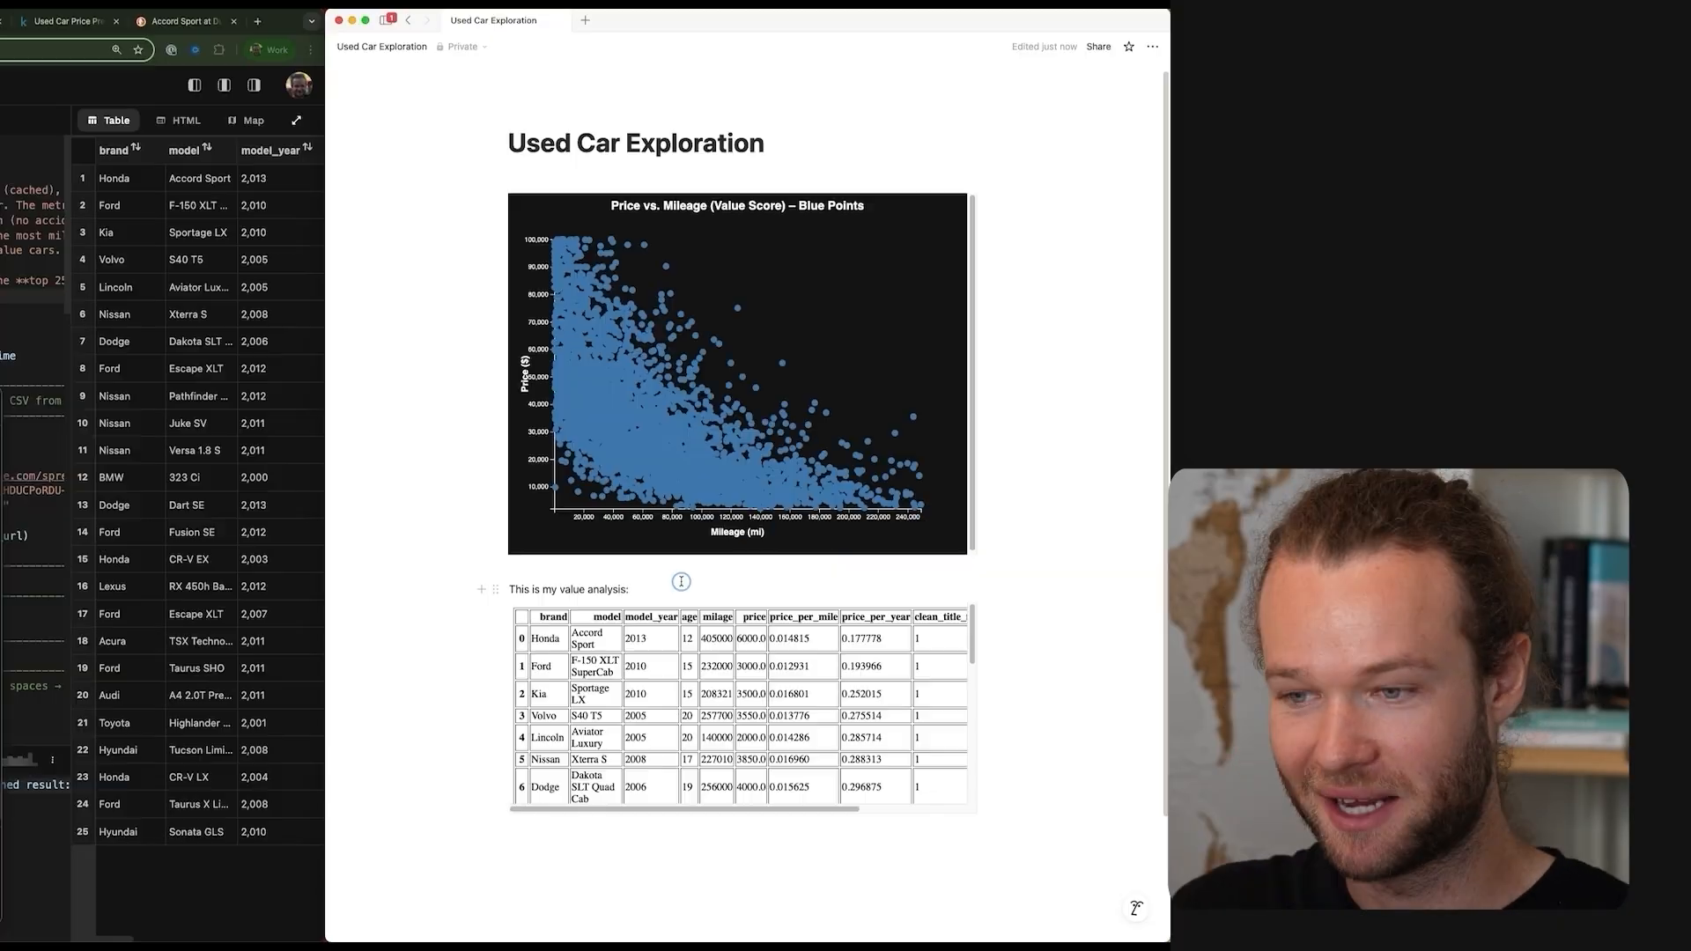
{"action": "left_click", "coordinate": [681, 582]}
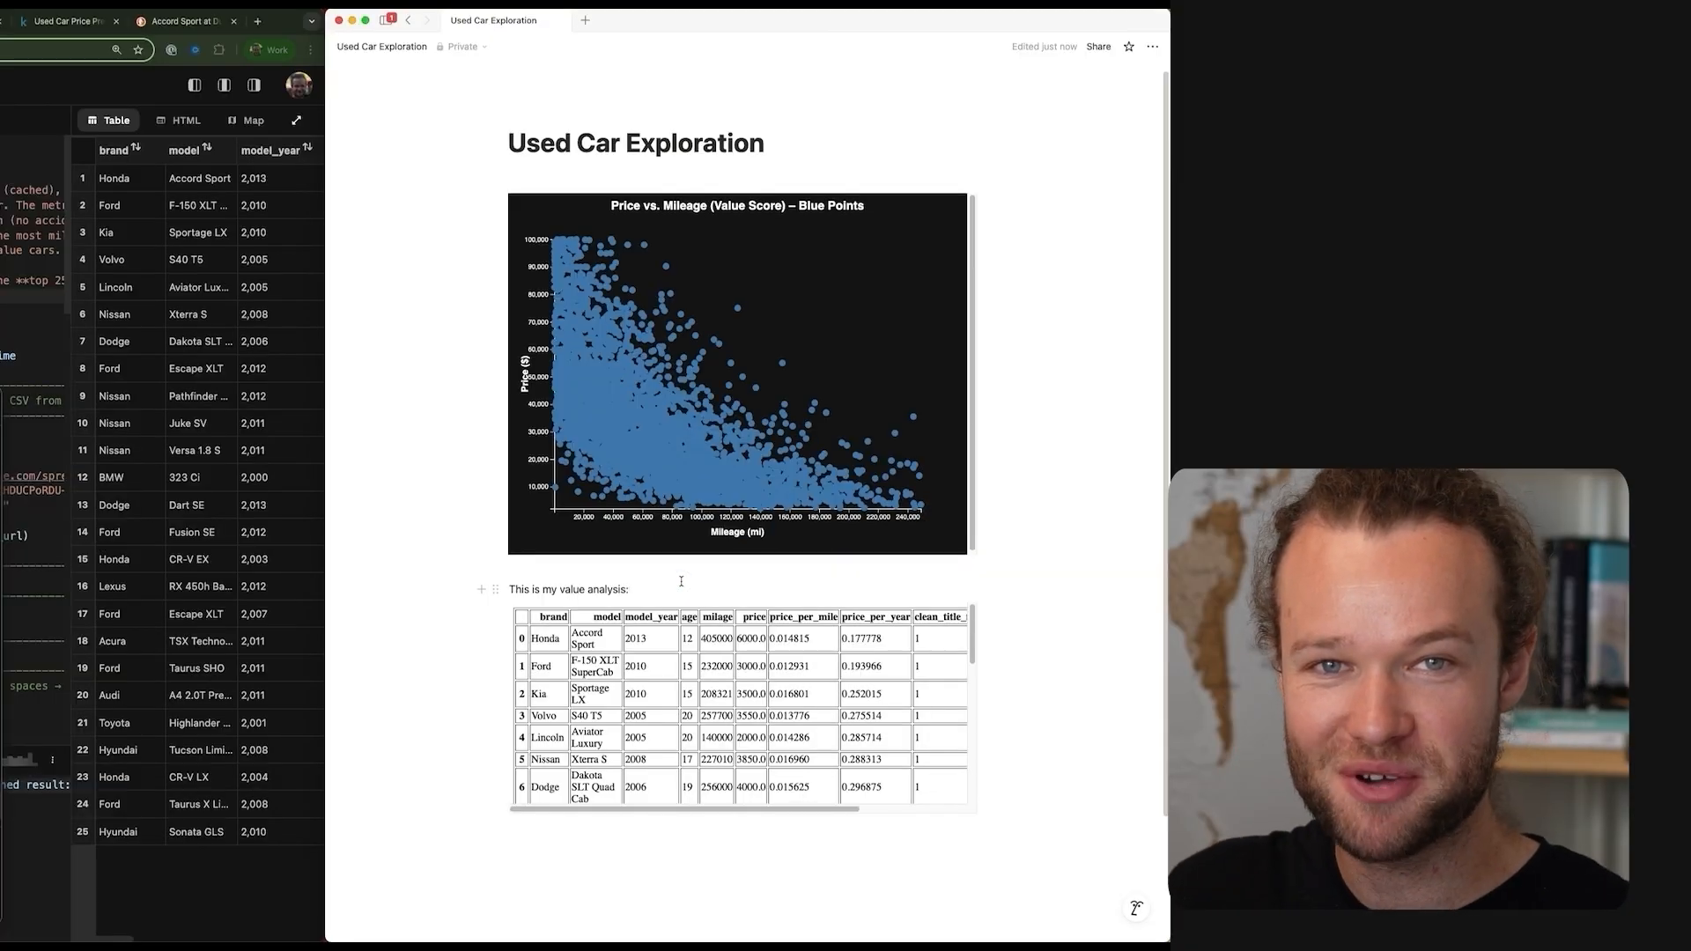
{"action": "mouse_move", "coordinate": [656, 463]}
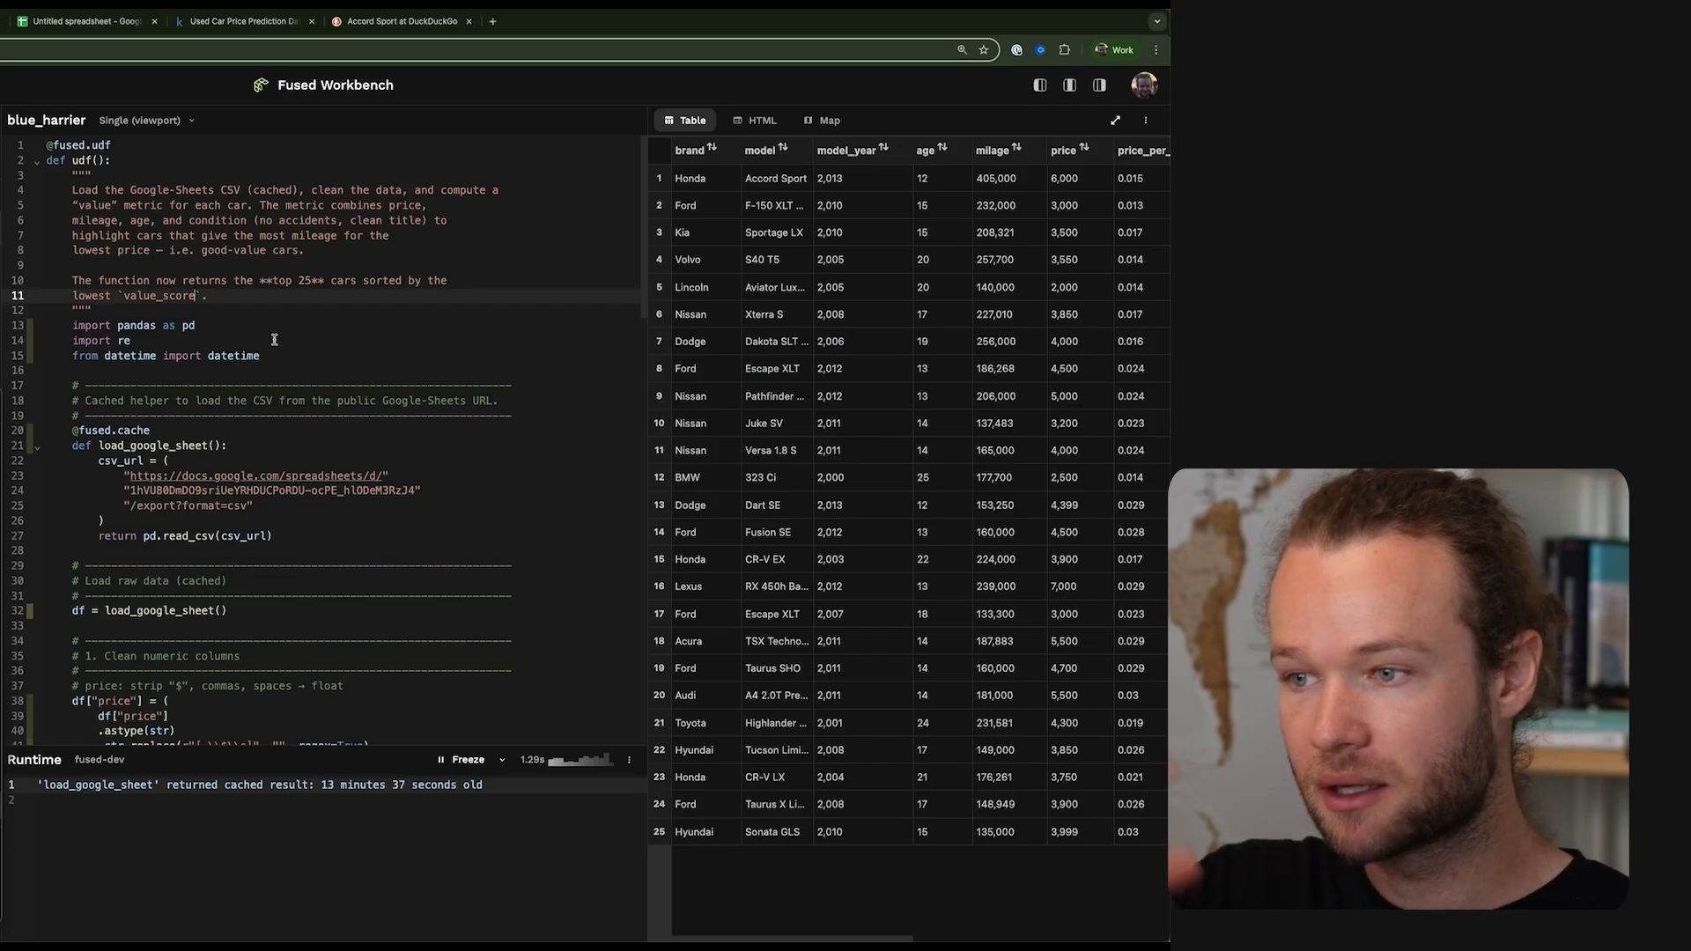
{"action": "left_click", "coordinate": [409, 354]}
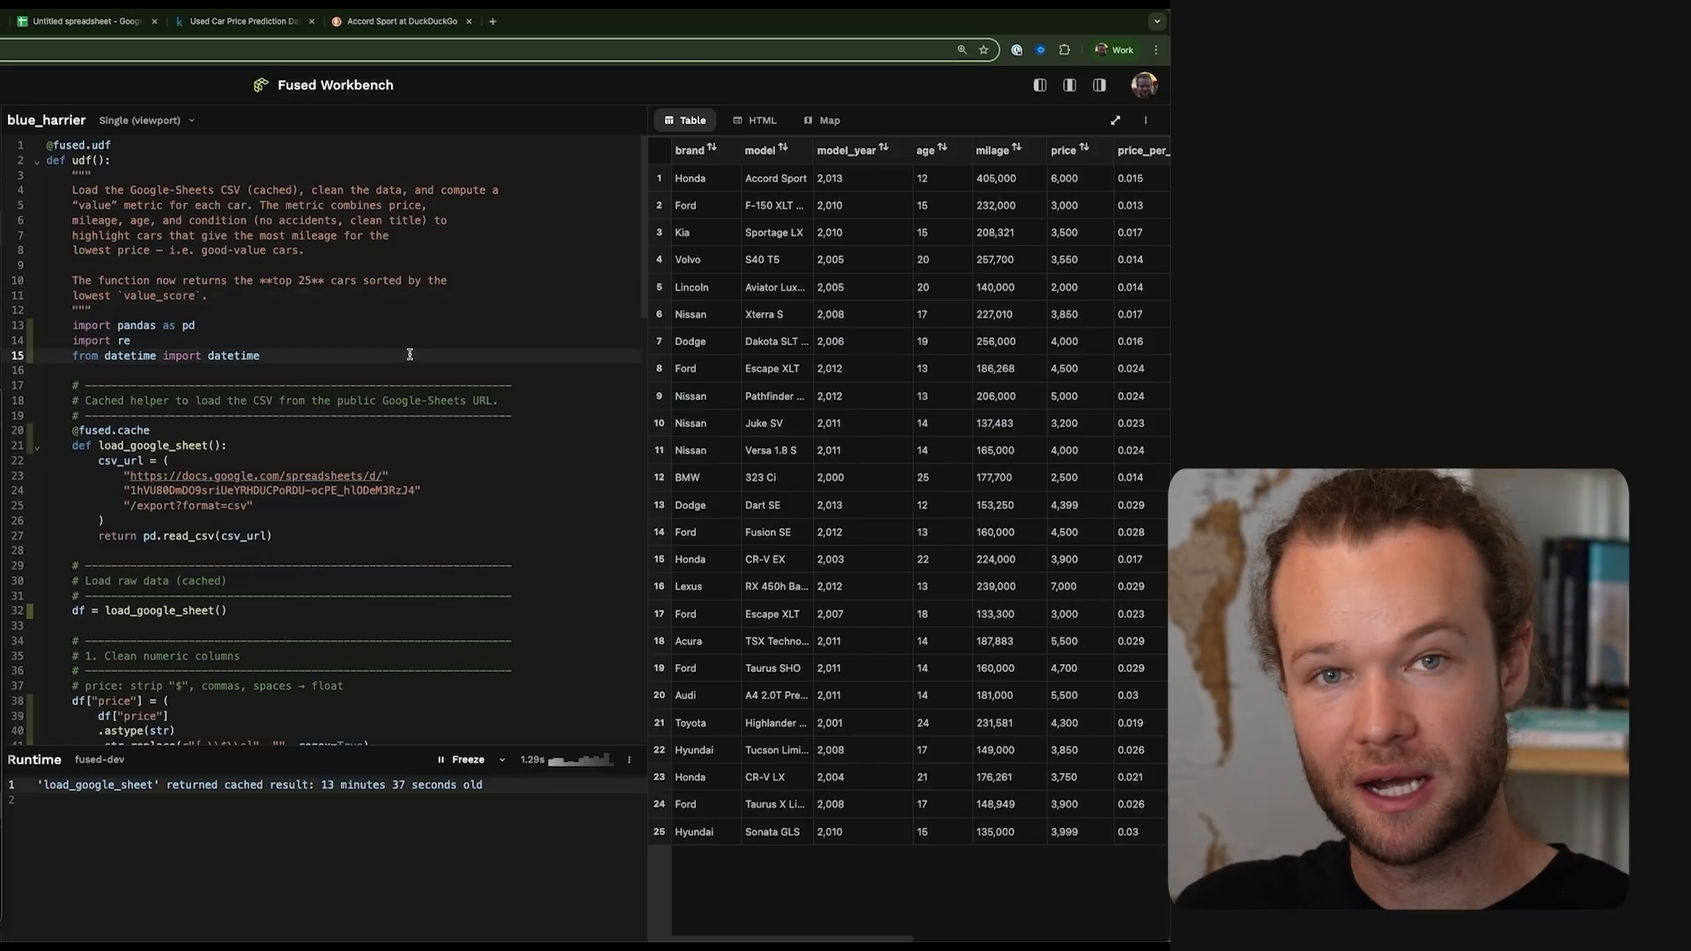